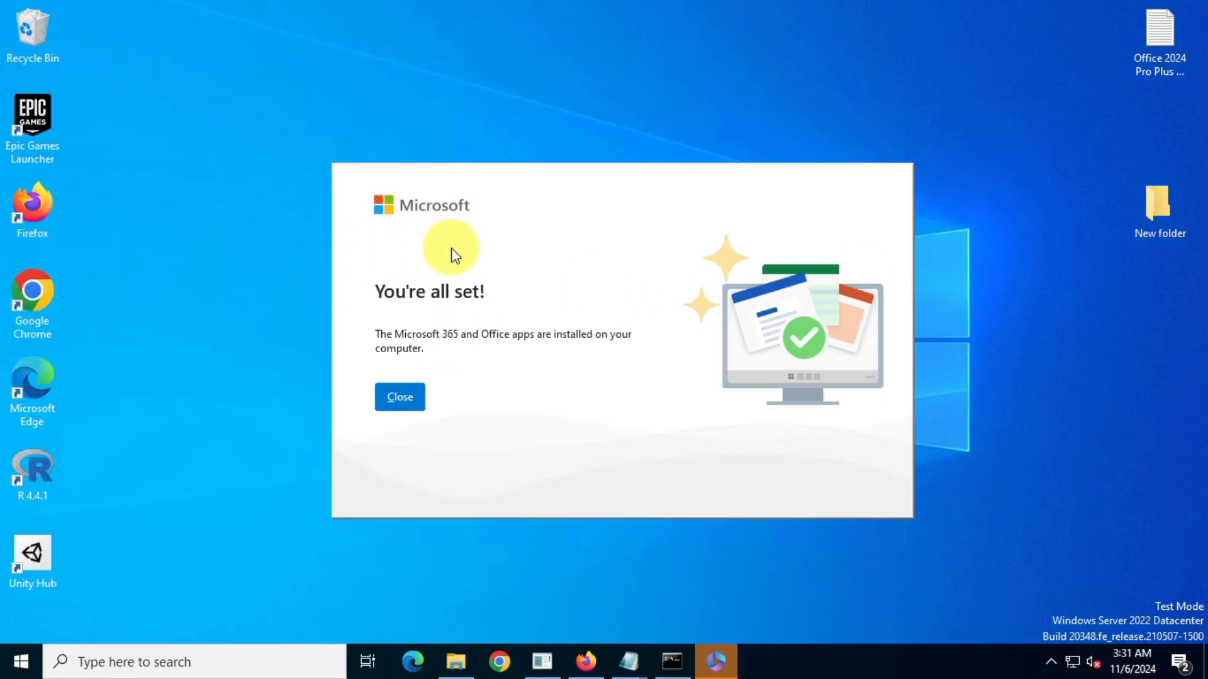
Close the installer and launch Excel, accepting the licence agreement and privacy notice.
click(398, 397)
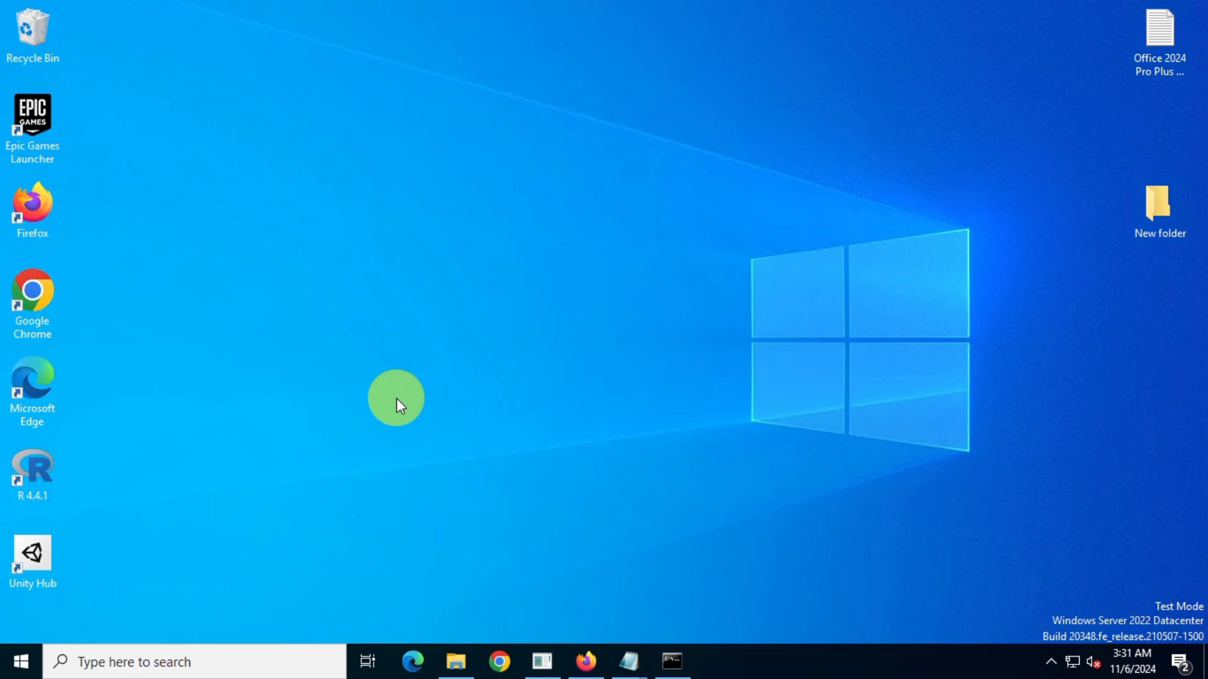
click(22, 670)
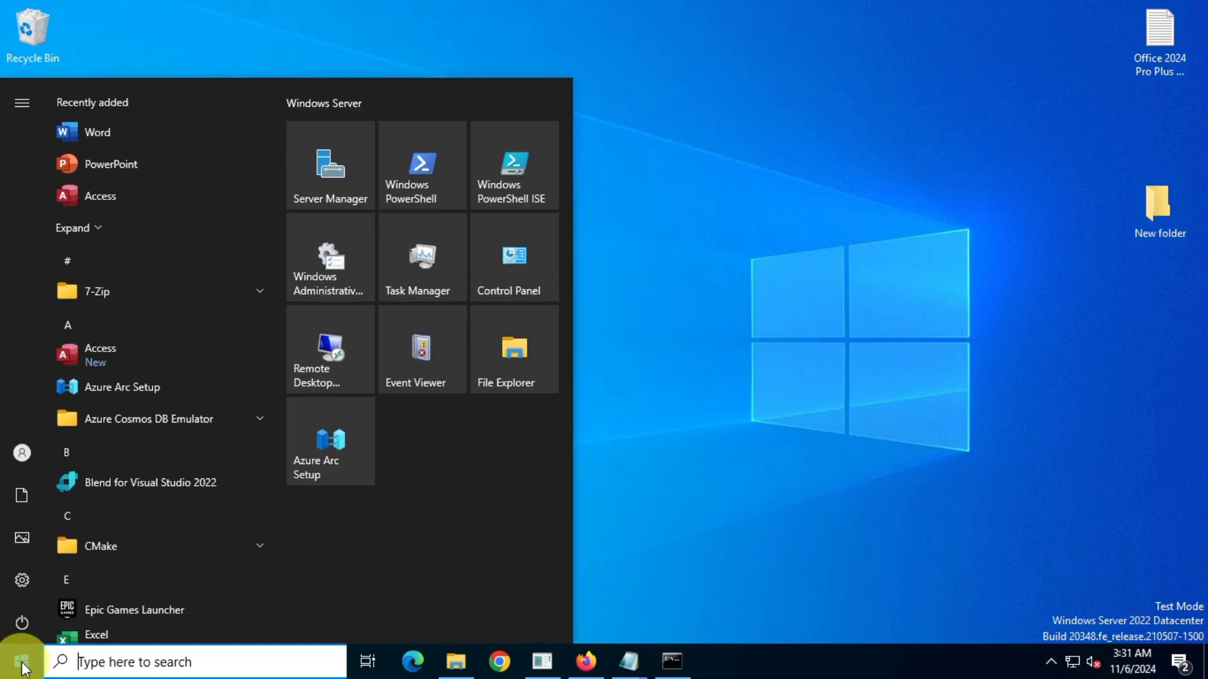
click(103, 230)
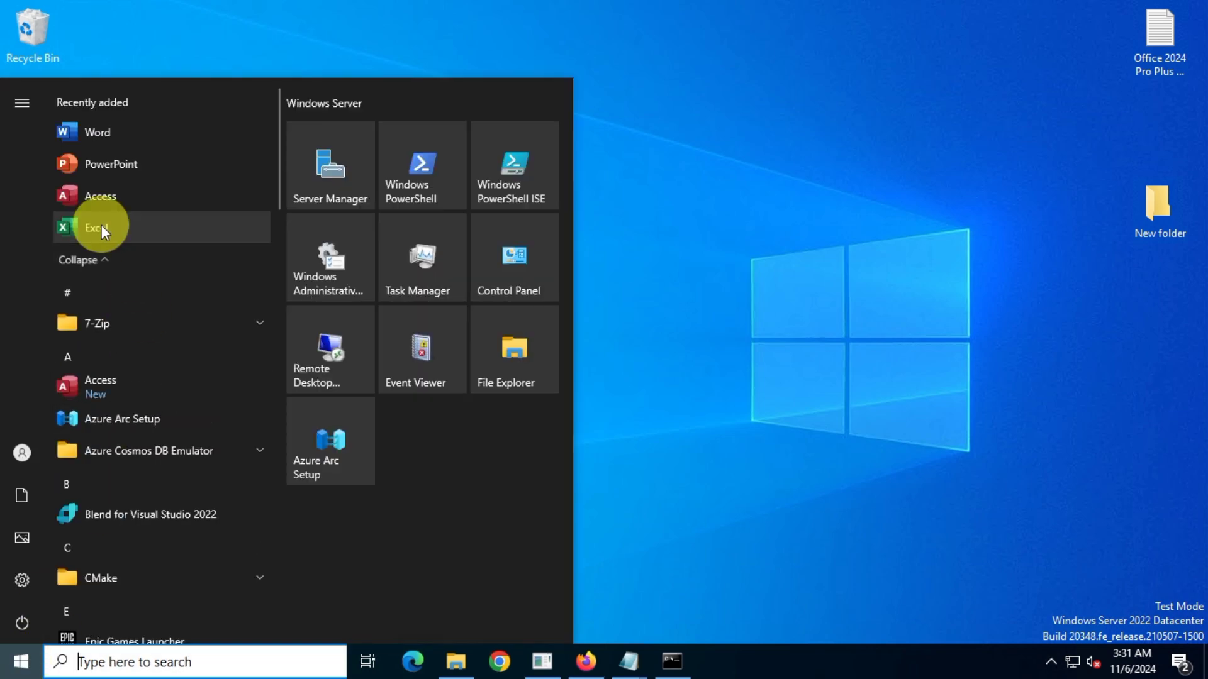
click(147, 229)
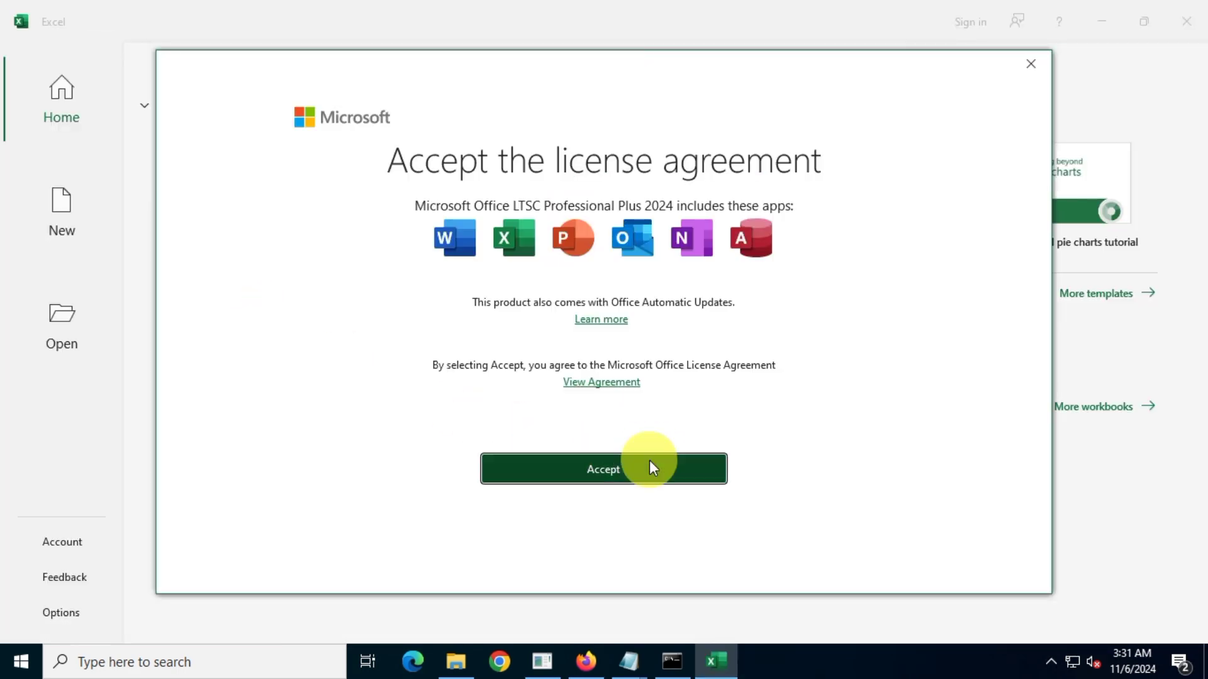
click(649, 462)
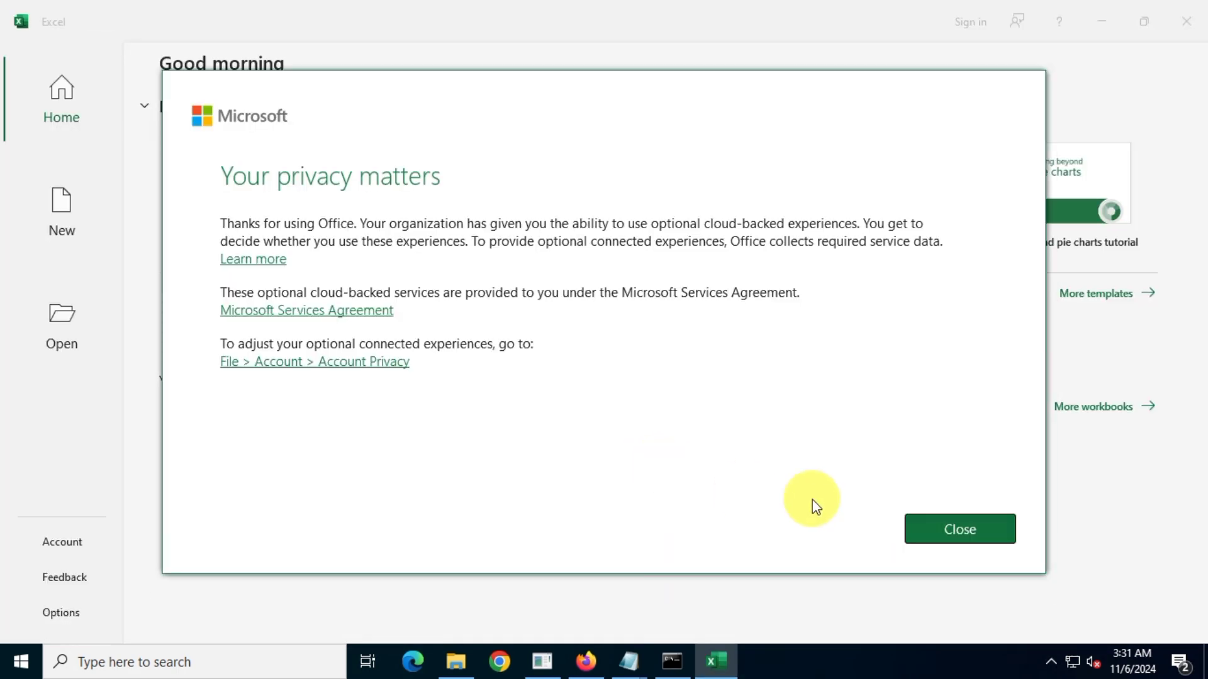
click(963, 529)
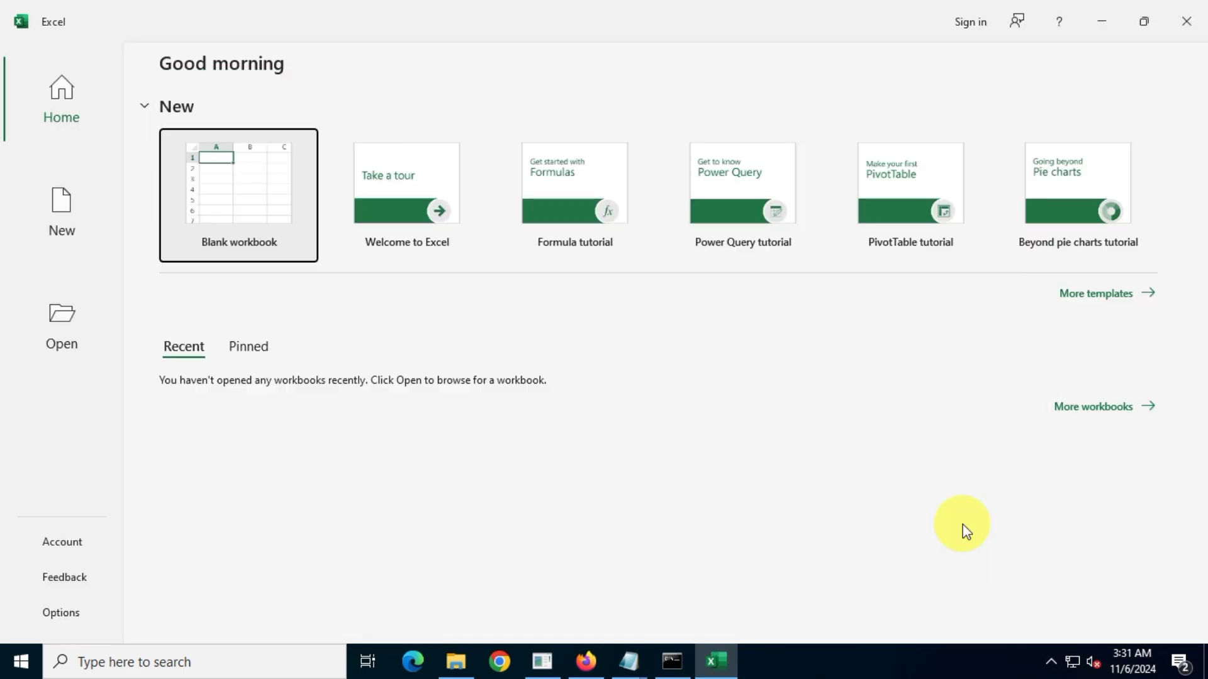
Check Excel's Account page shows Office LTSC Professional Plus 2024 activated, then open a blank workbook.
click(81, 542)
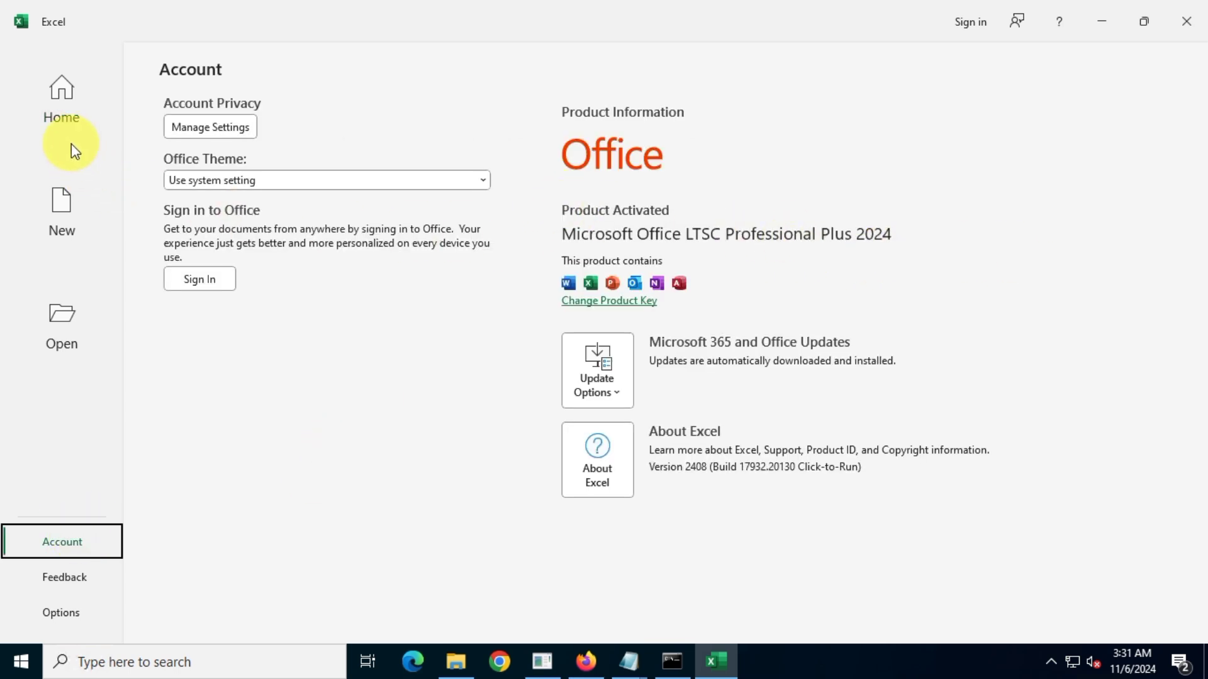
click(61, 112)
click(234, 187)
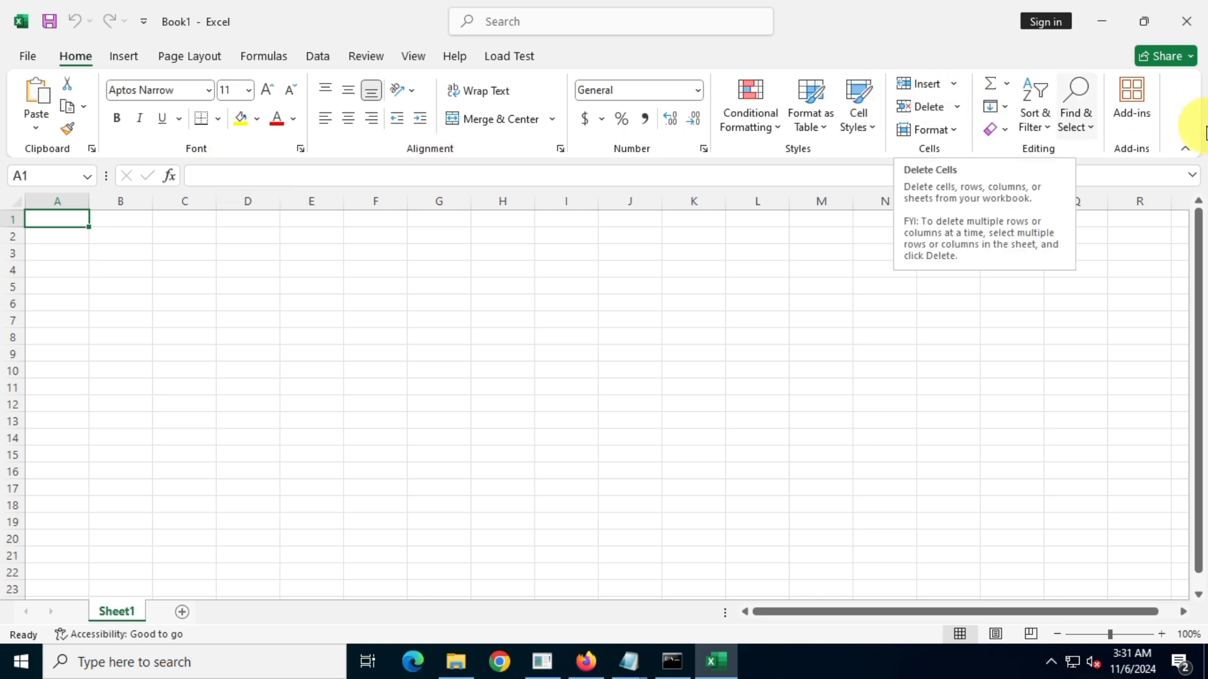
Minimise Excel and launch Word, checking its Account page shows Product Activated.
click(1101, 21)
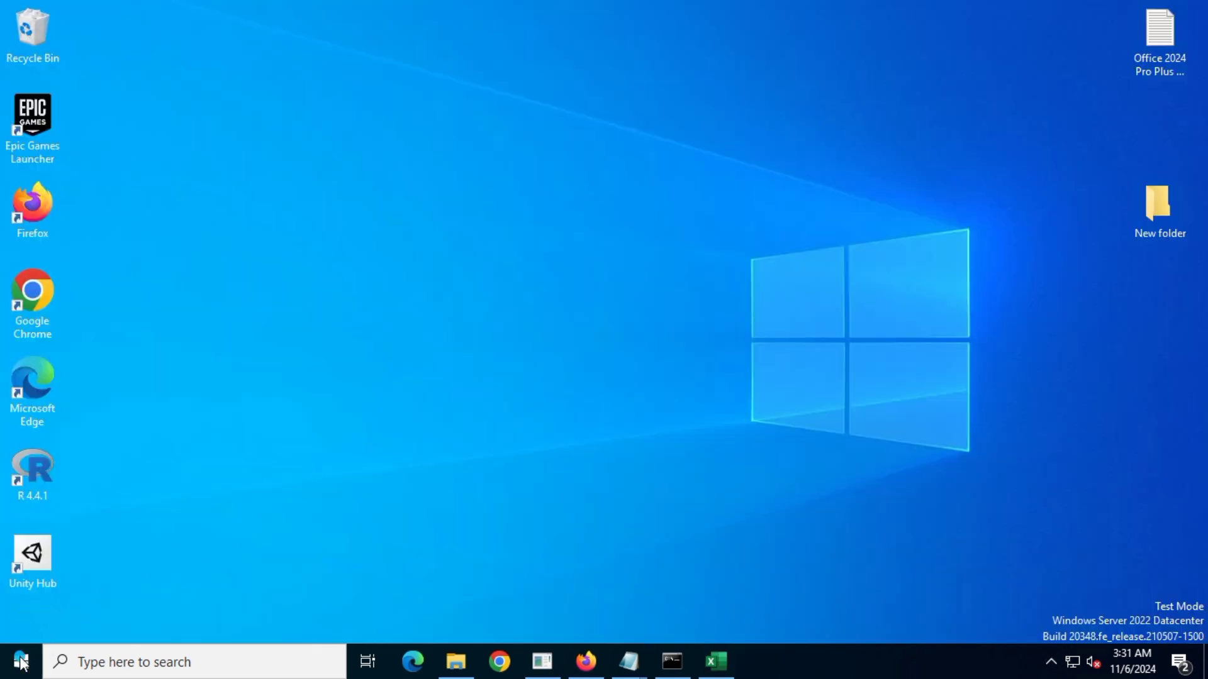
click(21, 662)
click(170, 131)
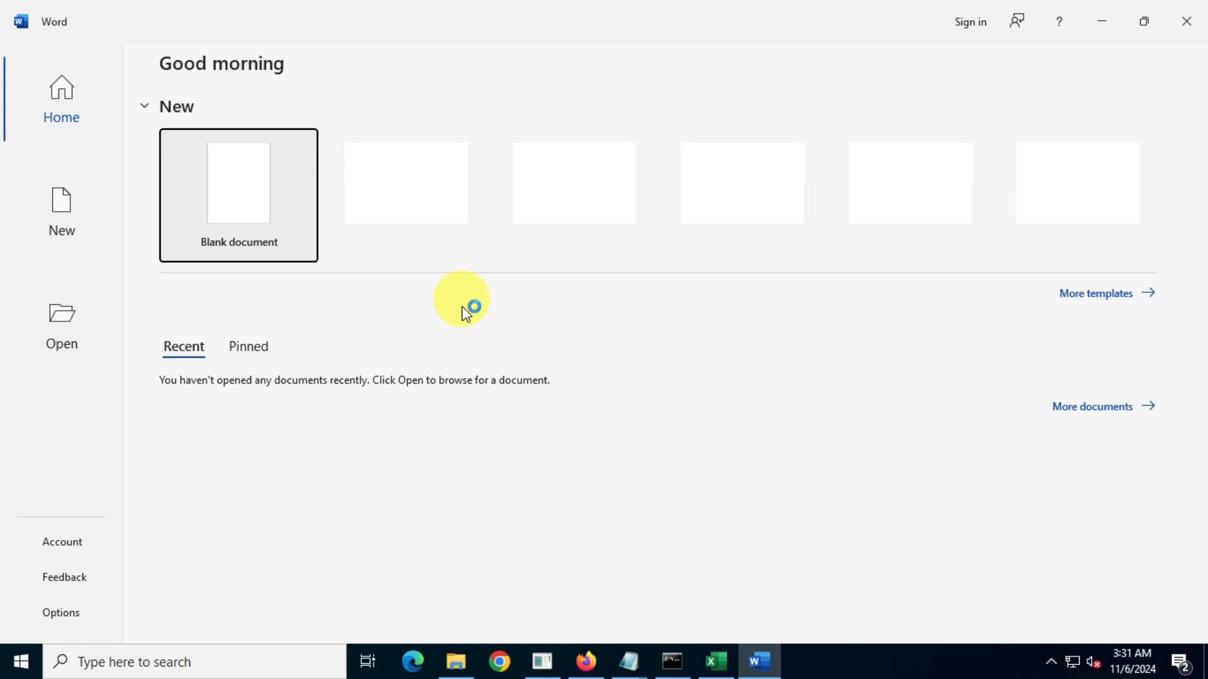
click(91, 539)
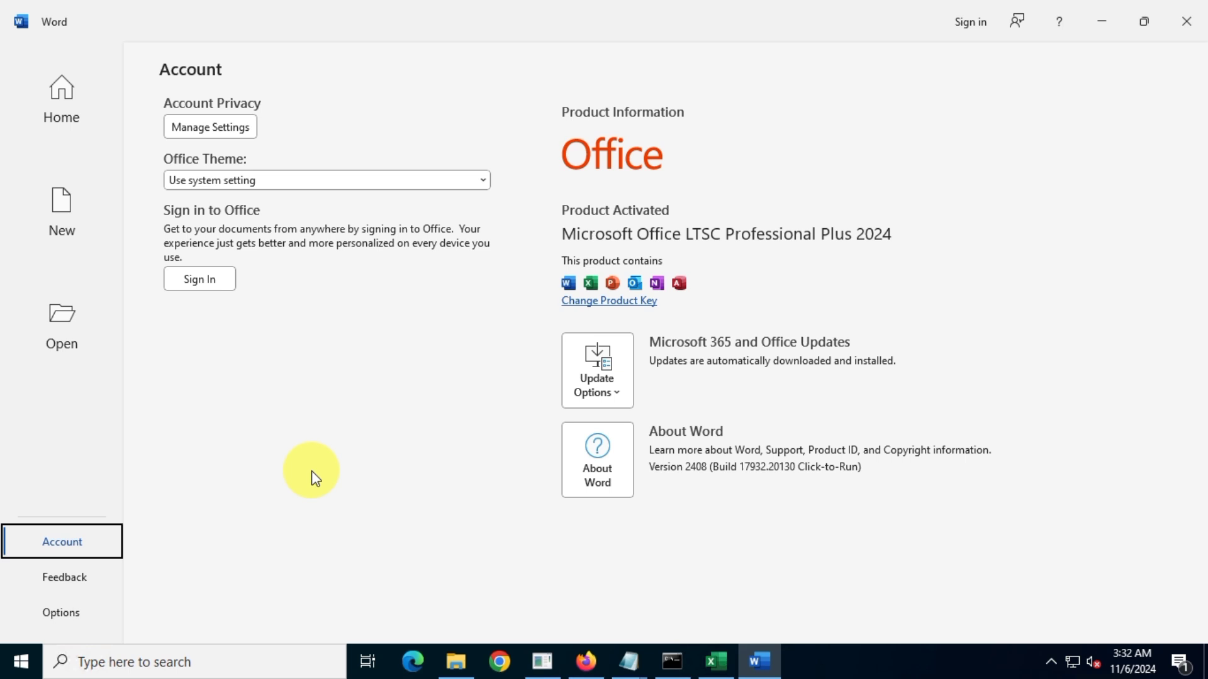
Open a blank Word document, keeping the default theme.
click(60, 119)
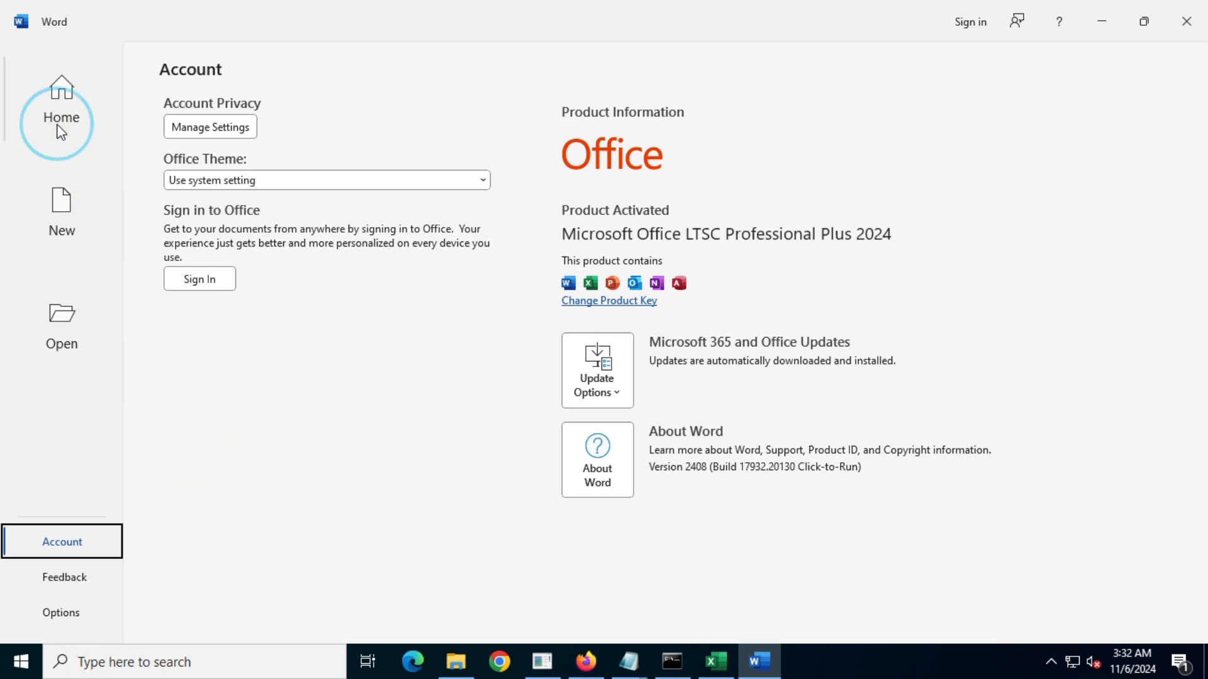
click(218, 181)
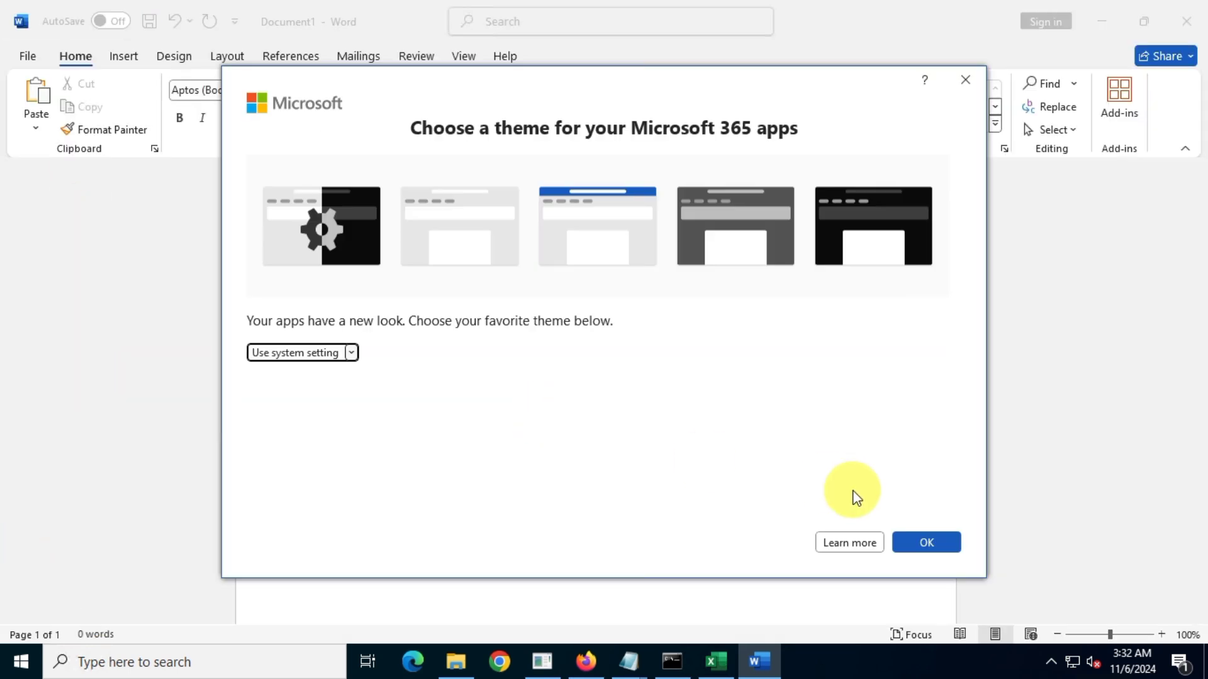
click(927, 544)
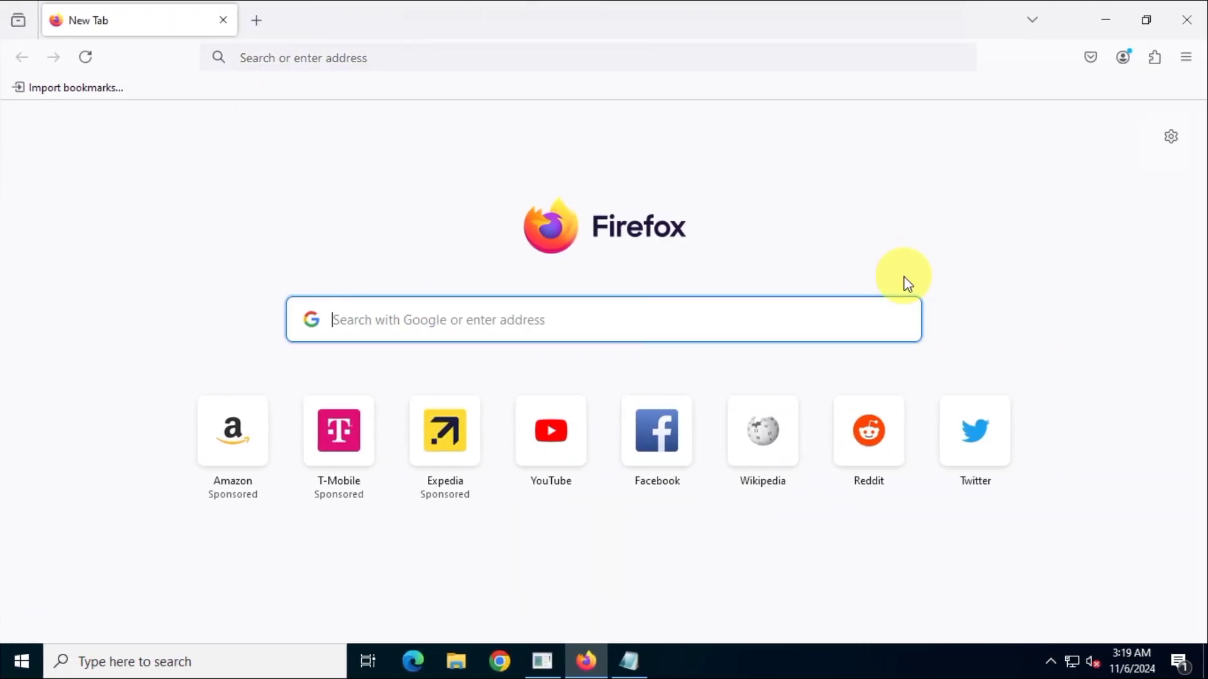
Search Google for 'office config' from the Firefox address bar.
text(office com)
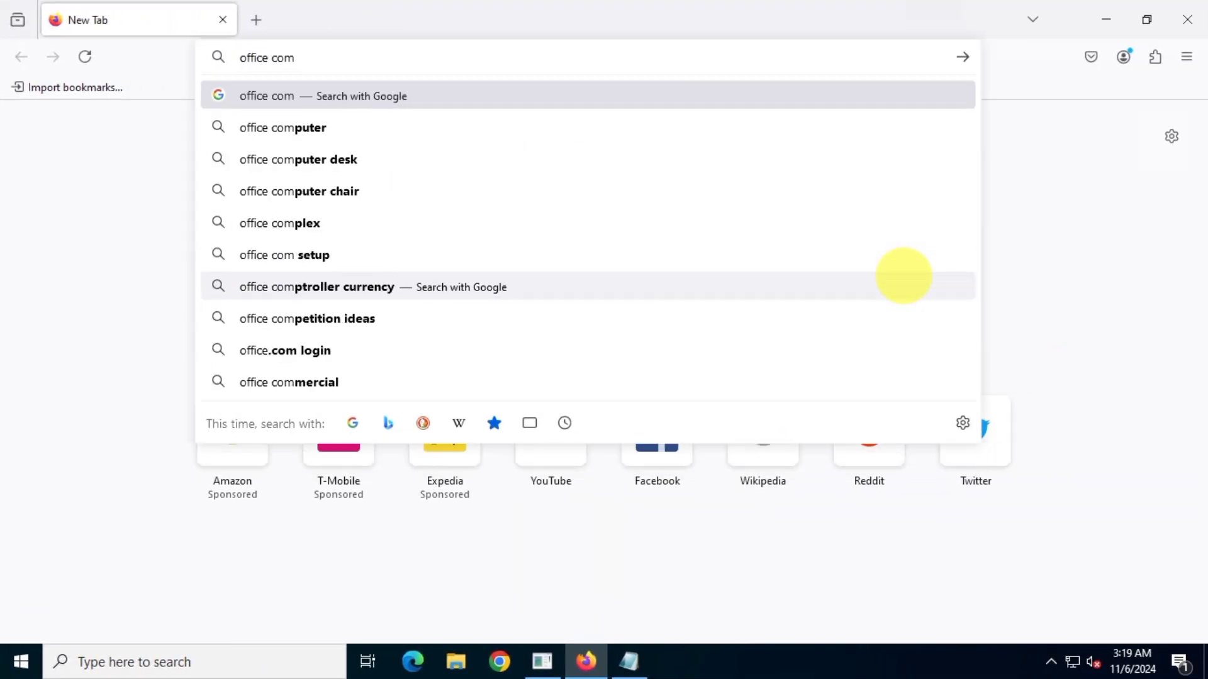
key(BackSpace)
text(nfig)
triple_click(472, 58)
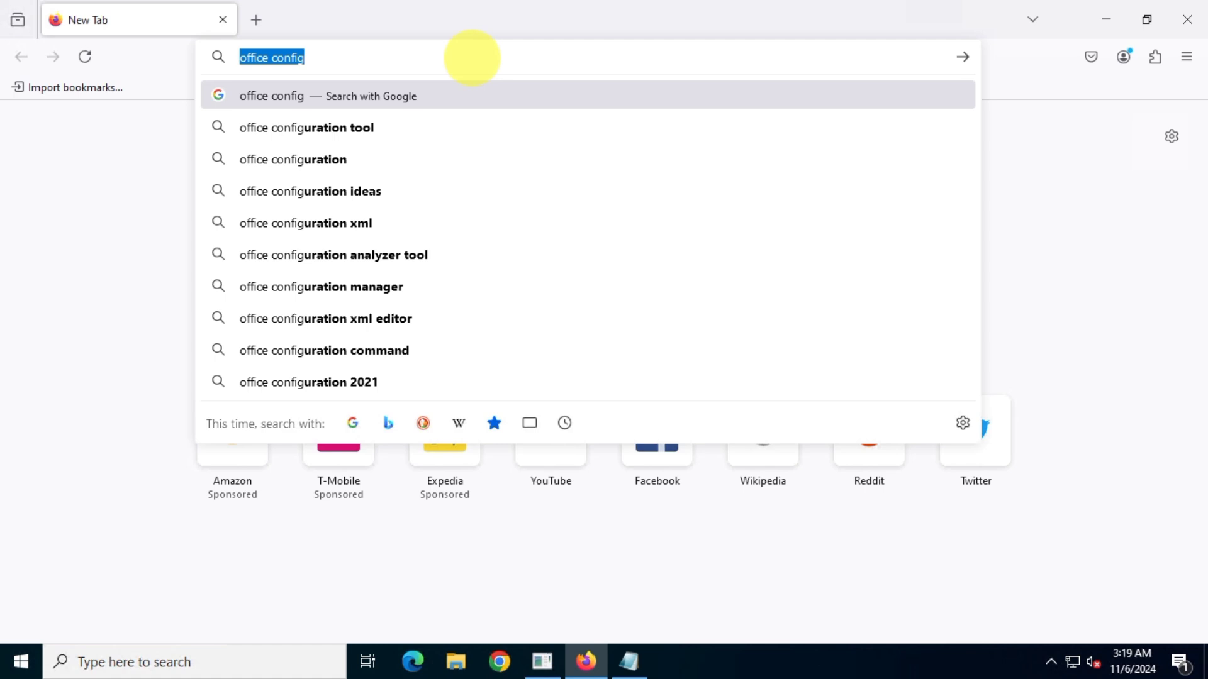
click(963, 57)
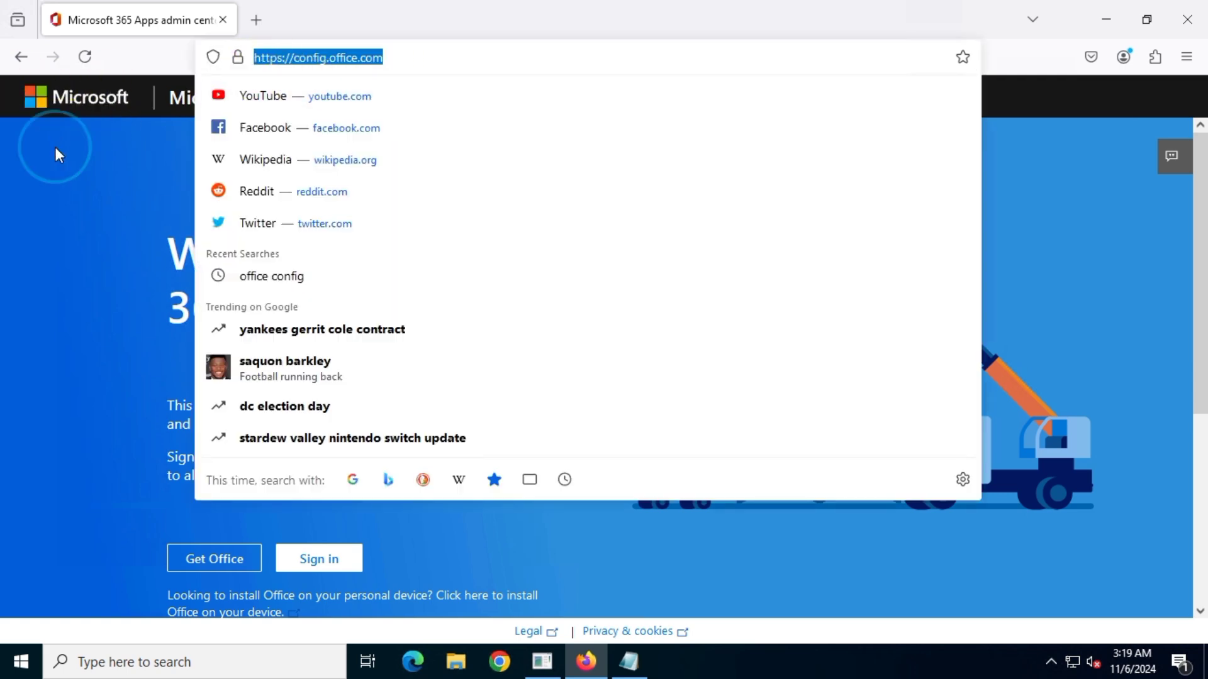
Create a new configuration from the Create a new configuration section.
click(55, 146)
scroll(760, 285, down, 5)
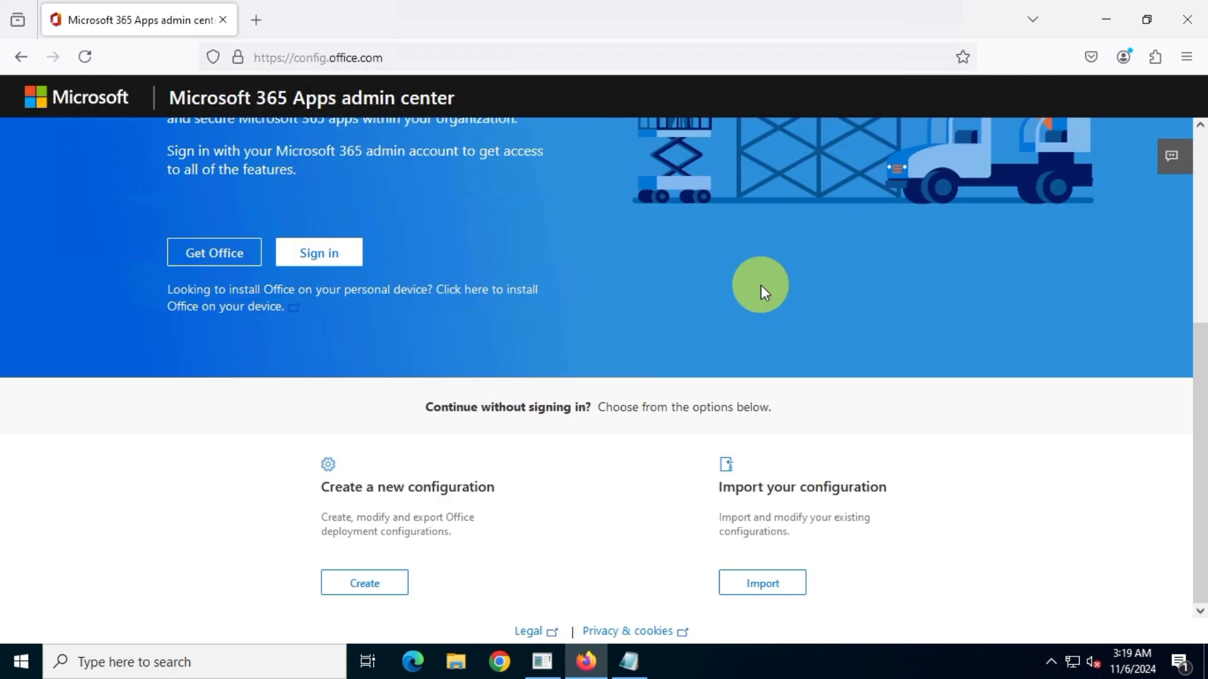
drag(317, 487, 516, 488)
click(595, 494)
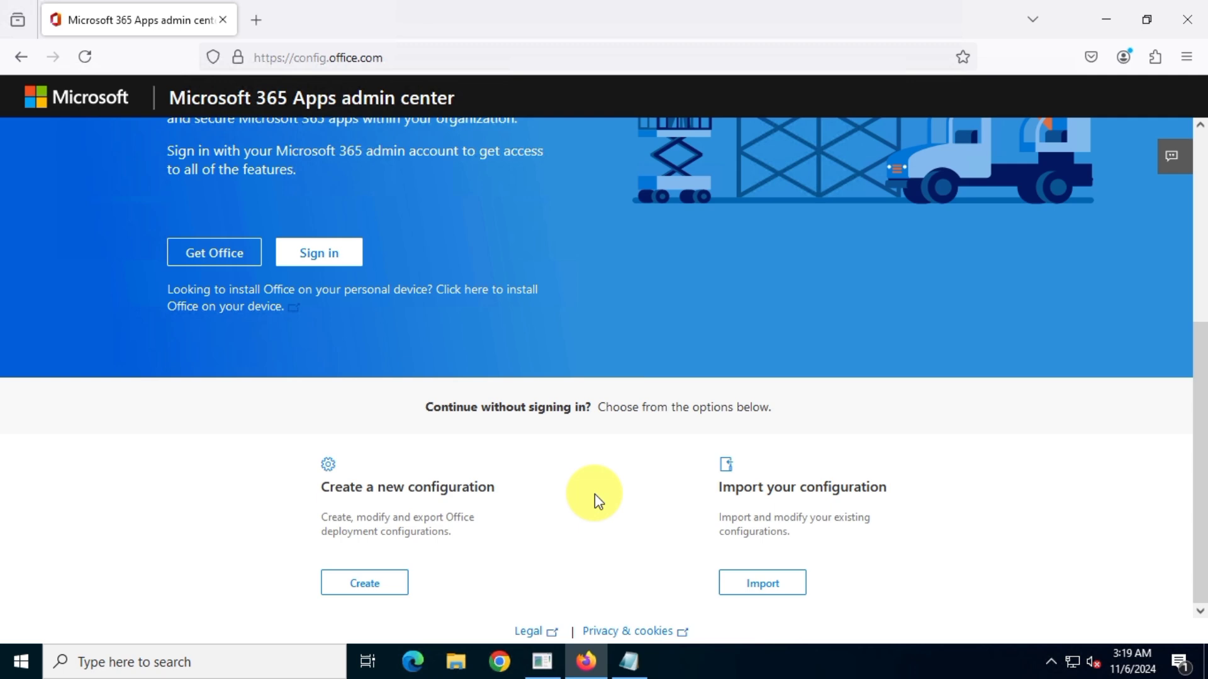
click(390, 585)
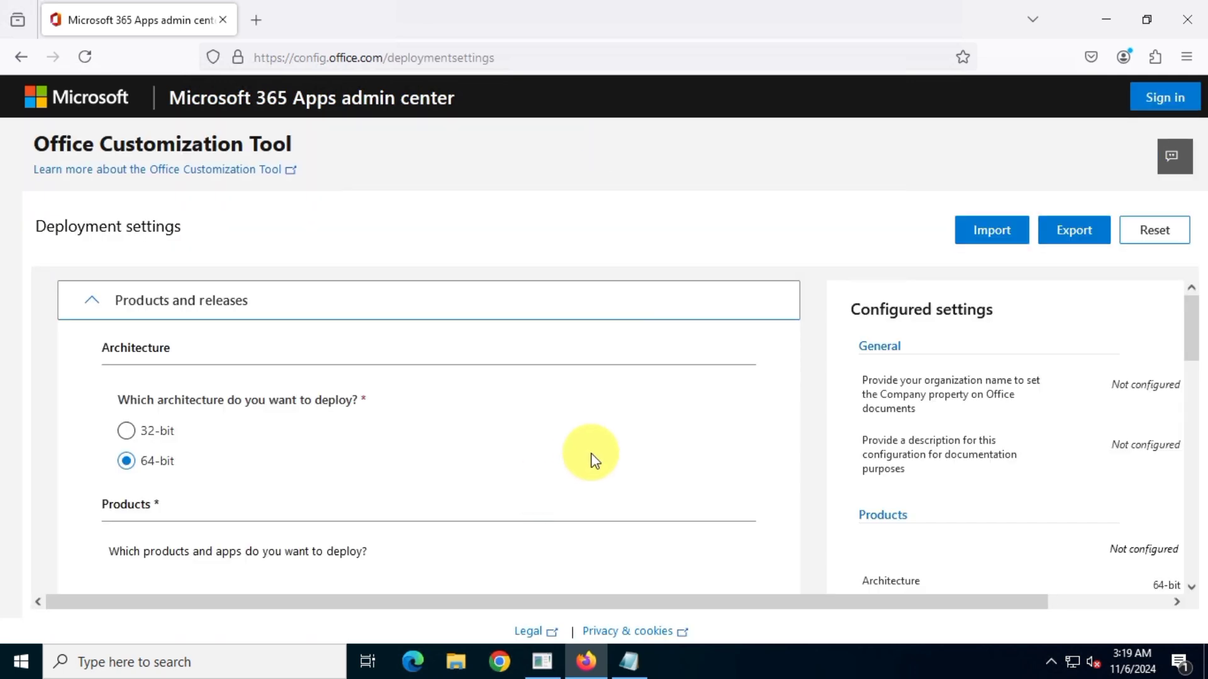
Scroll Deployment settings past the 64-bit Architecture to the Products section.
triple_click(198, 149)
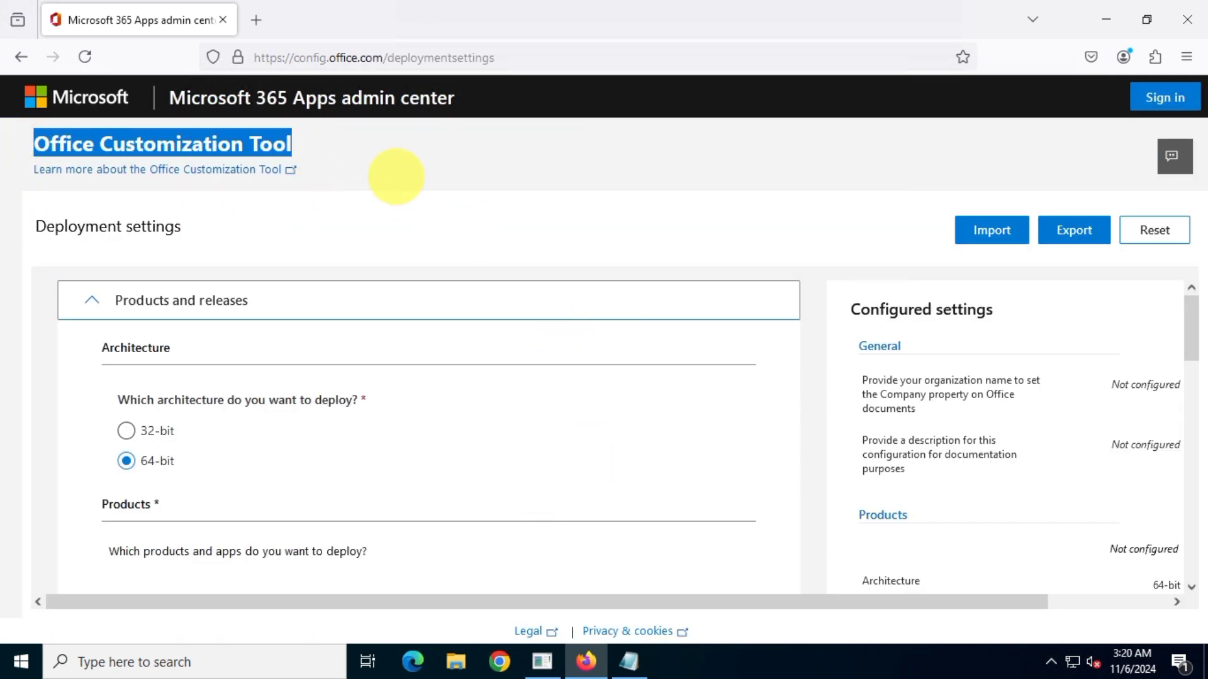
drag(185, 229, 32, 228)
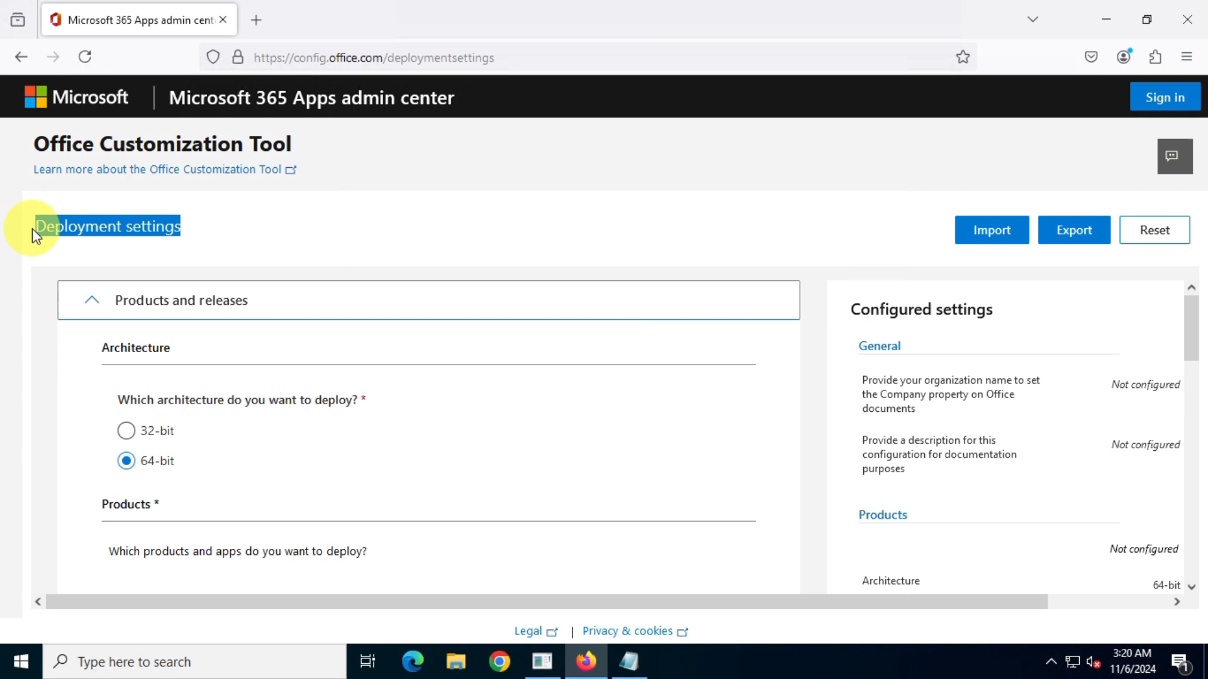
click(416, 245)
drag(95, 346, 186, 350)
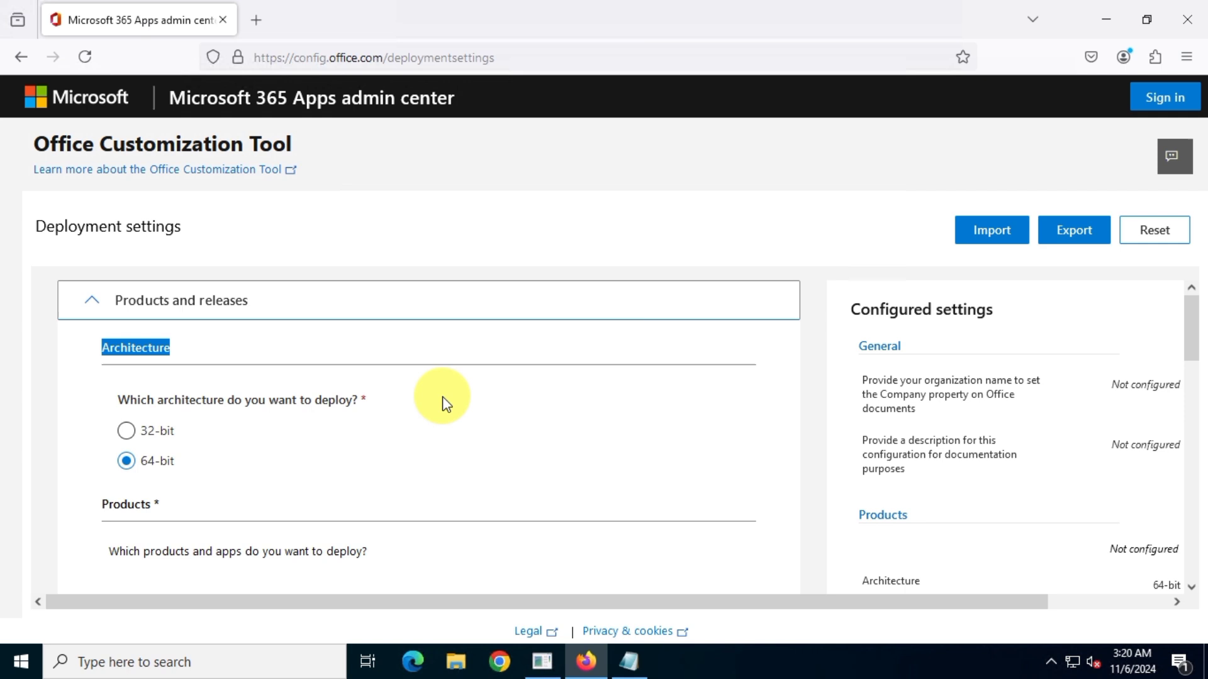
scroll(443, 396, down, 3)
drag(99, 322, 176, 317)
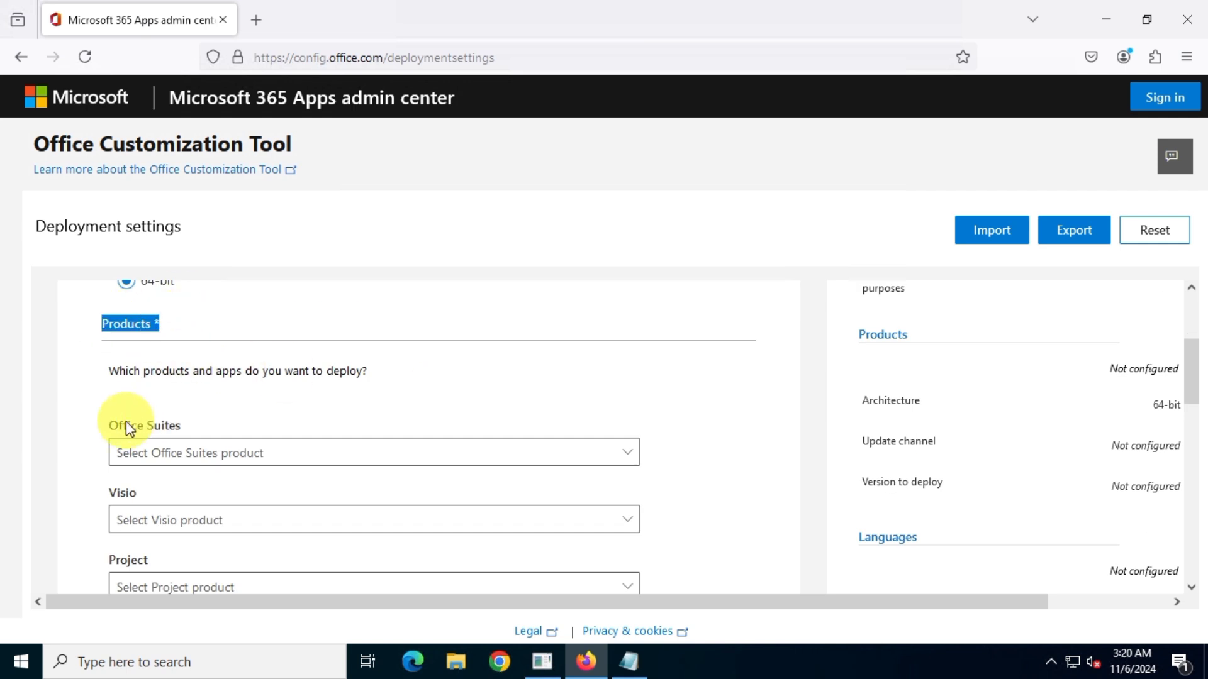
Choose Office LTSC Professional Plus 2024 - Volume License, with no Visio or Project product.
click(606, 458)
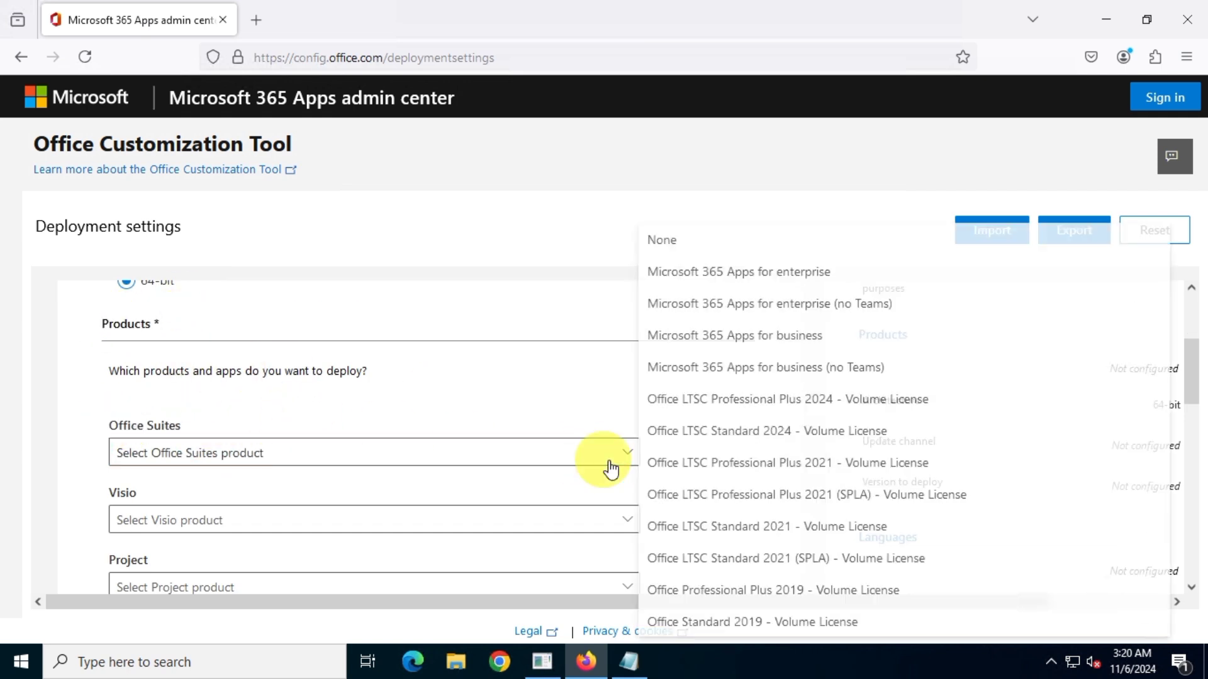
click(983, 401)
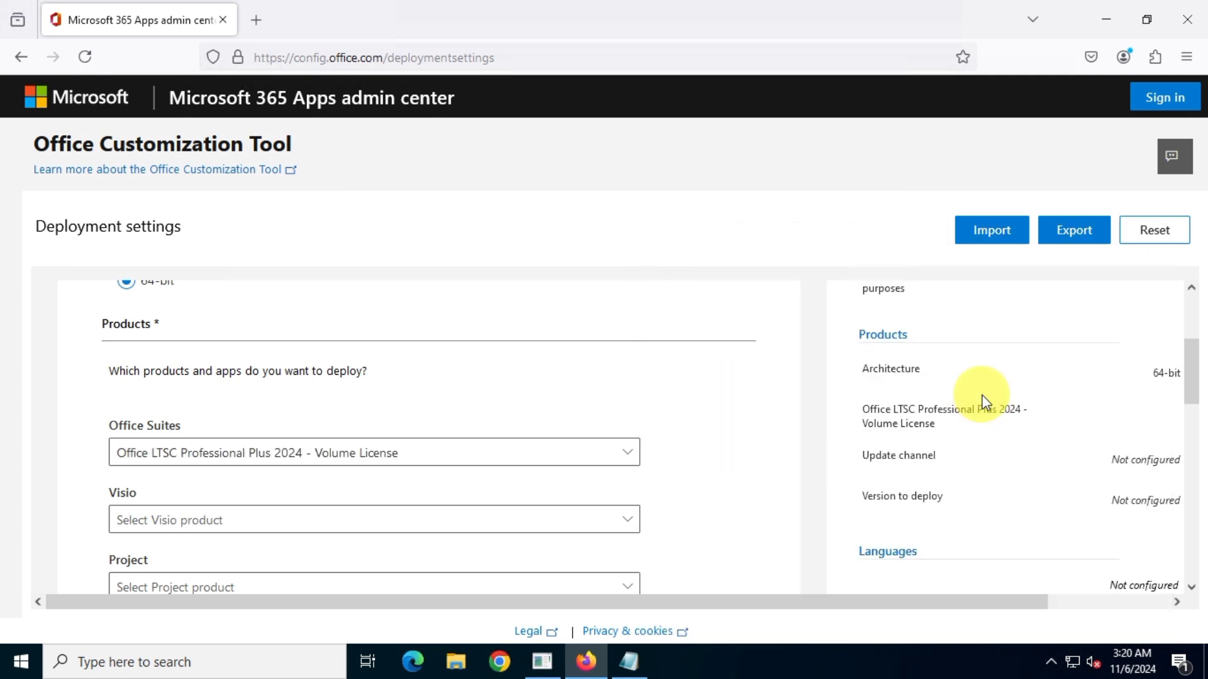
scroll(730, 441, down, 2)
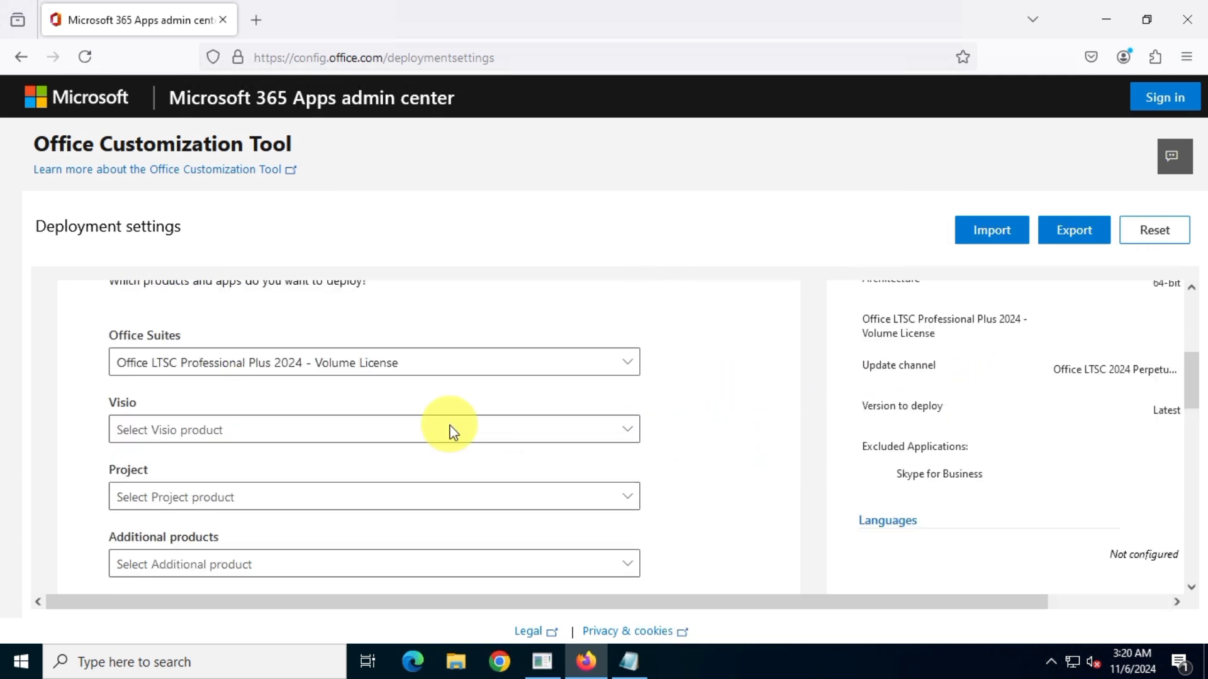
click(395, 429)
click(189, 466)
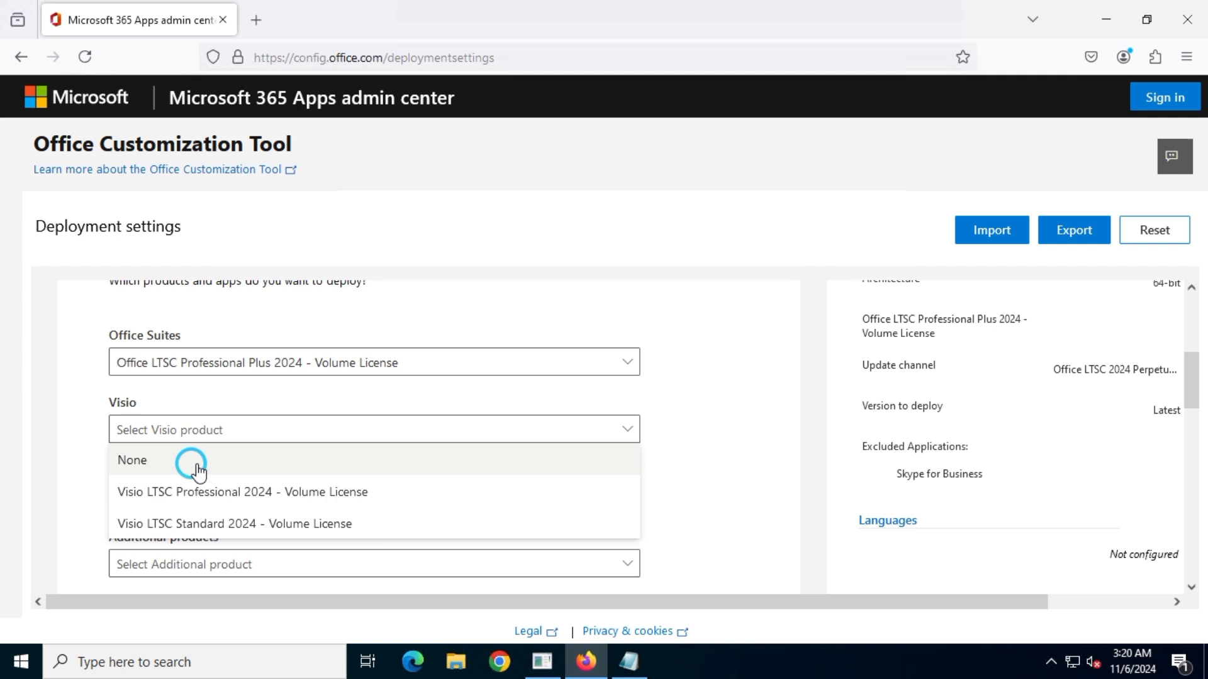
click(259, 497)
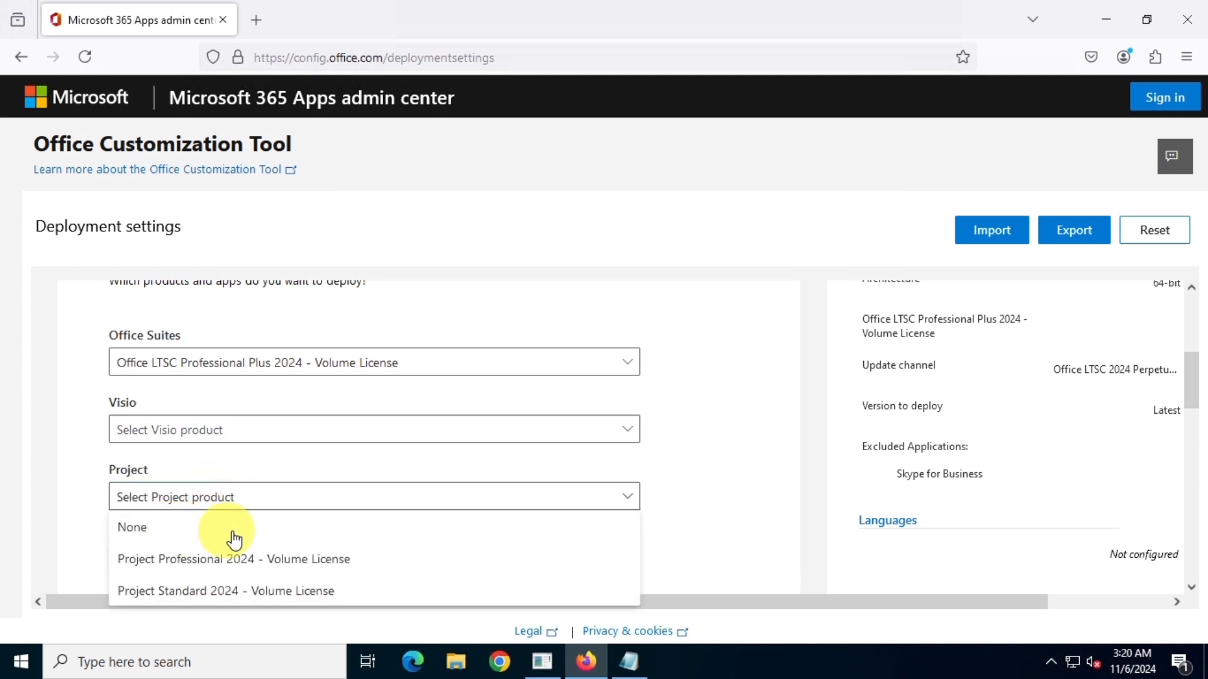
click(264, 533)
click(763, 438)
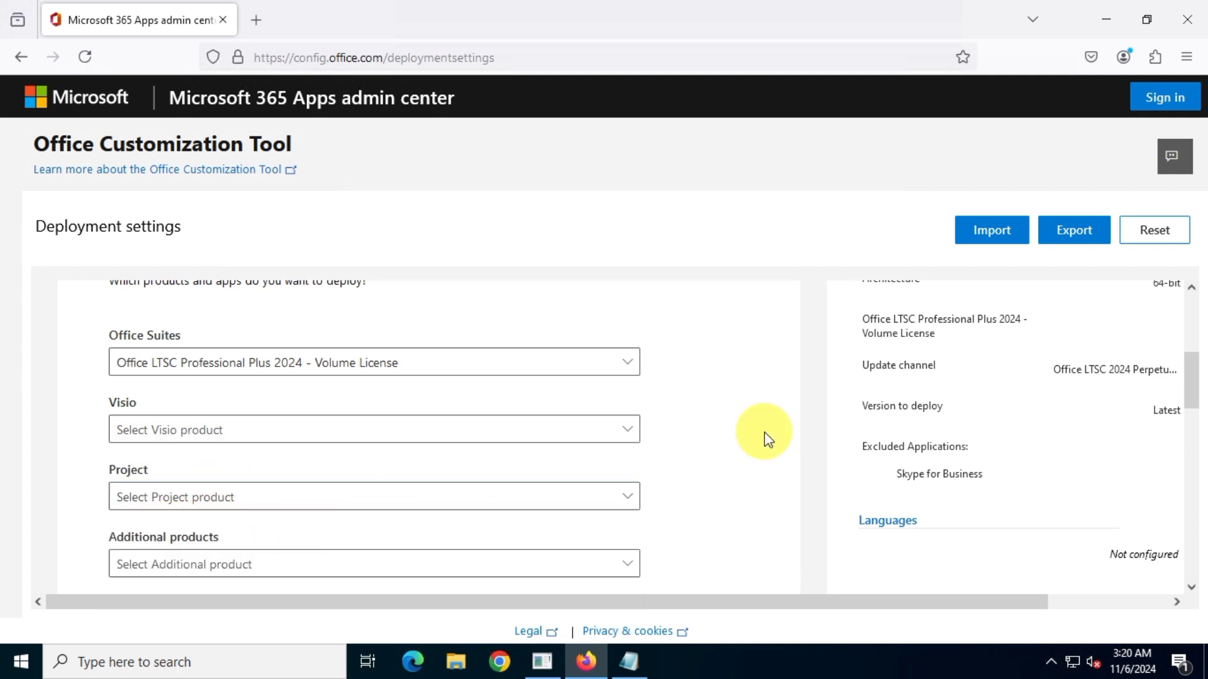
Turn off OneDrive Desktop, Outlook and OneNote in the Apps section.
scroll(764, 432, down, 4)
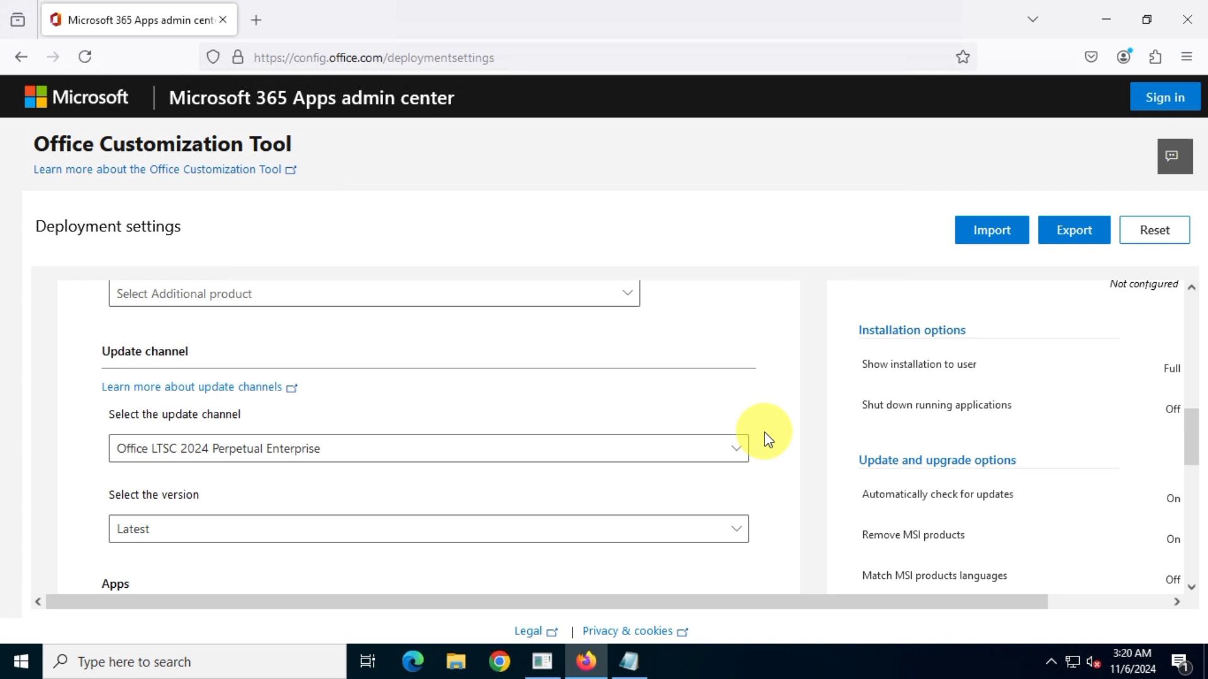
triple_click(195, 352)
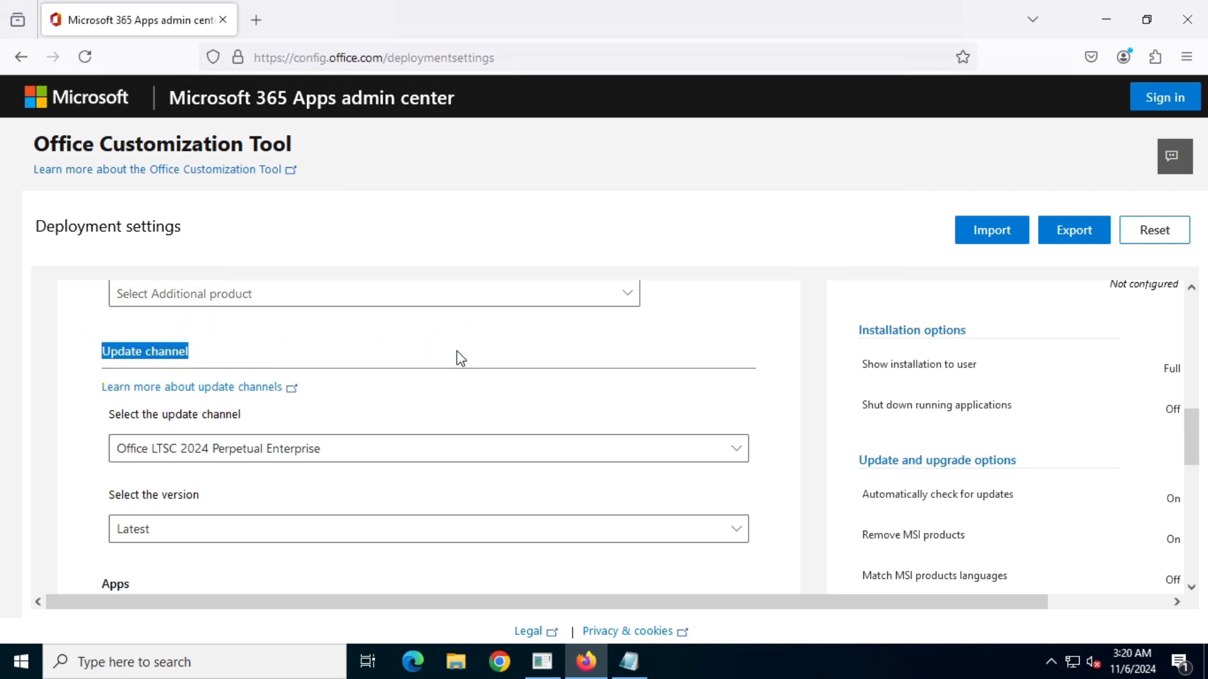
scroll(807, 388, down, 3)
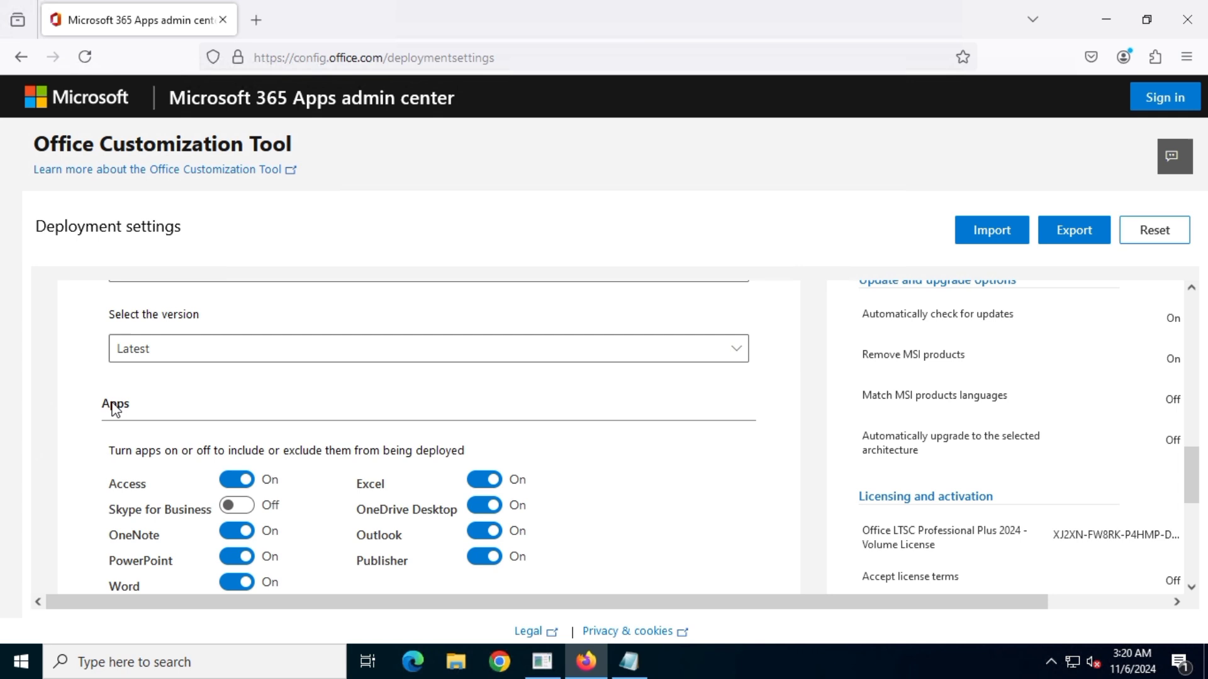
triple_click(115, 406)
scroll(586, 396, down, 2)
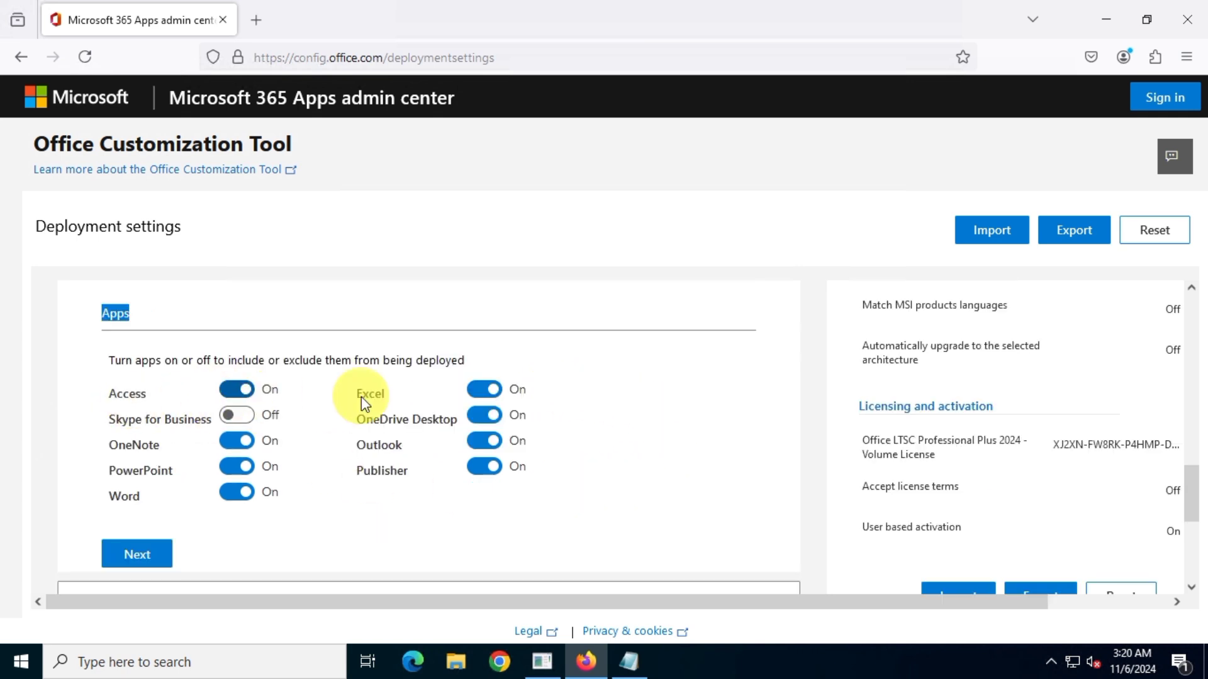
click(483, 416)
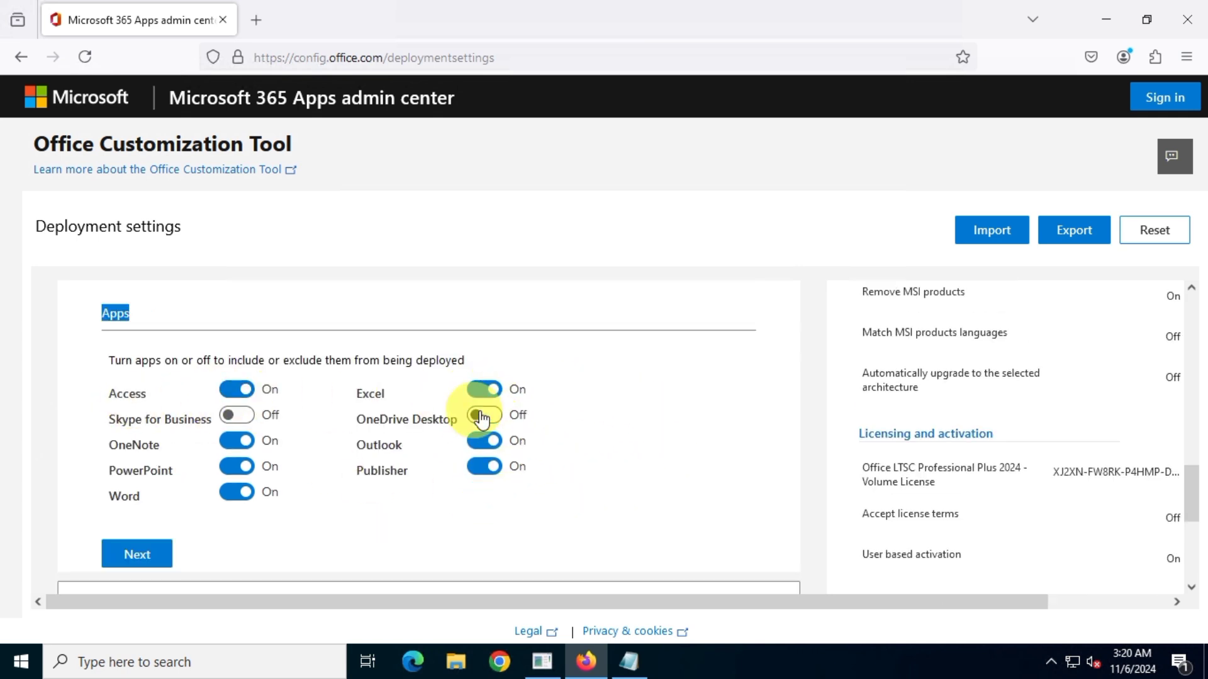
click(479, 444)
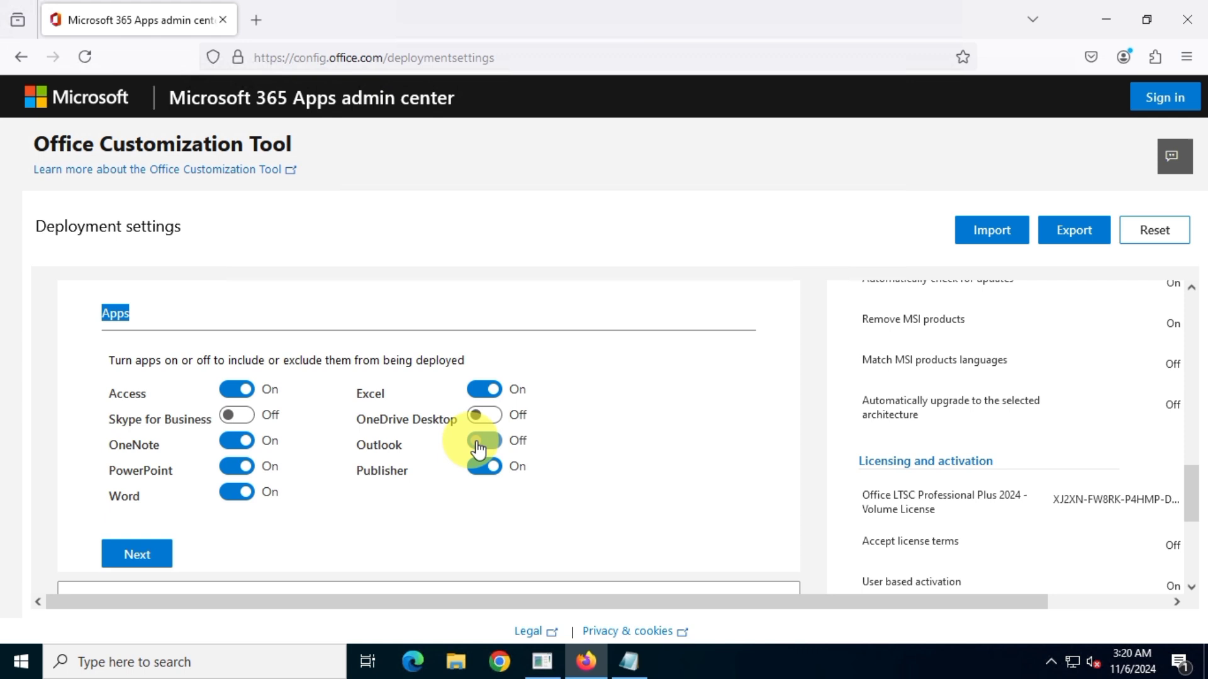
click(243, 444)
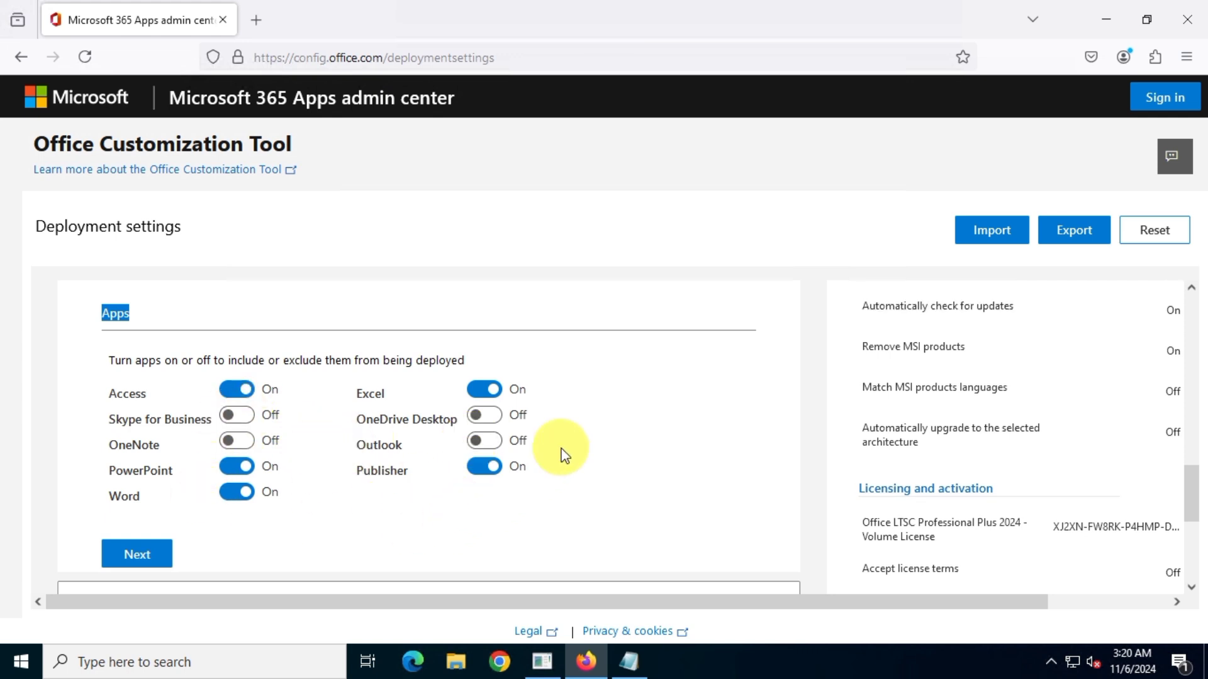
Set the primary language to English (United States).
click(160, 556)
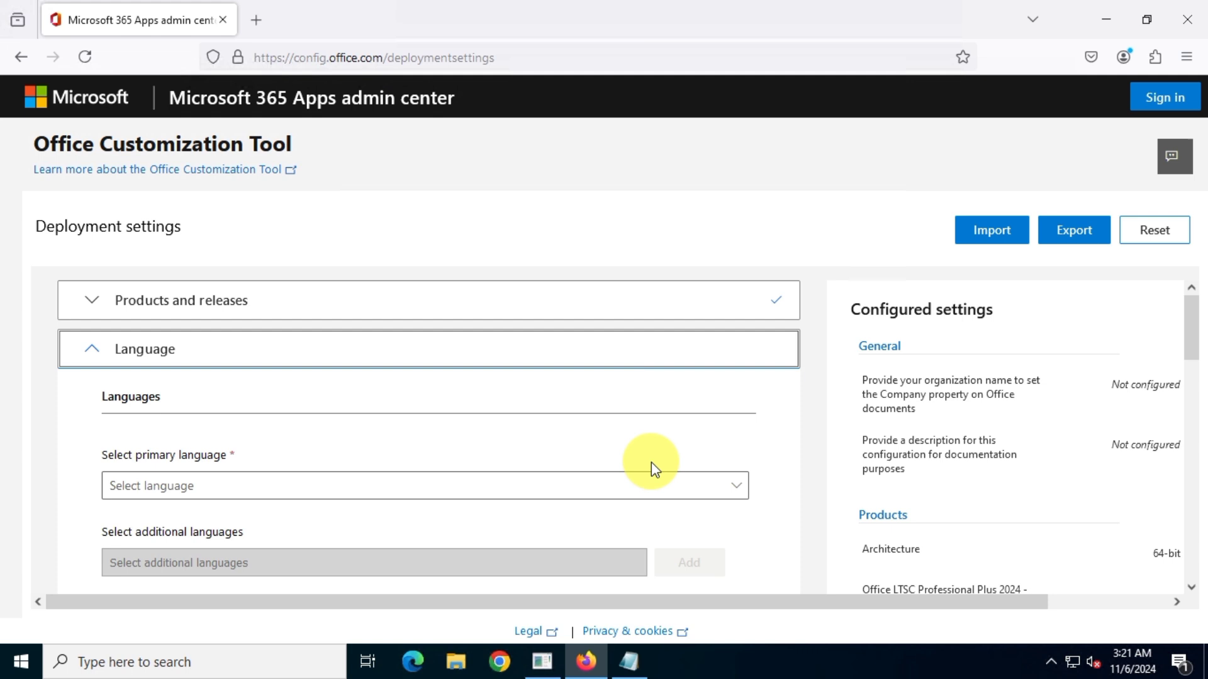
scroll(760, 435, down, 2)
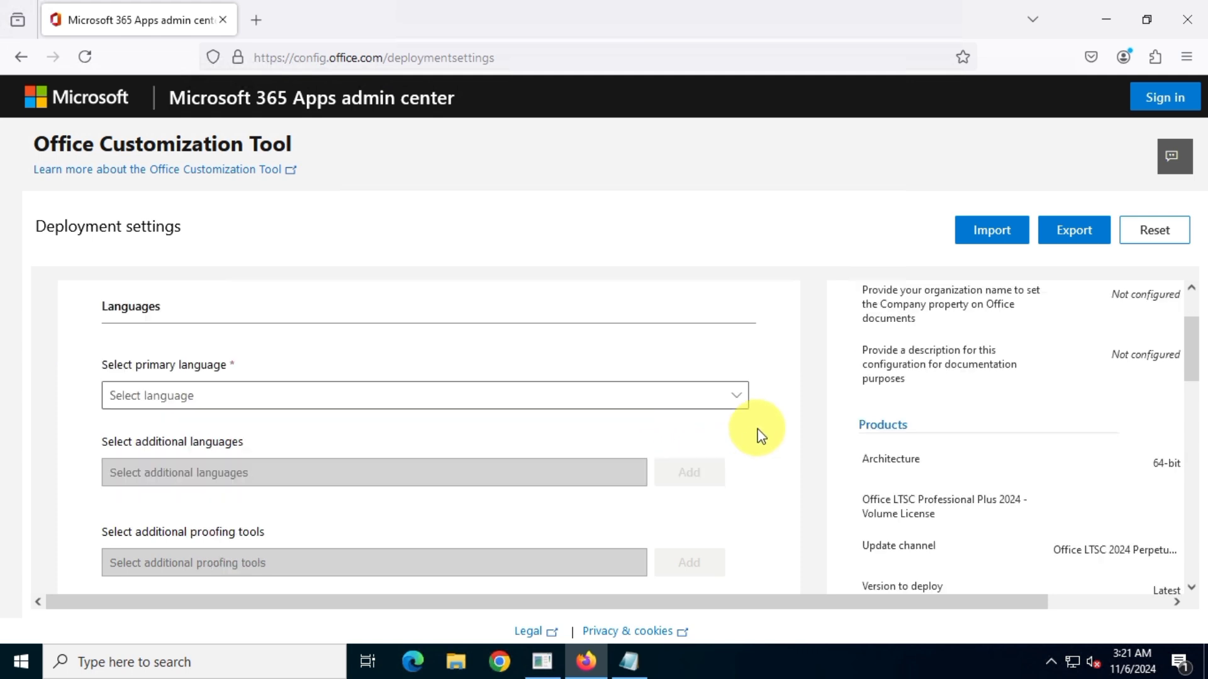
click(635, 407)
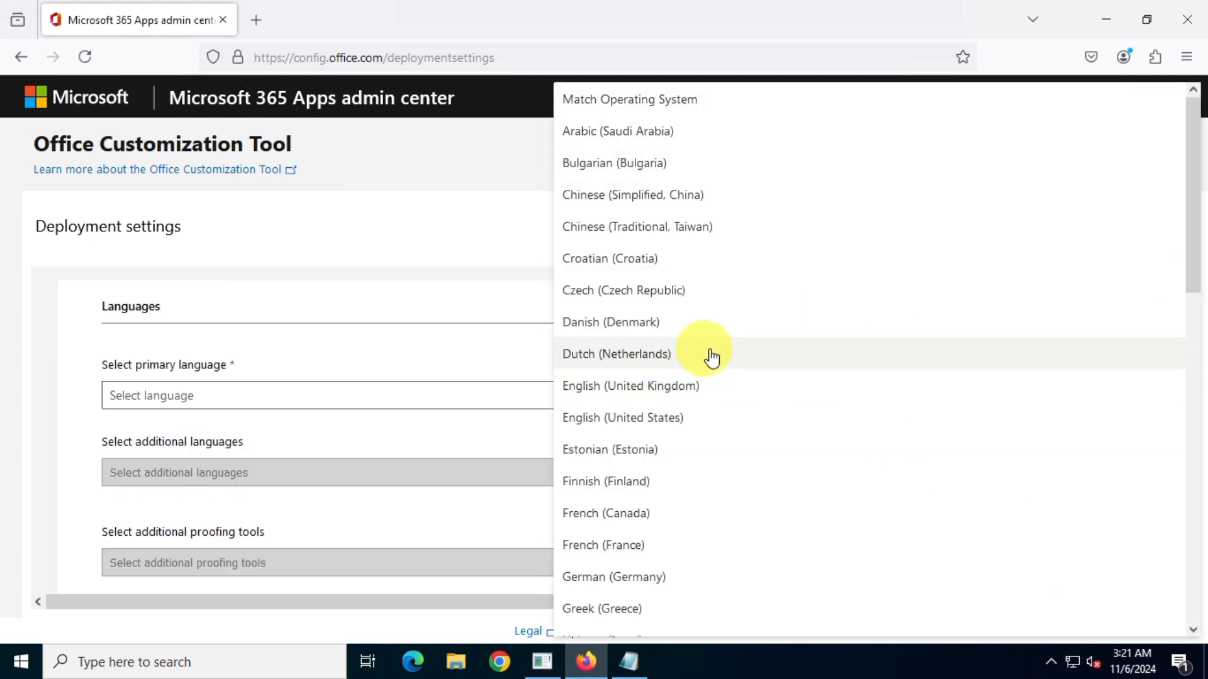
click(696, 421)
double_click(169, 309)
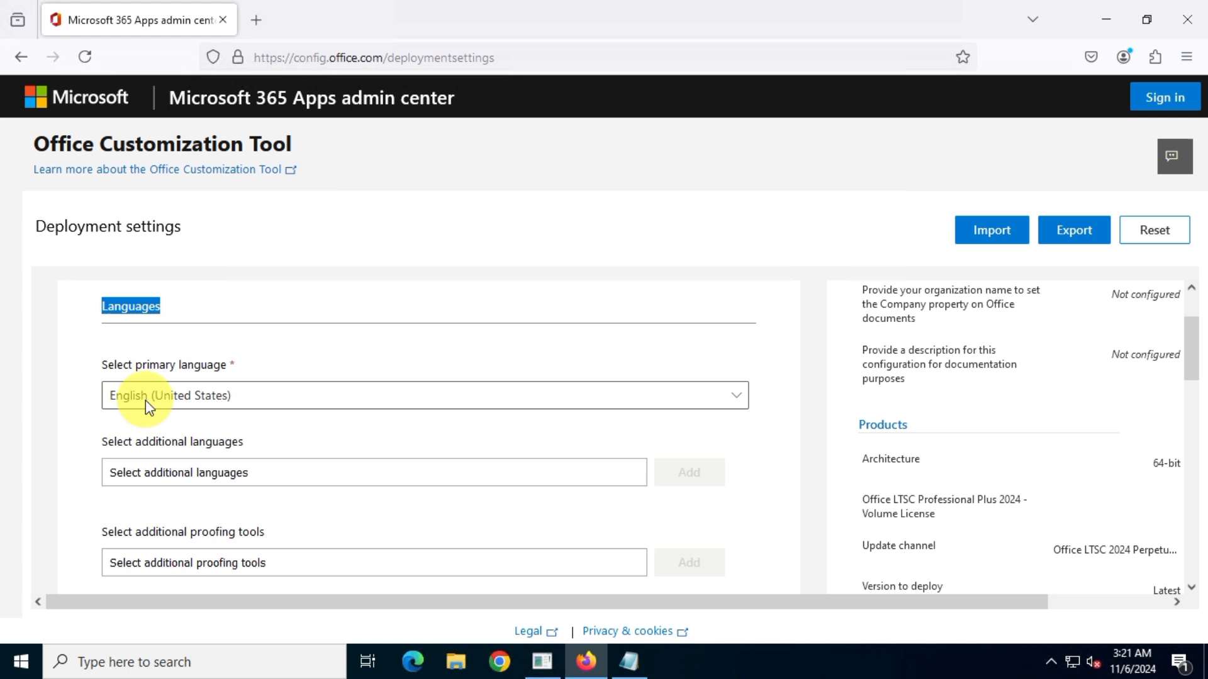
click(782, 459)
scroll(793, 444, down, 3)
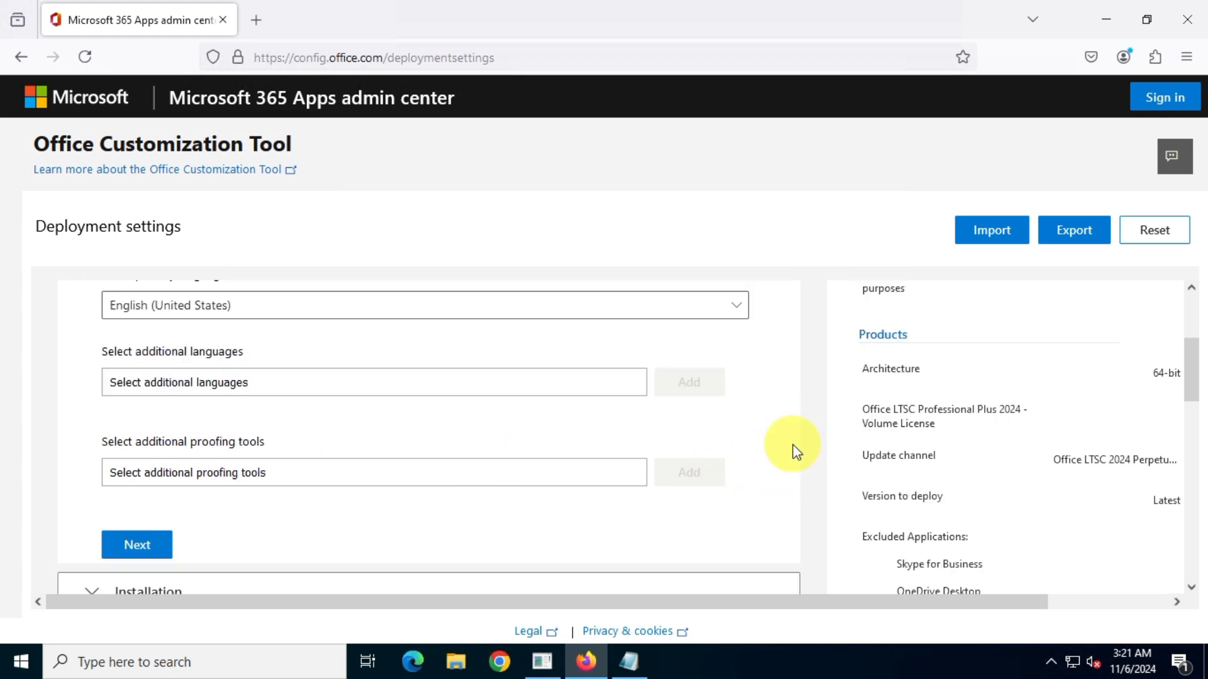
Keep the default Installation options.
click(140, 543)
scroll(786, 415, down, 3)
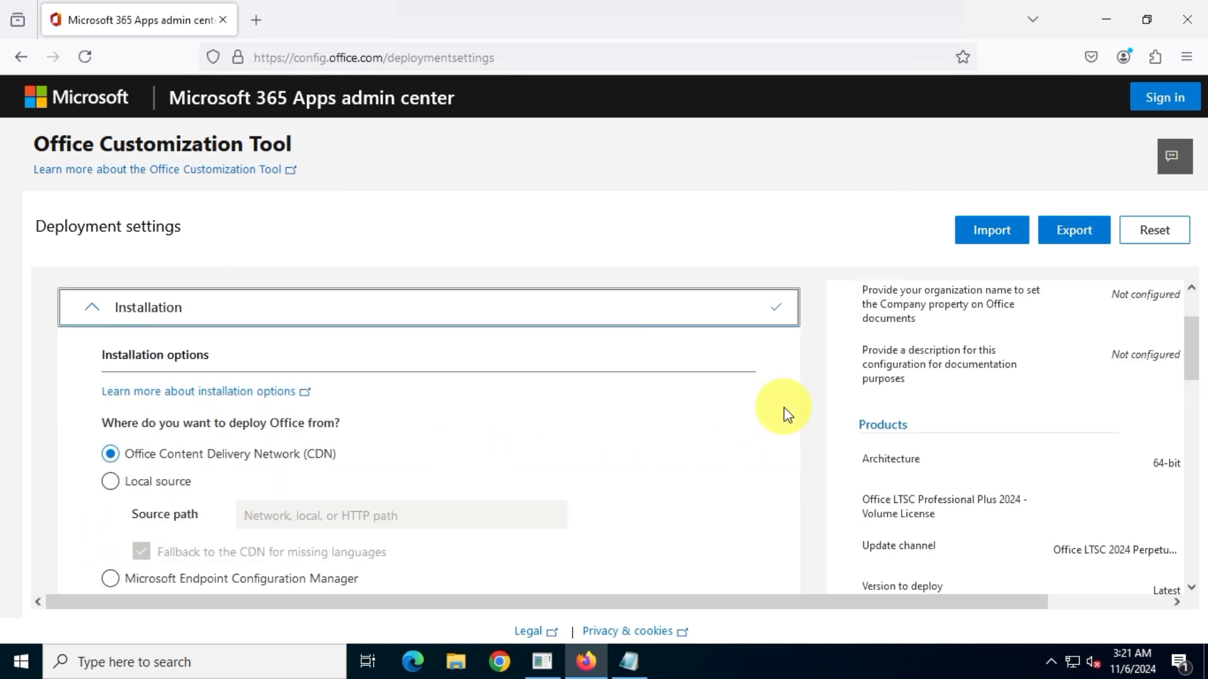
drag(91, 346, 214, 357)
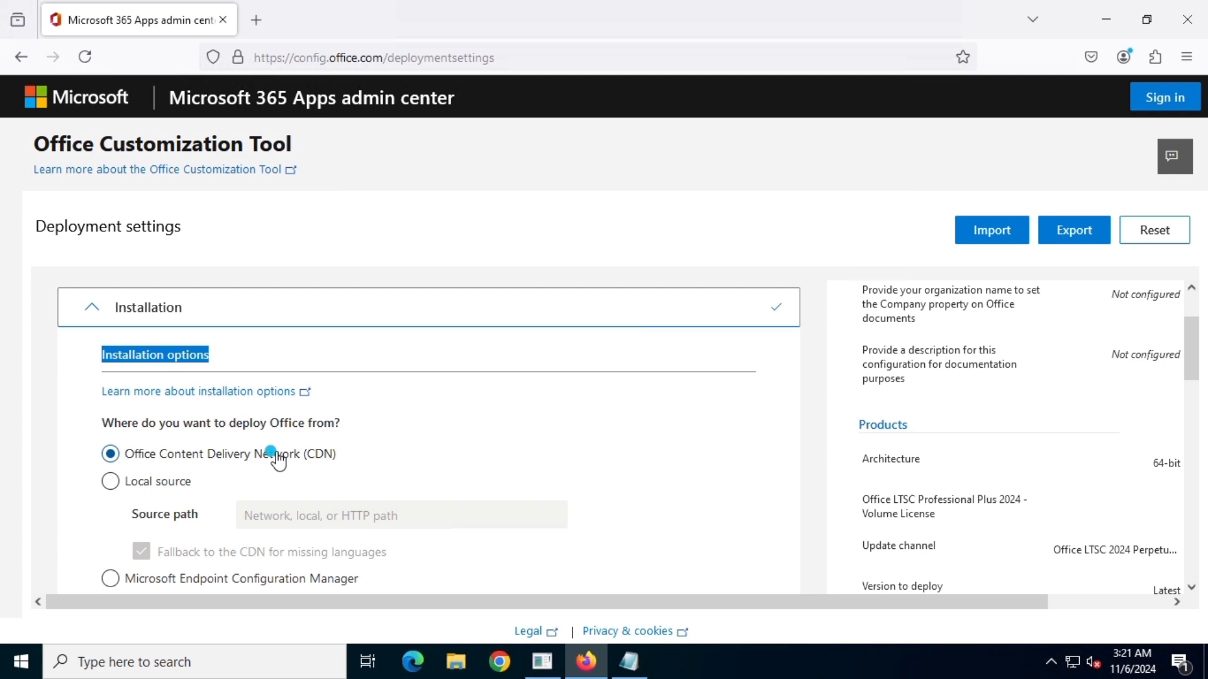
scroll(745, 415, down, 5)
scroll(745, 415, down, 3)
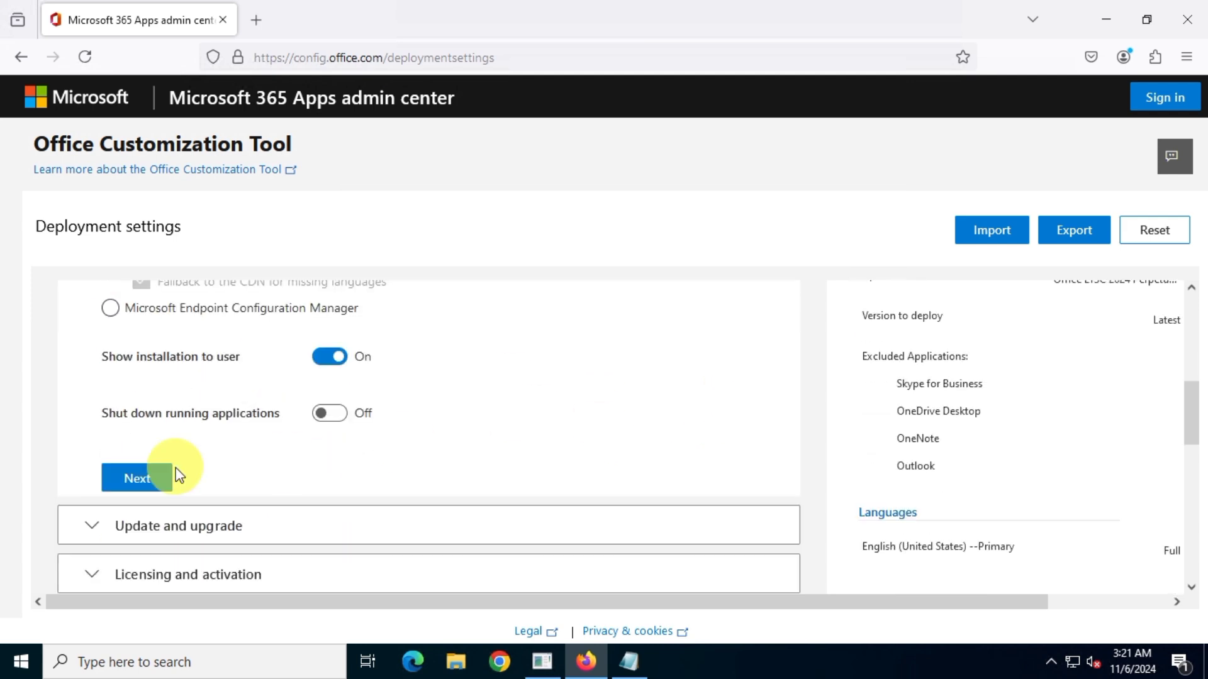
Keep the default Update and upgrade options and scroll down to Licensing and activation.
click(137, 480)
drag(94, 483, 351, 486)
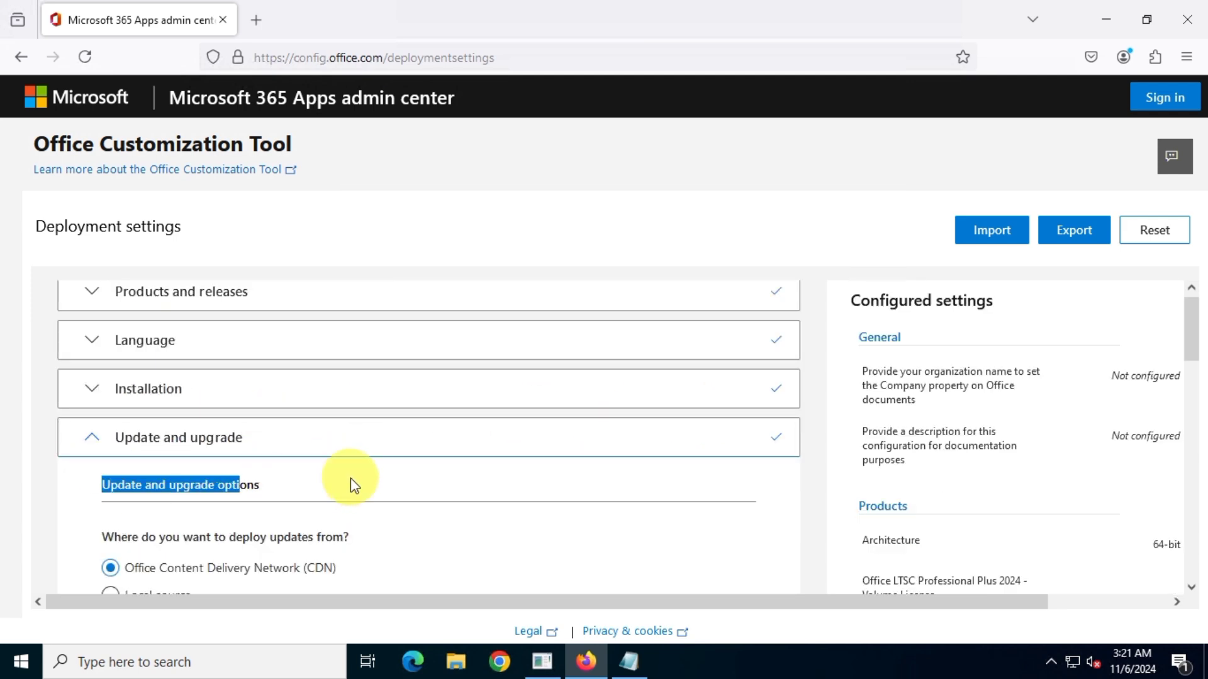
click(617, 467)
scroll(617, 464, down, 3)
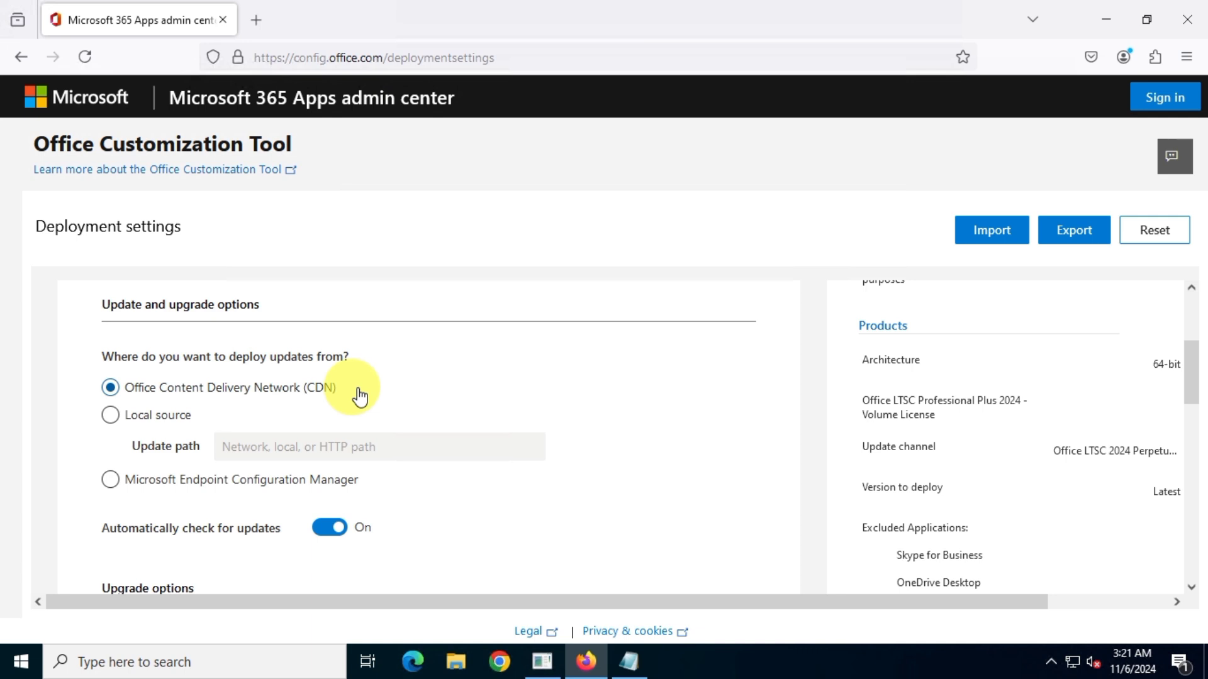
scroll(666, 415, down, 3)
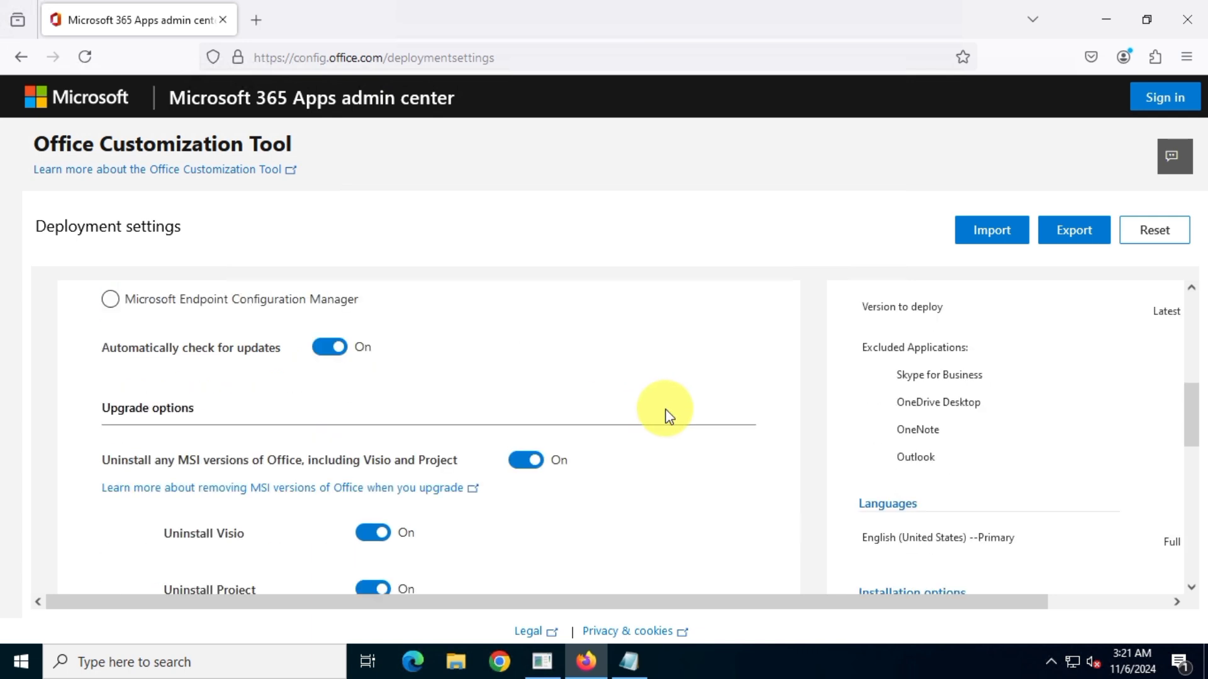
scroll(669, 415, down, 2)
drag(100, 317, 196, 313)
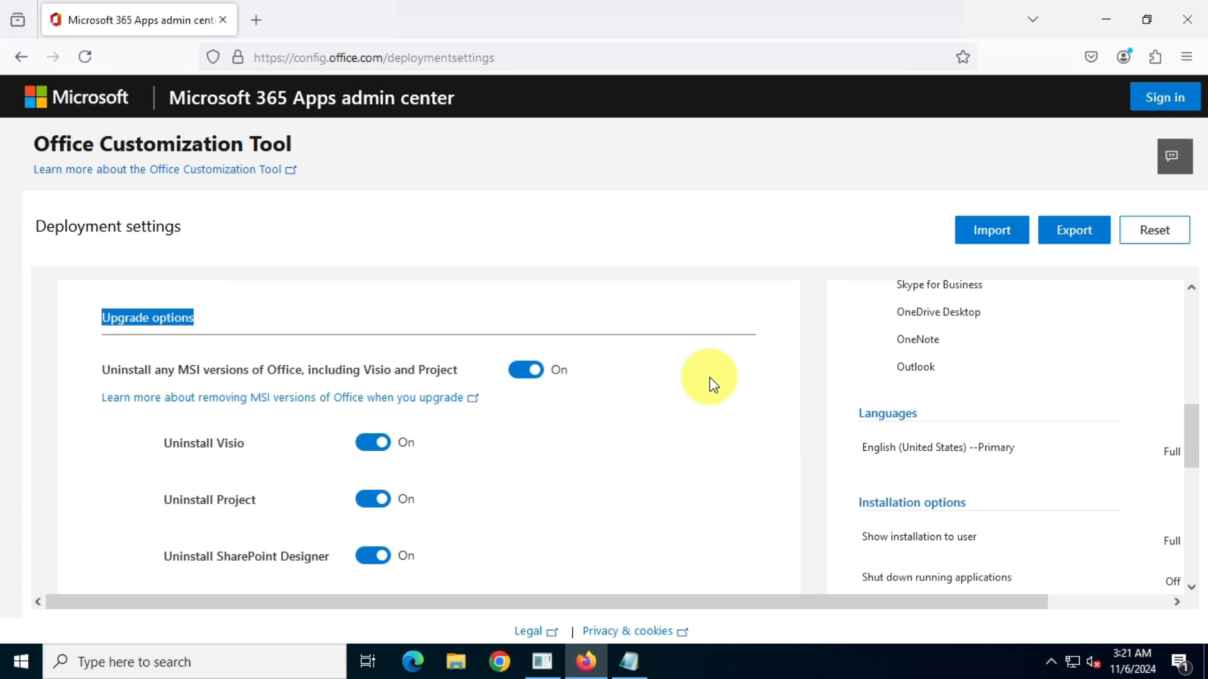
scroll(710, 384, down, 5)
Switch the Volume License product key to MAK activation.
click(139, 491)
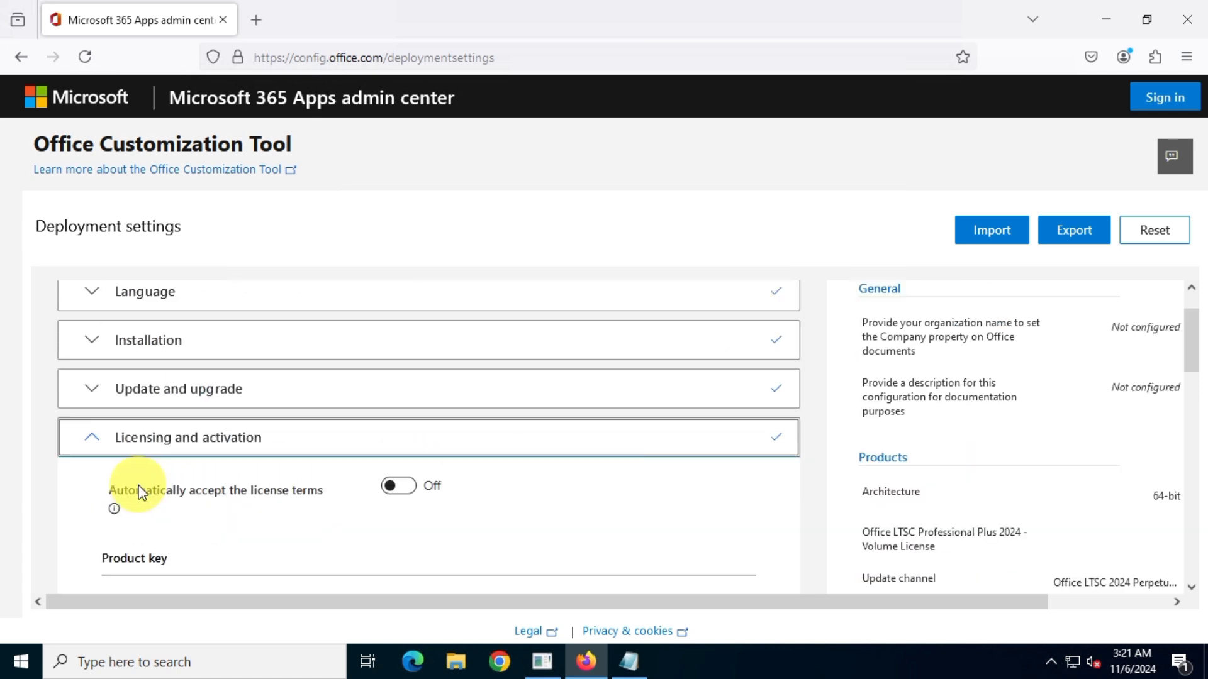
scroll(718, 434, down, 3)
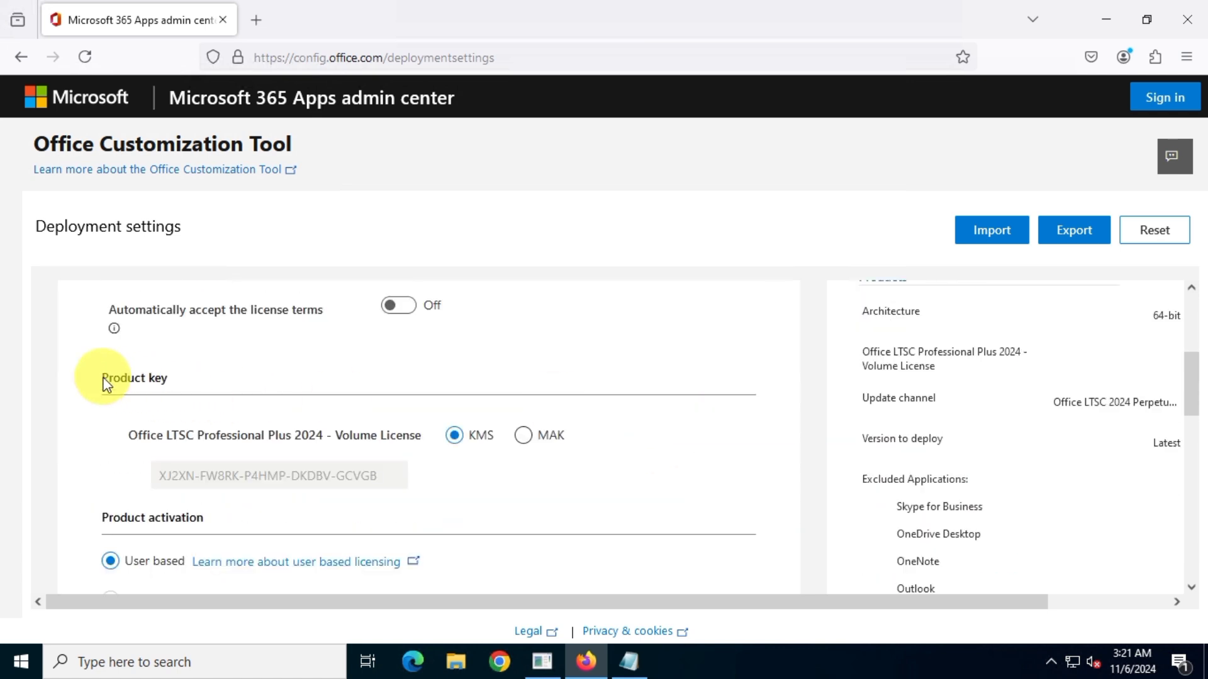
drag(101, 378, 176, 367)
drag(128, 435, 427, 434)
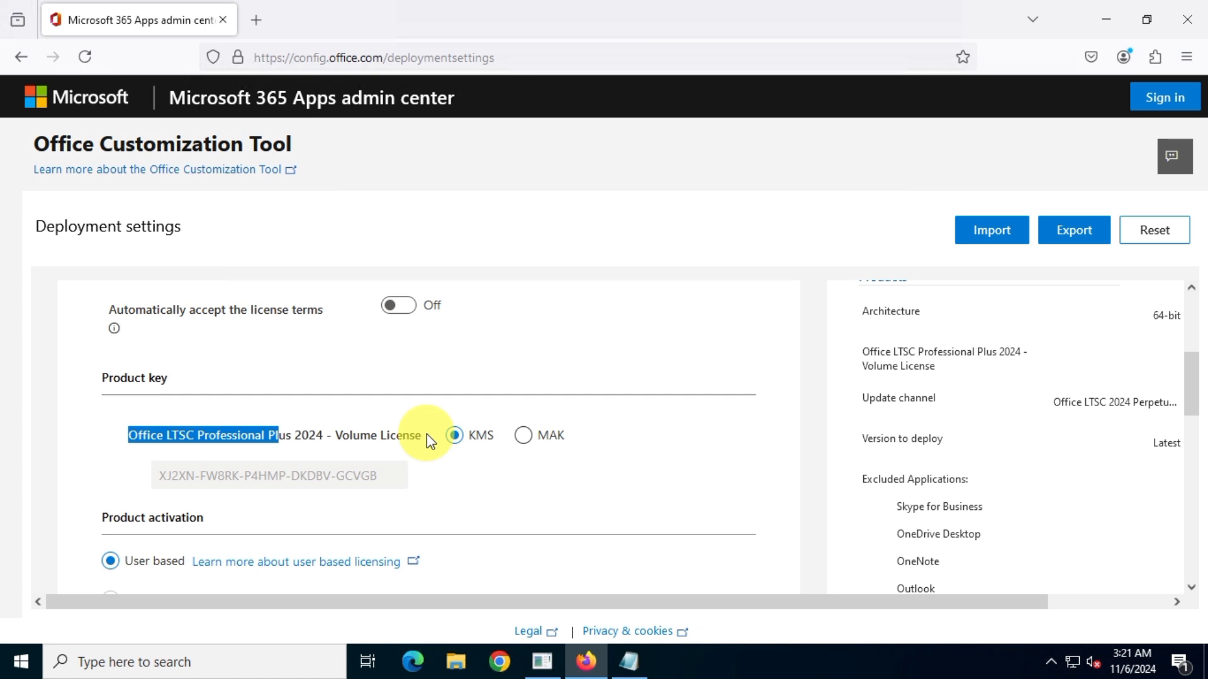
click(810, 514)
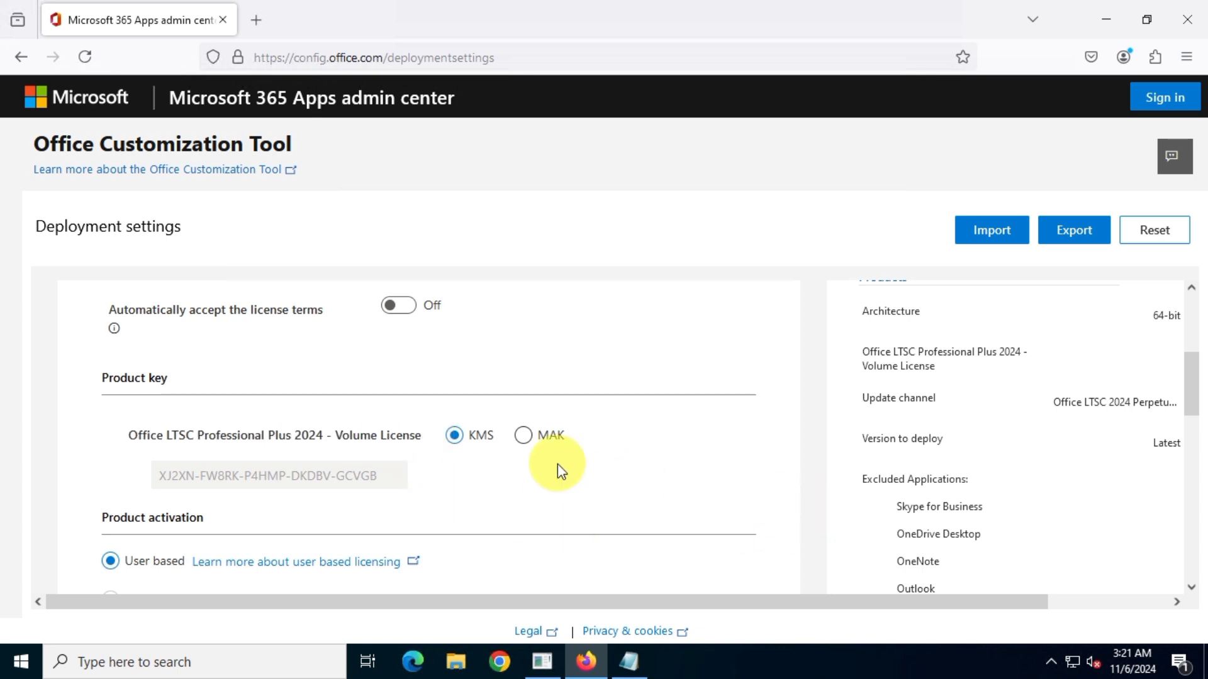
click(524, 436)
Copy the MAK product key from Notepad into the product key field.
click(629, 661)
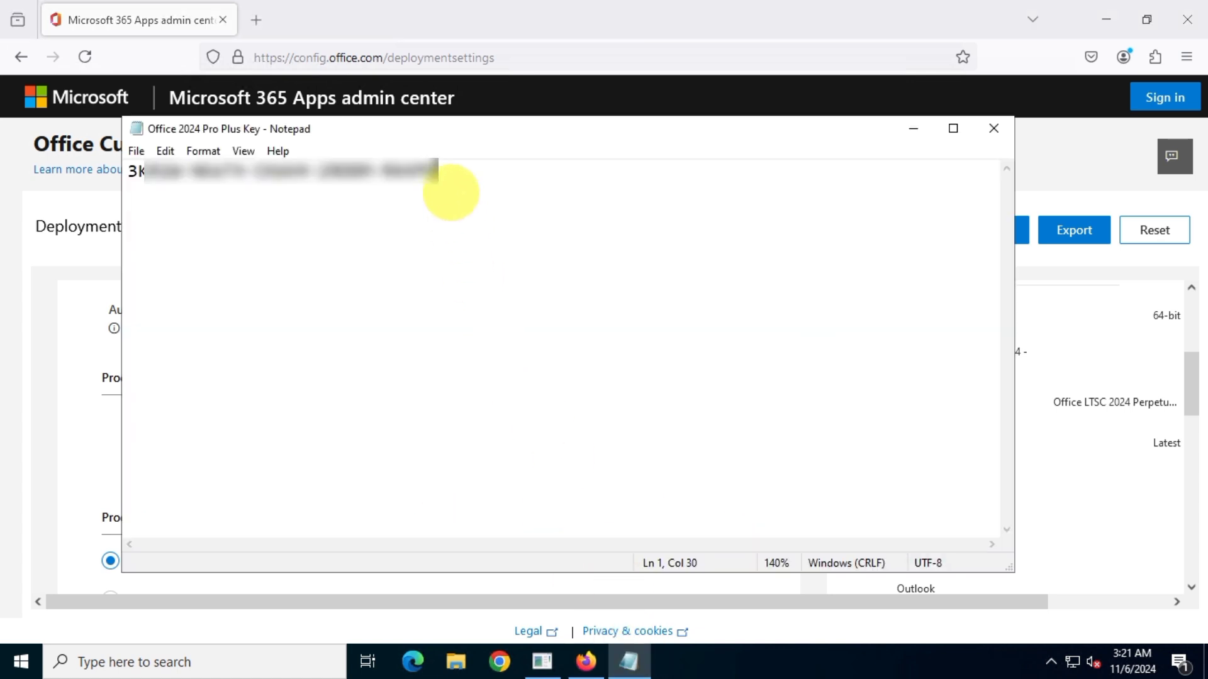
drag(451, 192, 134, 165)
right_click(208, 203)
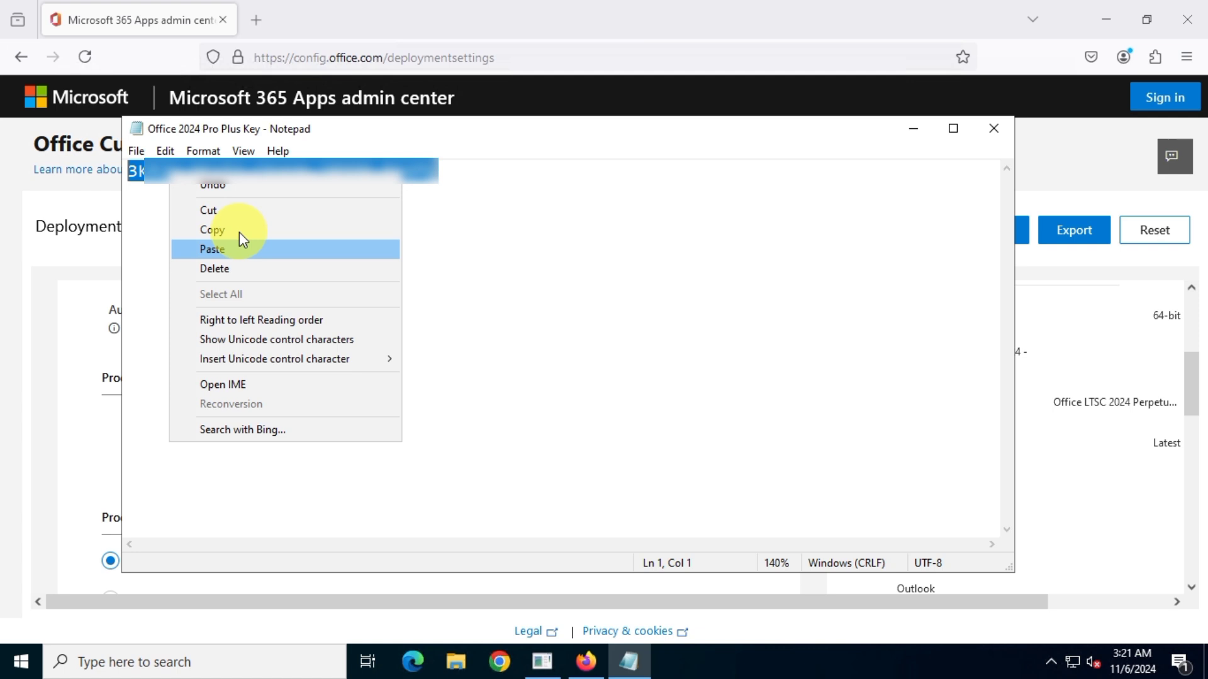
click(241, 231)
click(913, 129)
click(262, 464)
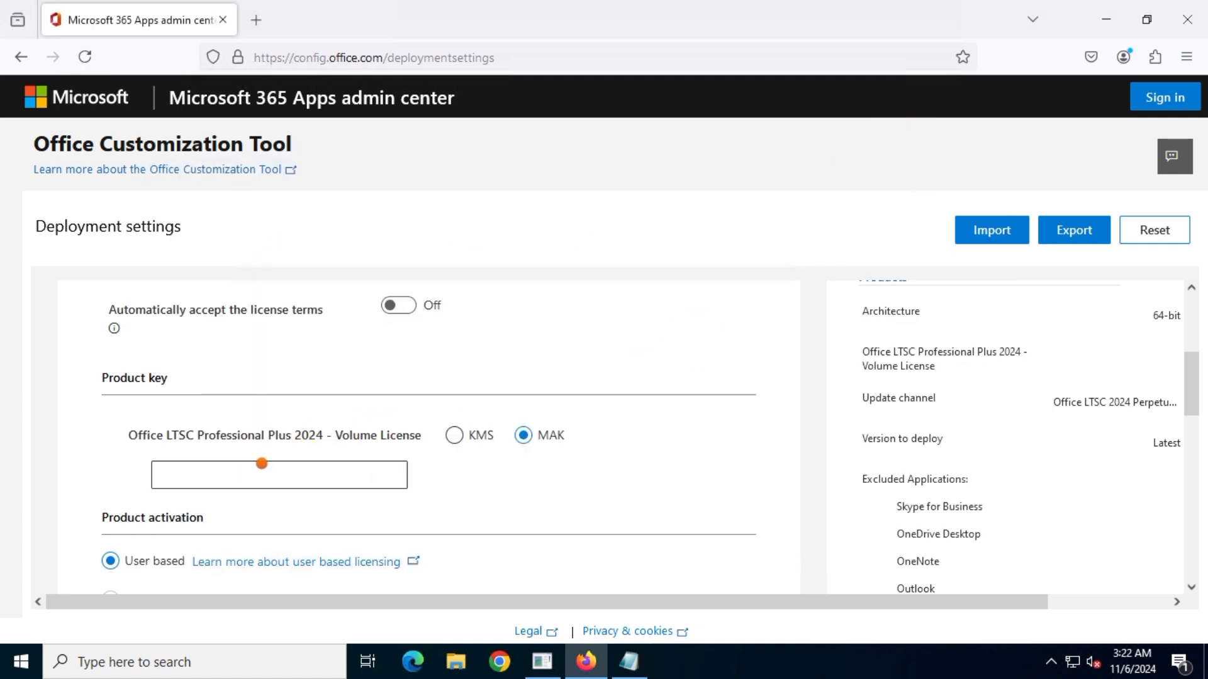
right_click(263, 463)
click(326, 329)
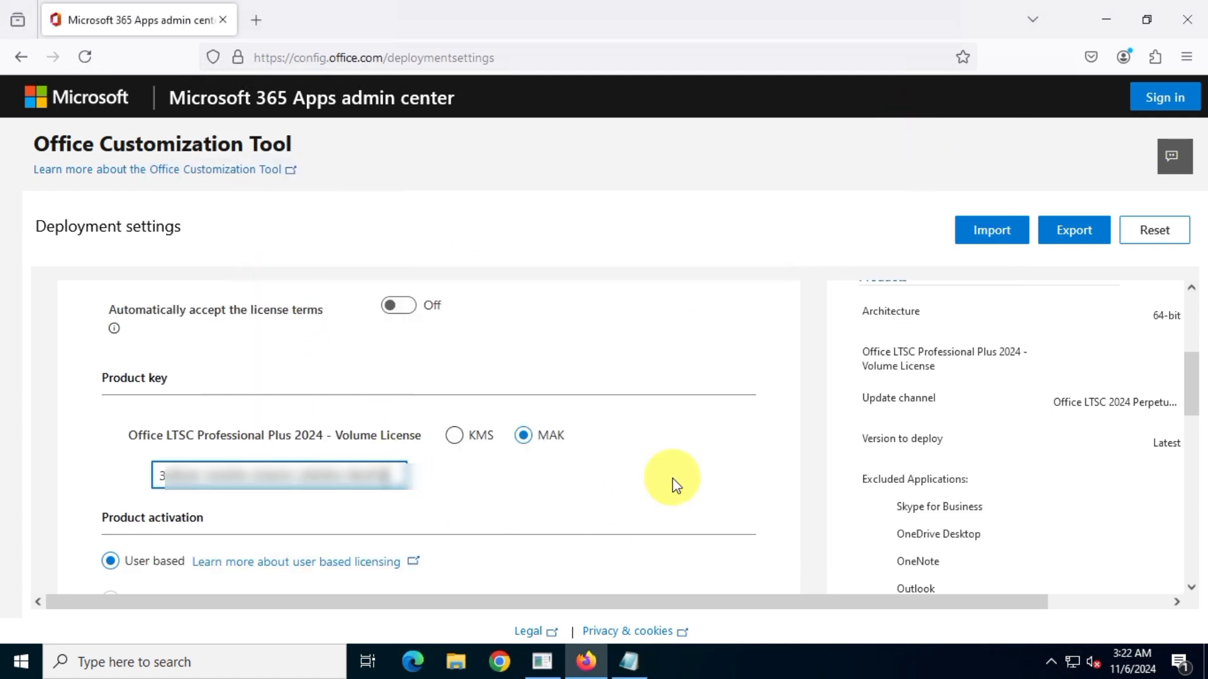
click(803, 411)
Continue past Licensing and General settings to Application preferences.
scroll(801, 409, down, 3)
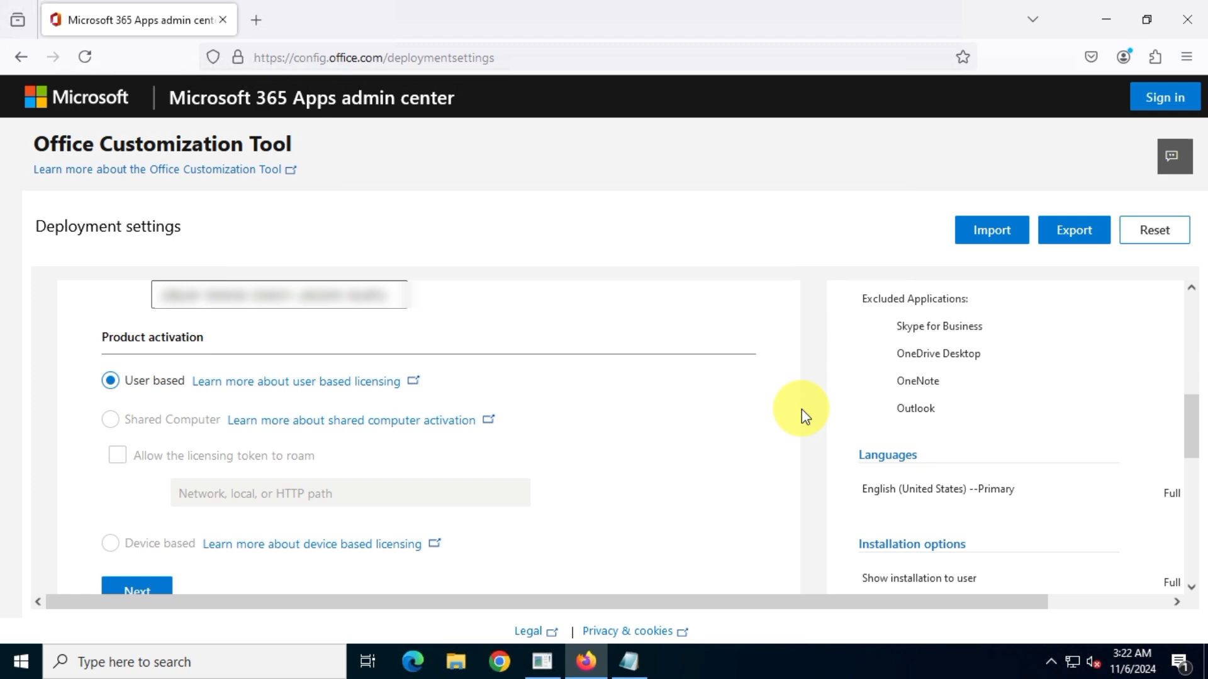
scroll(802, 409, down, 2)
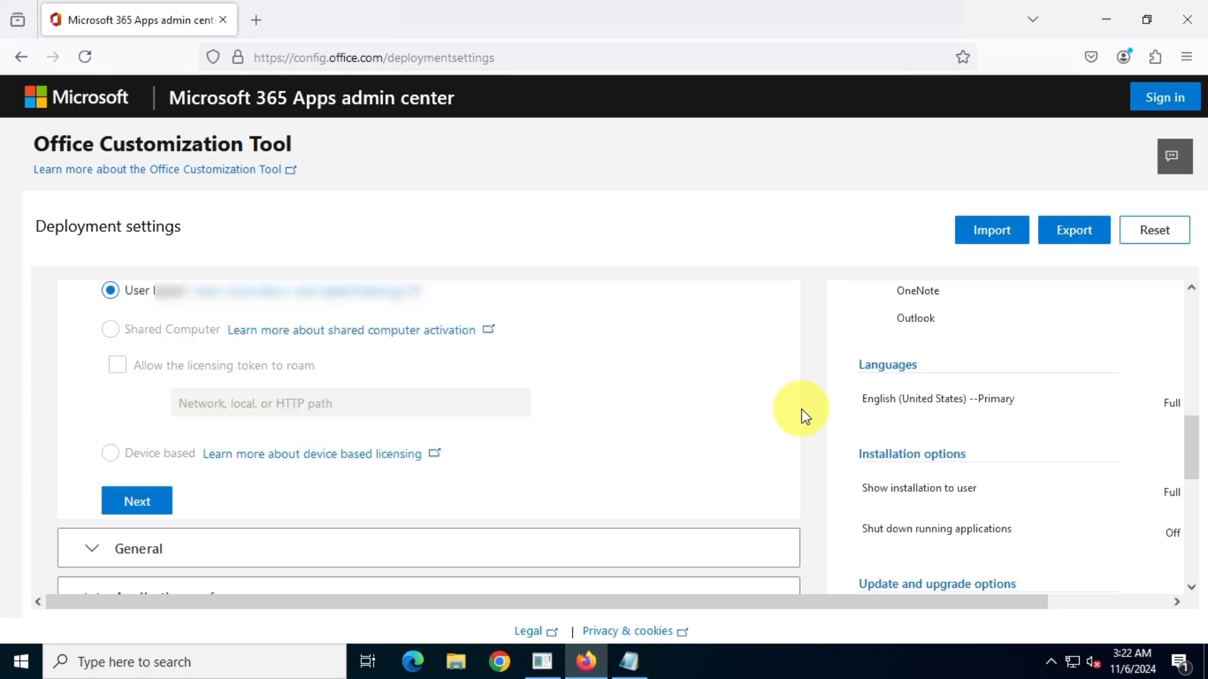
click(151, 504)
scroll(768, 506, down, 3)
scroll(768, 506, down, 3)
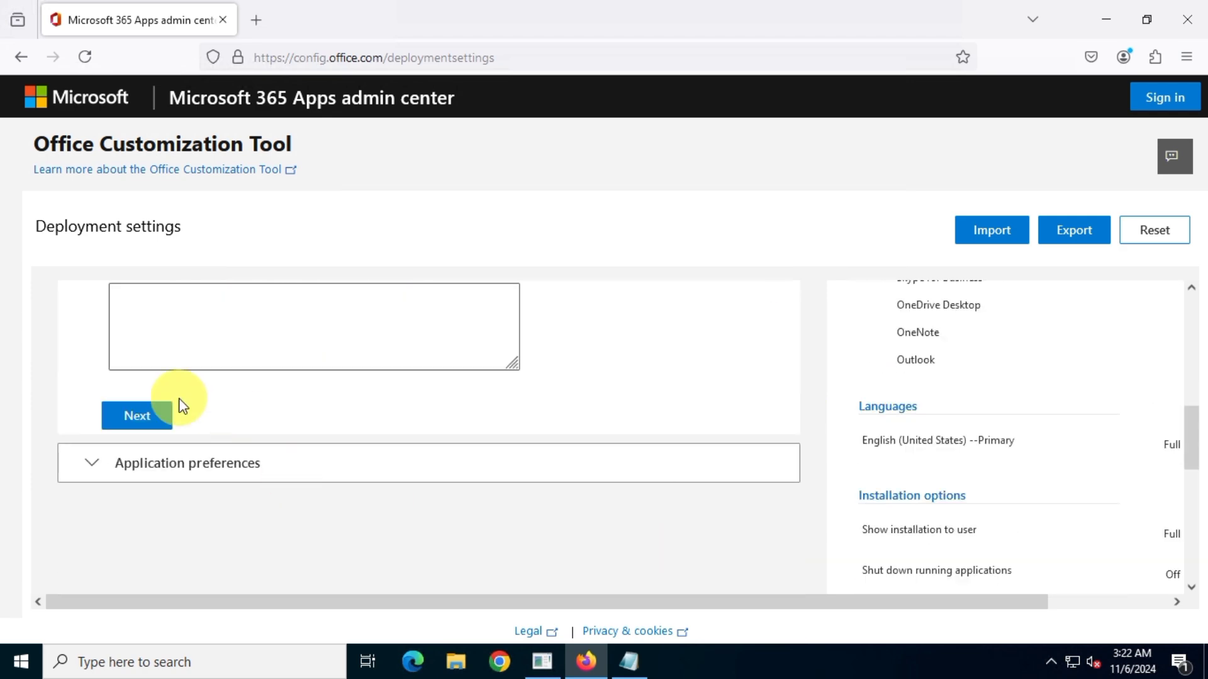
click(142, 413)
scroll(809, 479, down, 6)
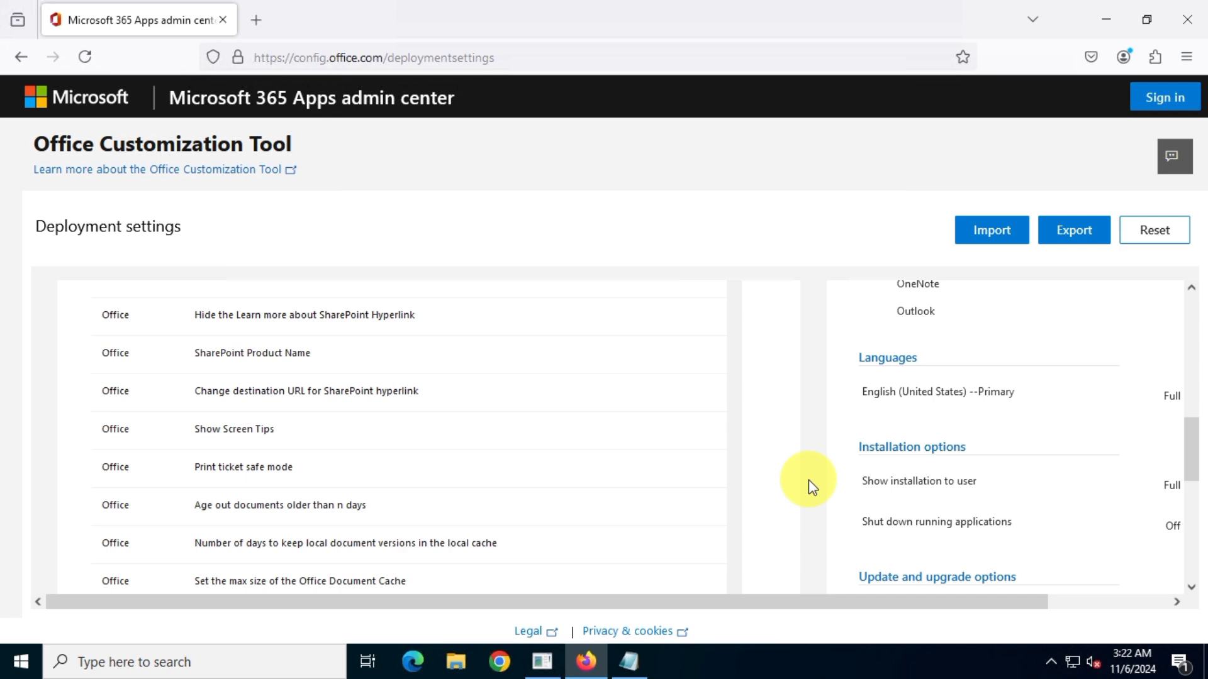
scroll(809, 479, down, 5)
Begin the export with Office Open XML formats as the default file format.
click(151, 536)
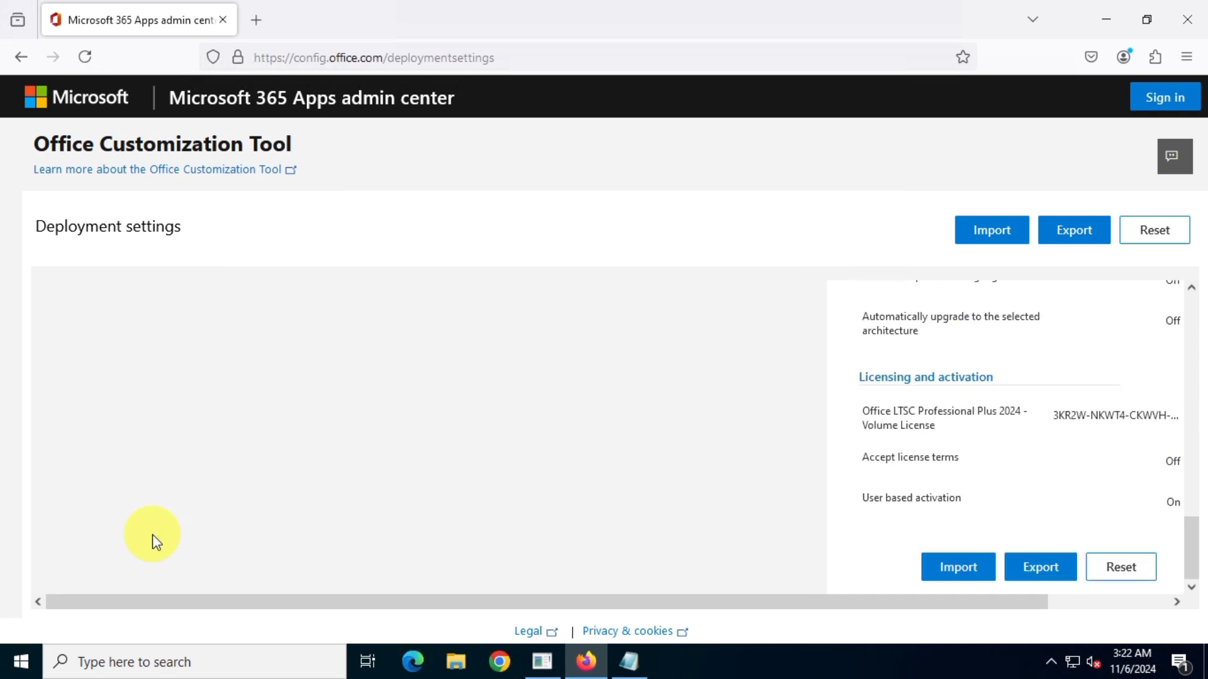
click(1055, 579)
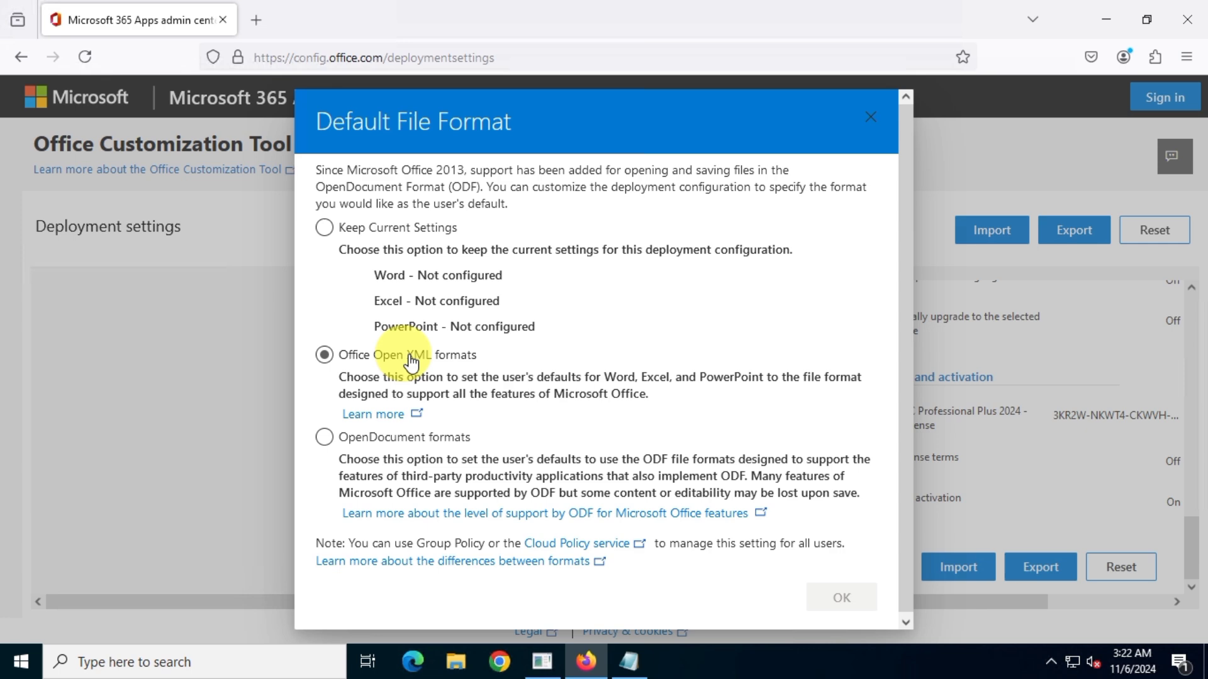
click(324, 354)
click(846, 598)
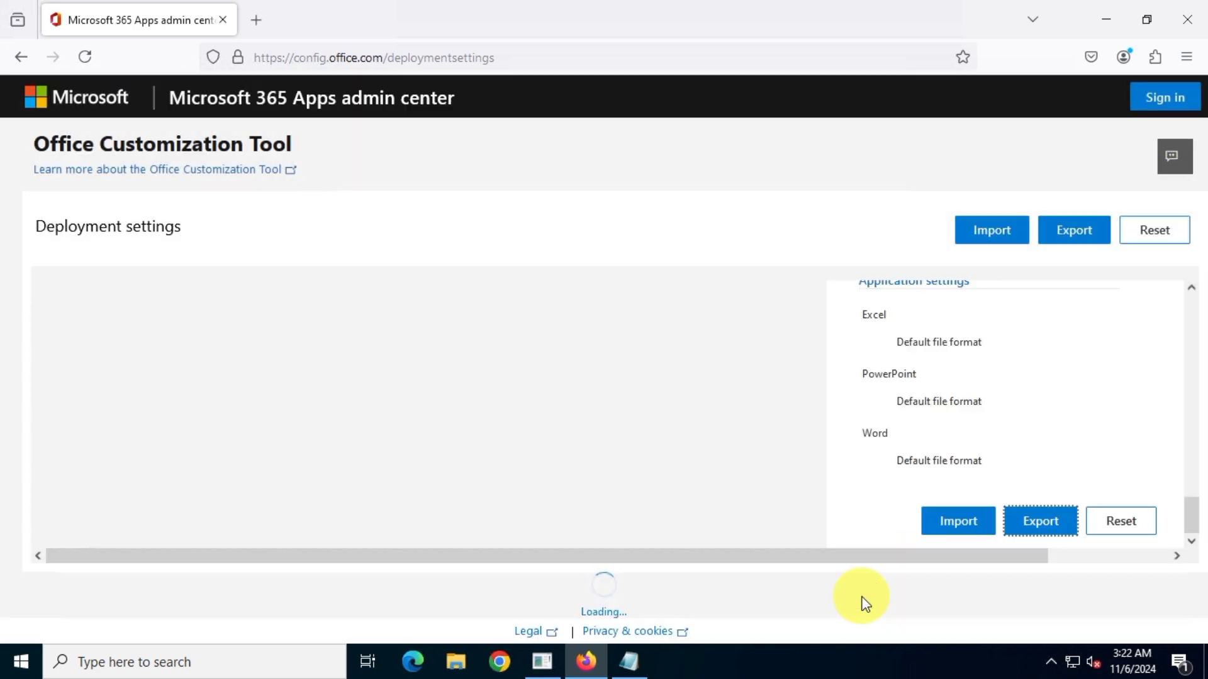
Accept the license terms and export the file as office24proplusmak.xml.
drag(884, 258, 881, 390)
click(643, 430)
click(460, 504)
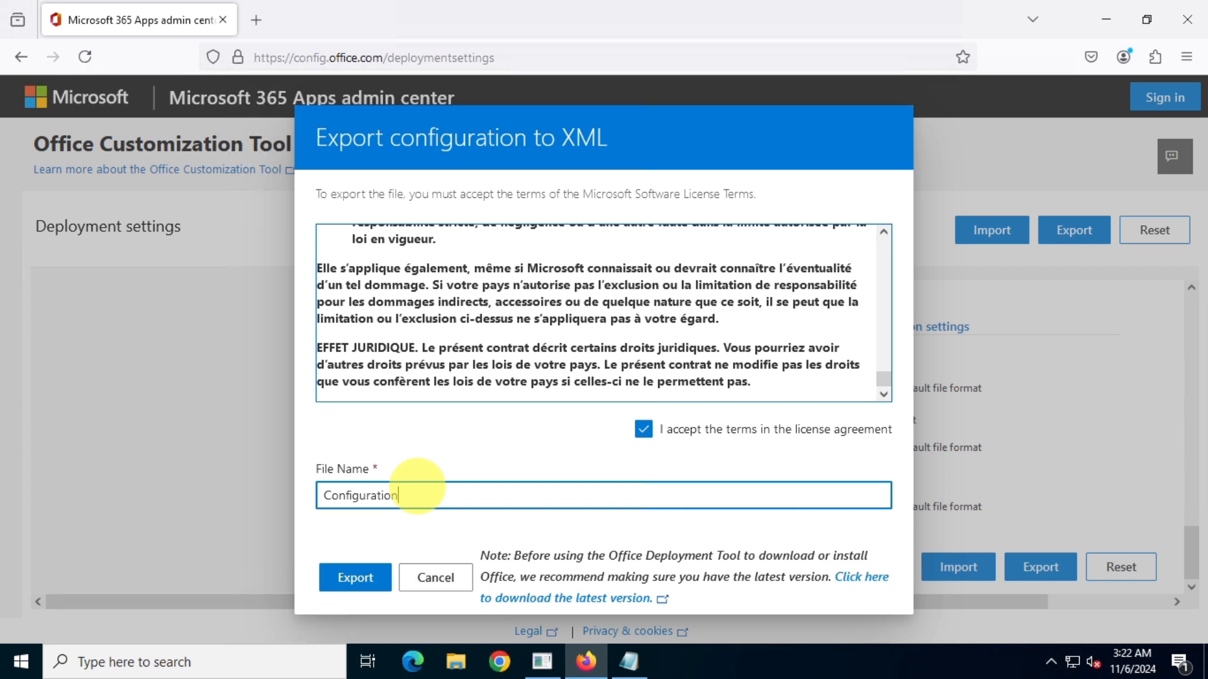
key(ctrl+a)
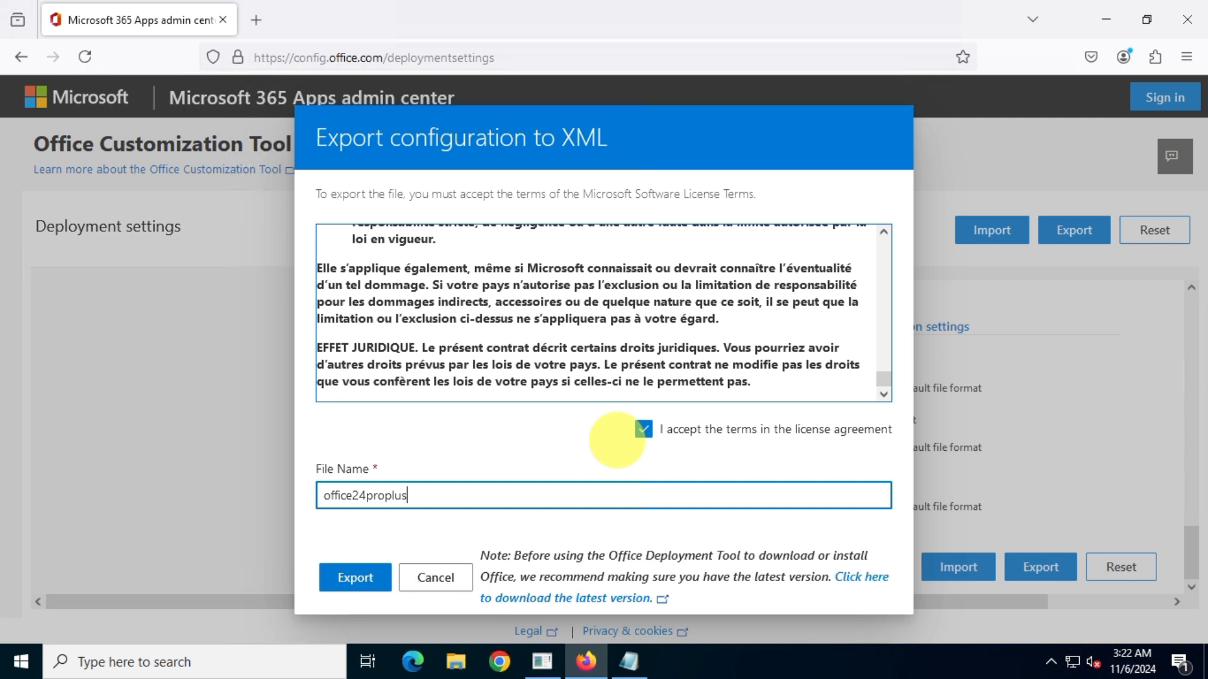
click(358, 582)
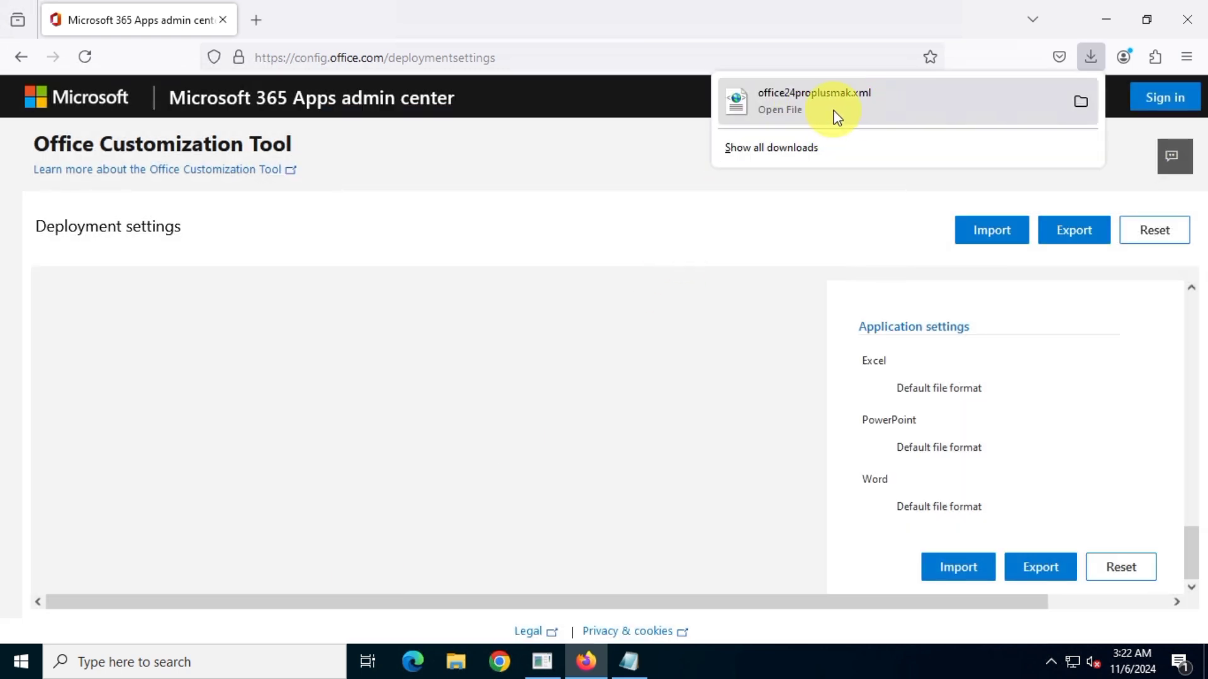
Search Google for 'office deployment tool' in a new browser tab.
click(251, 24)
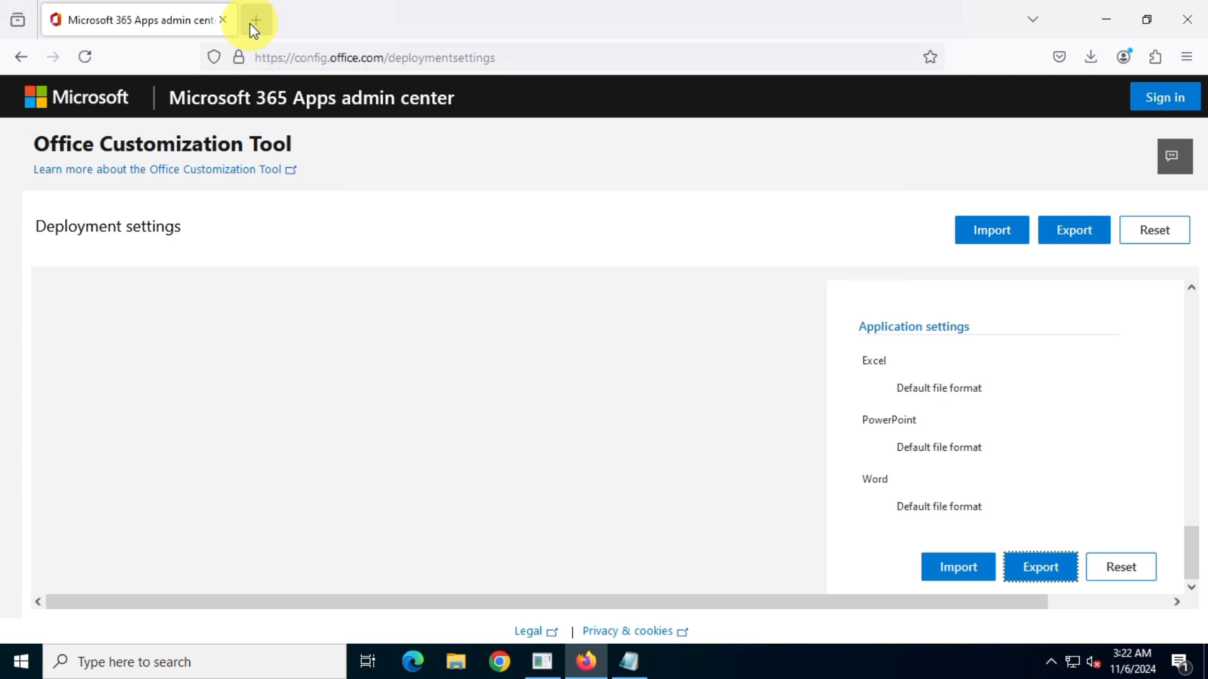
click(251, 23)
click(516, 60)
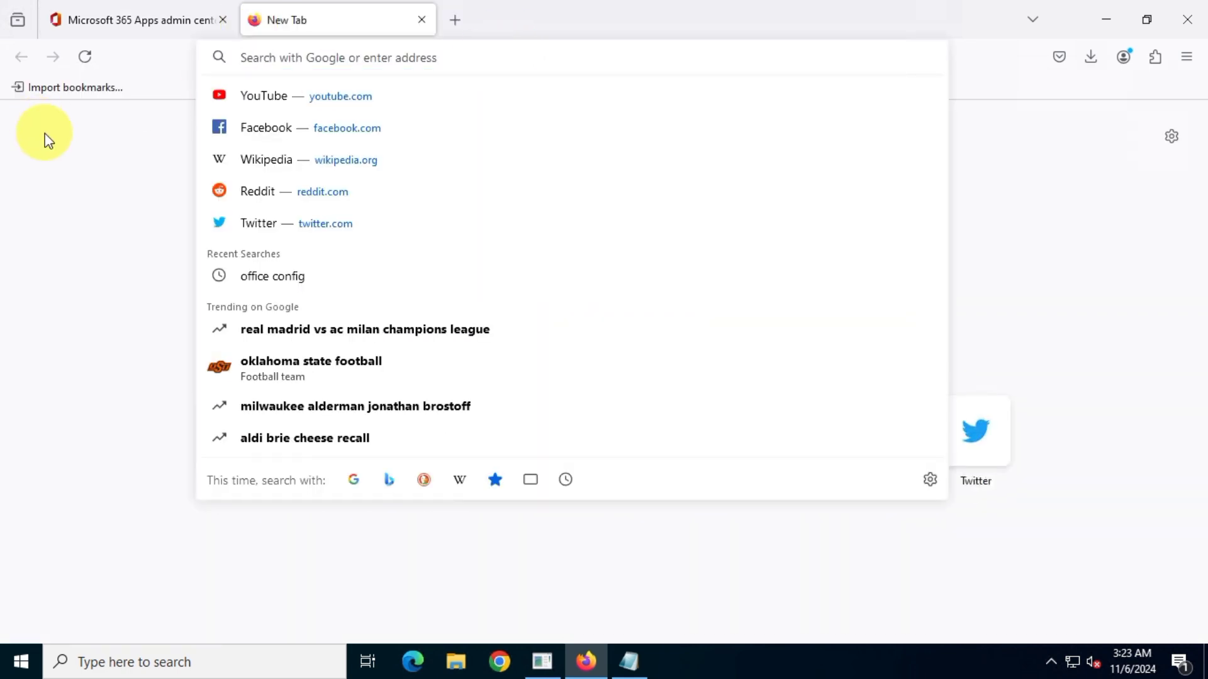
text(office deploy)
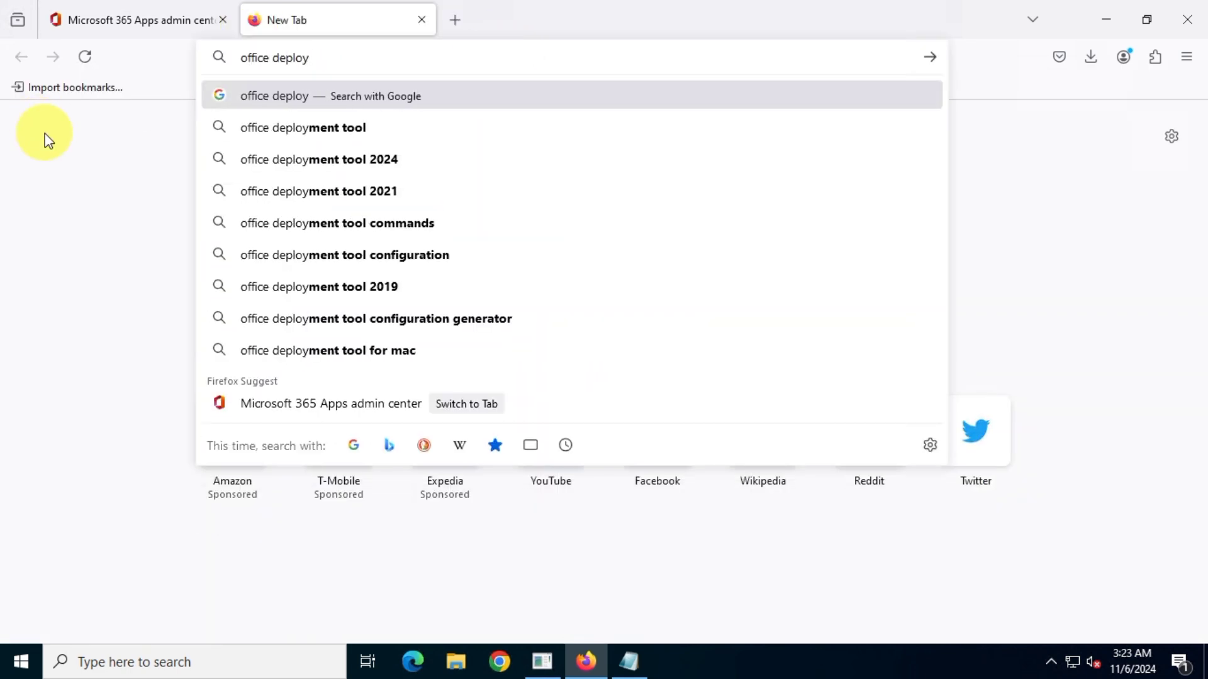
key(Down)
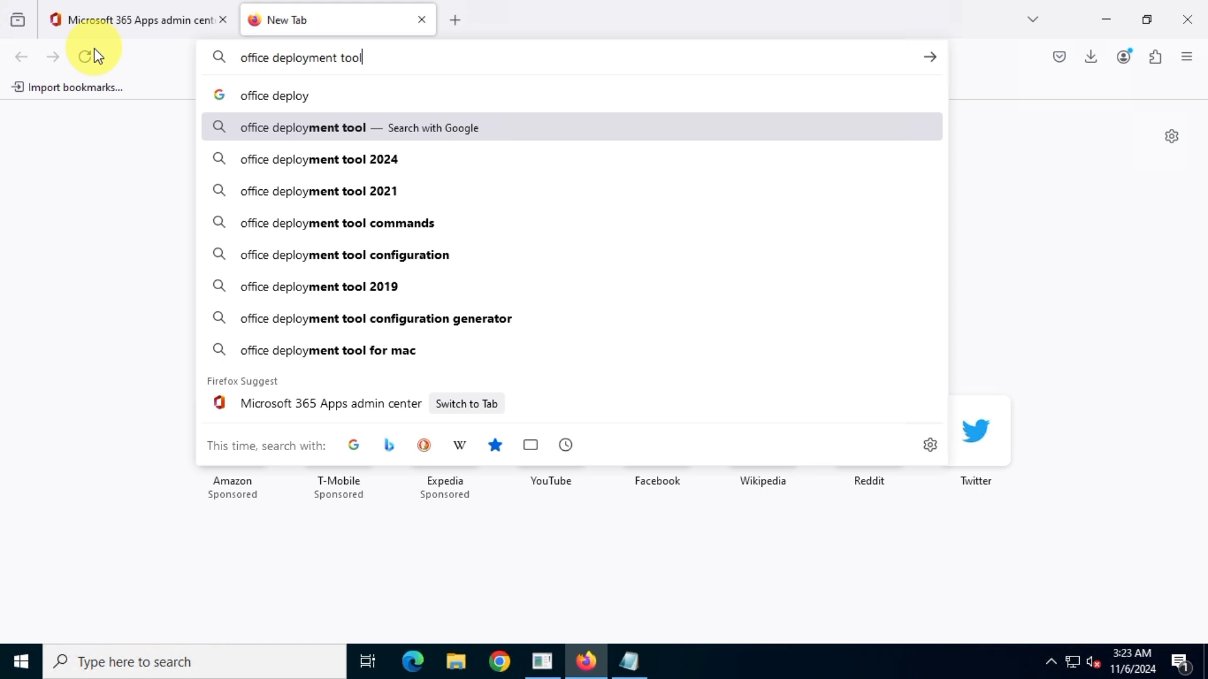
click(299, 50)
click(930, 57)
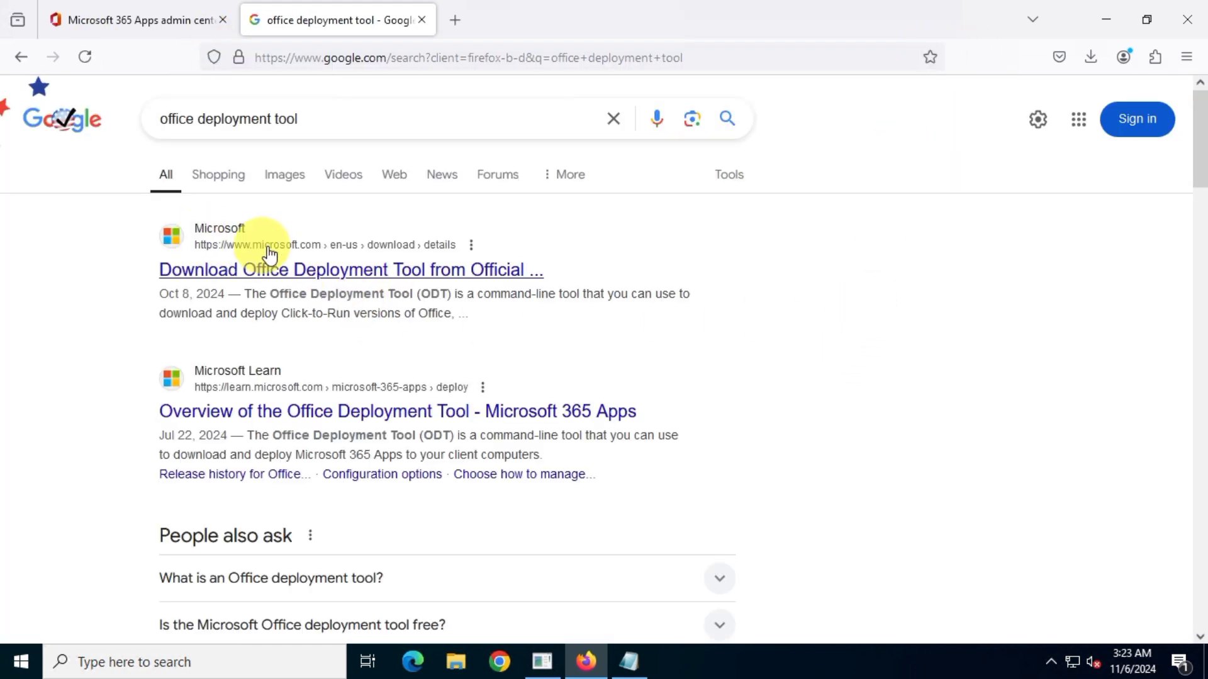
Open Microsoft's Office Deployment Tool download page and dismiss the Rewards offer.
click(478, 272)
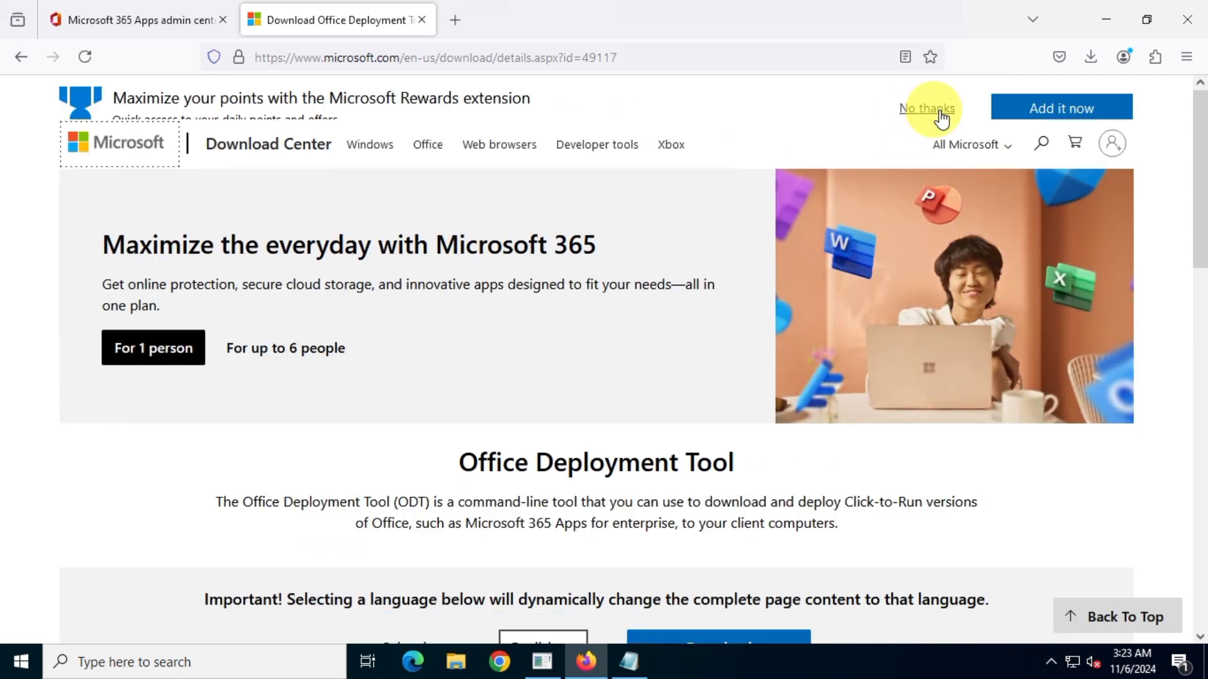
click(937, 114)
click(674, 55)
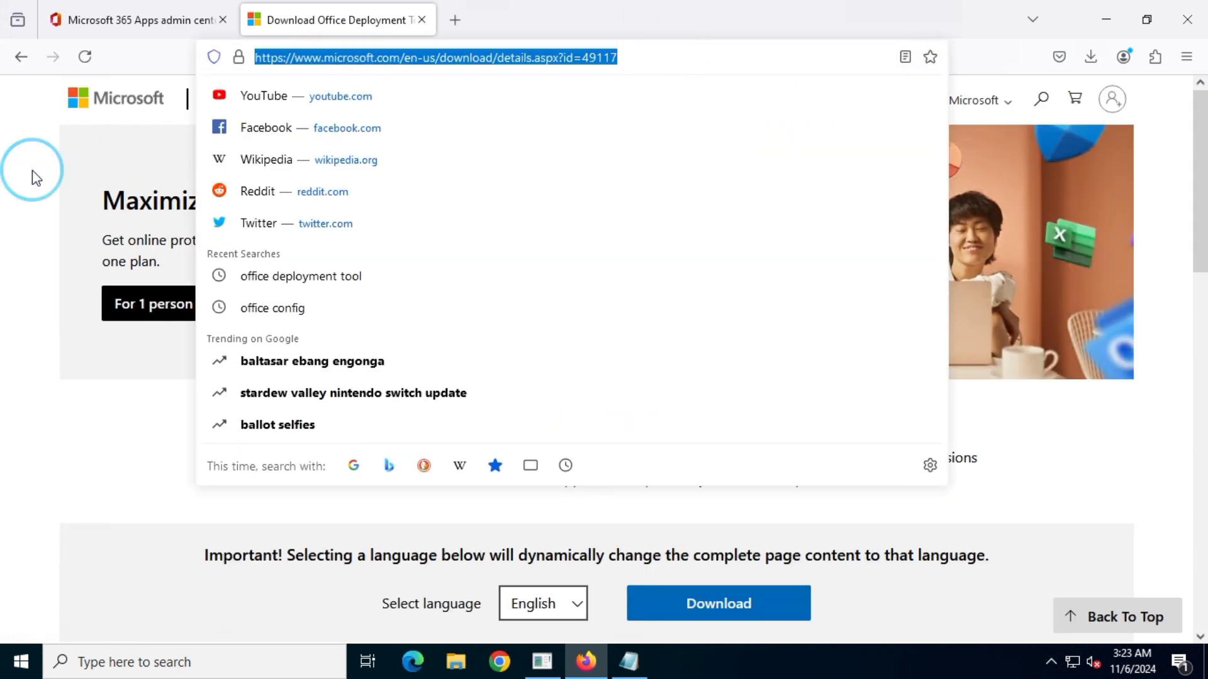
click(124, 157)
Download officedeploymenttool_18129-20030.exe and show it in the Downloads folder.
scroll(763, 458, down, 3)
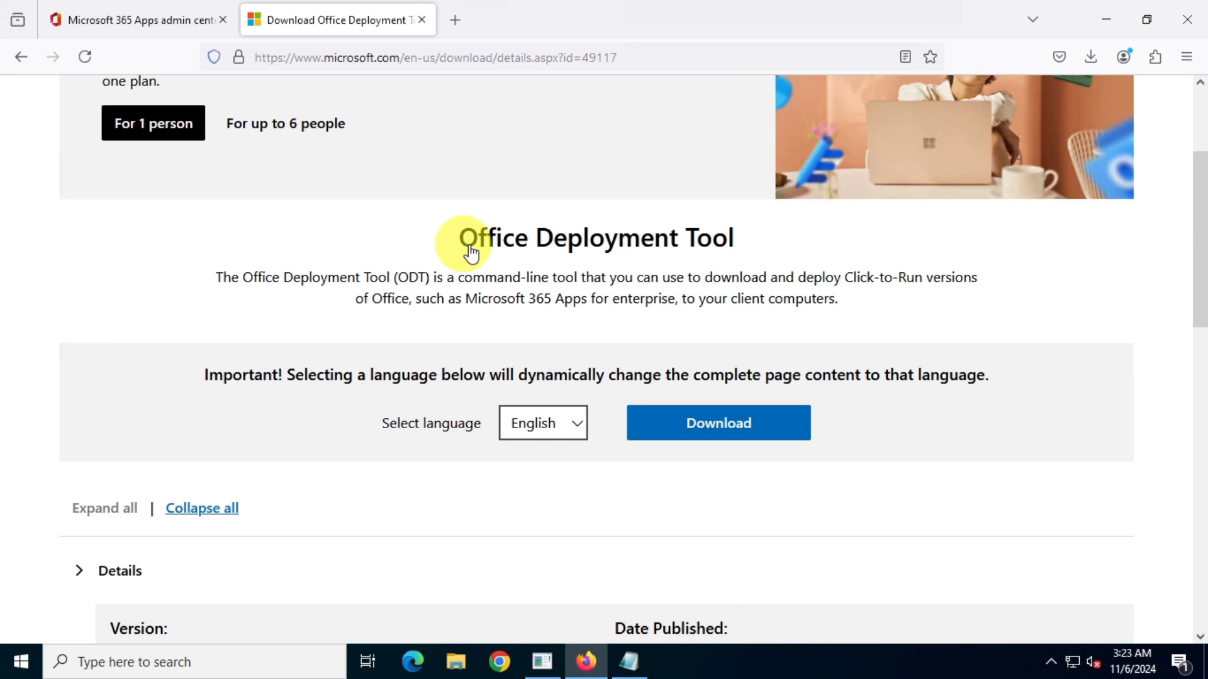
triple_click(734, 238)
click(912, 302)
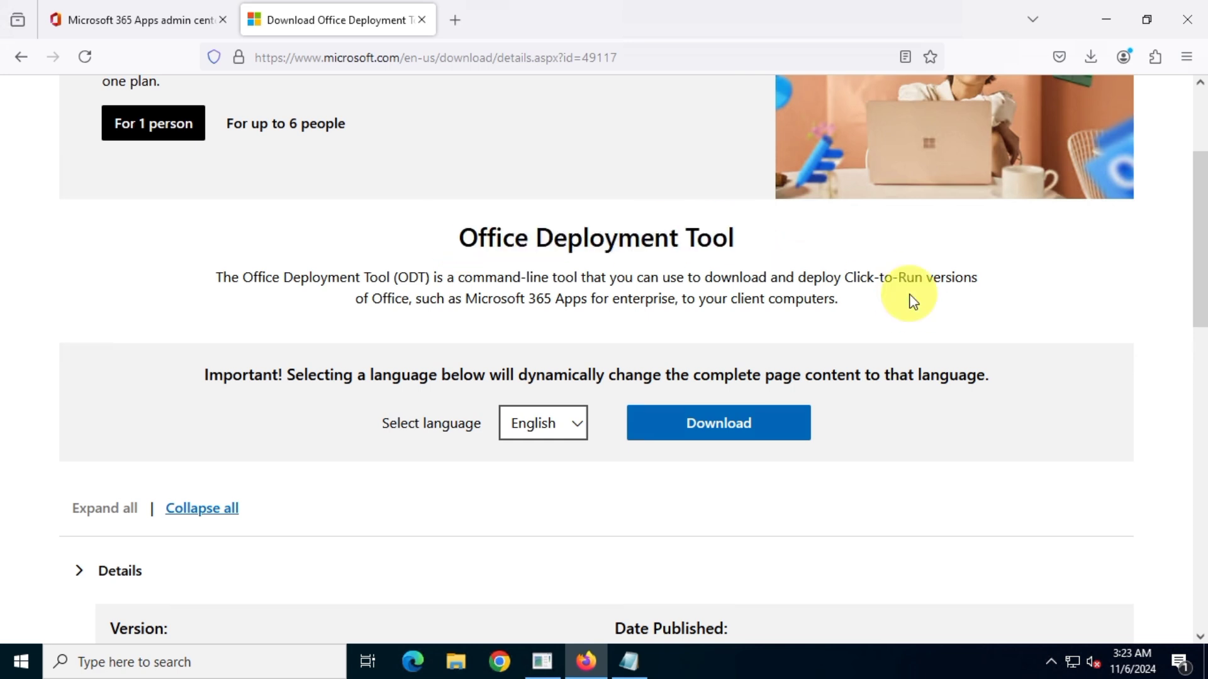
triple_click(431, 427)
click(778, 423)
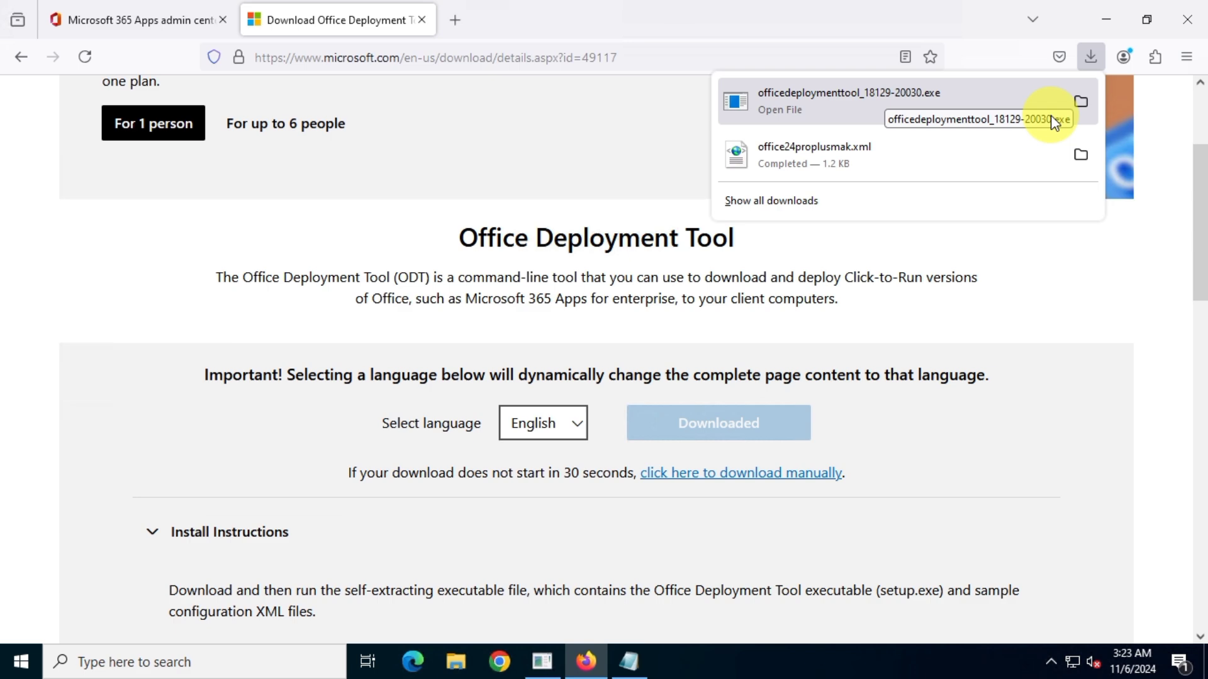
click(1074, 104)
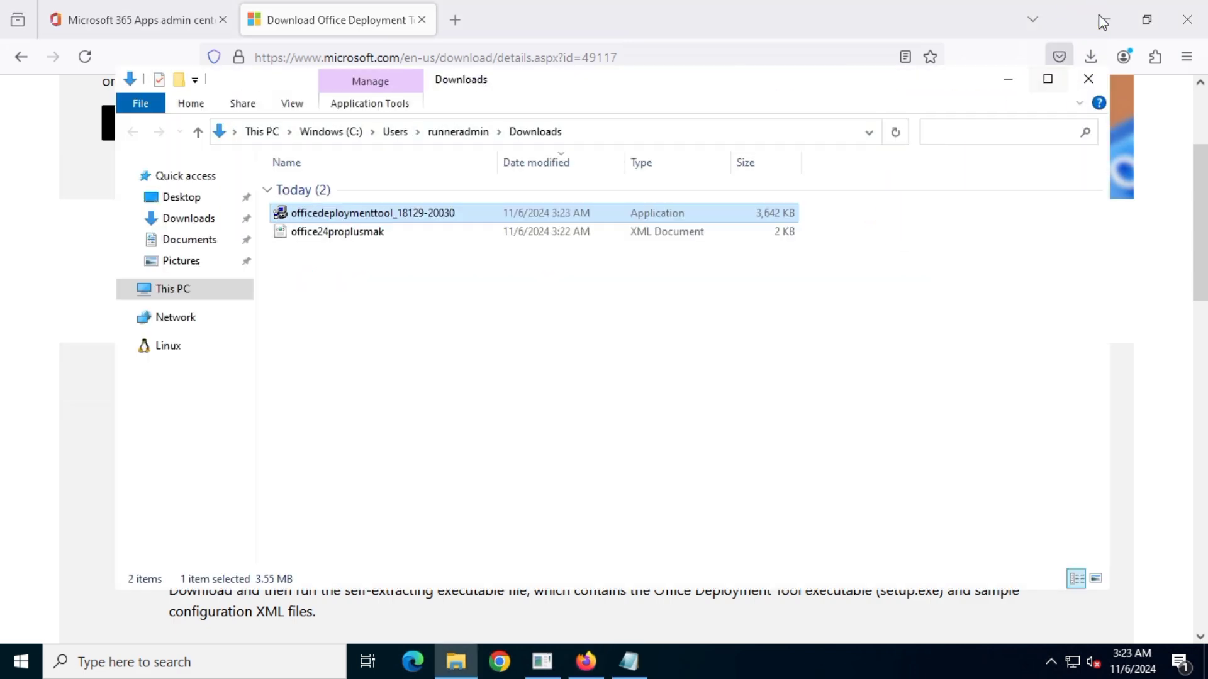
Create a New folder on the desktop.
click(1100, 19)
click(1099, 14)
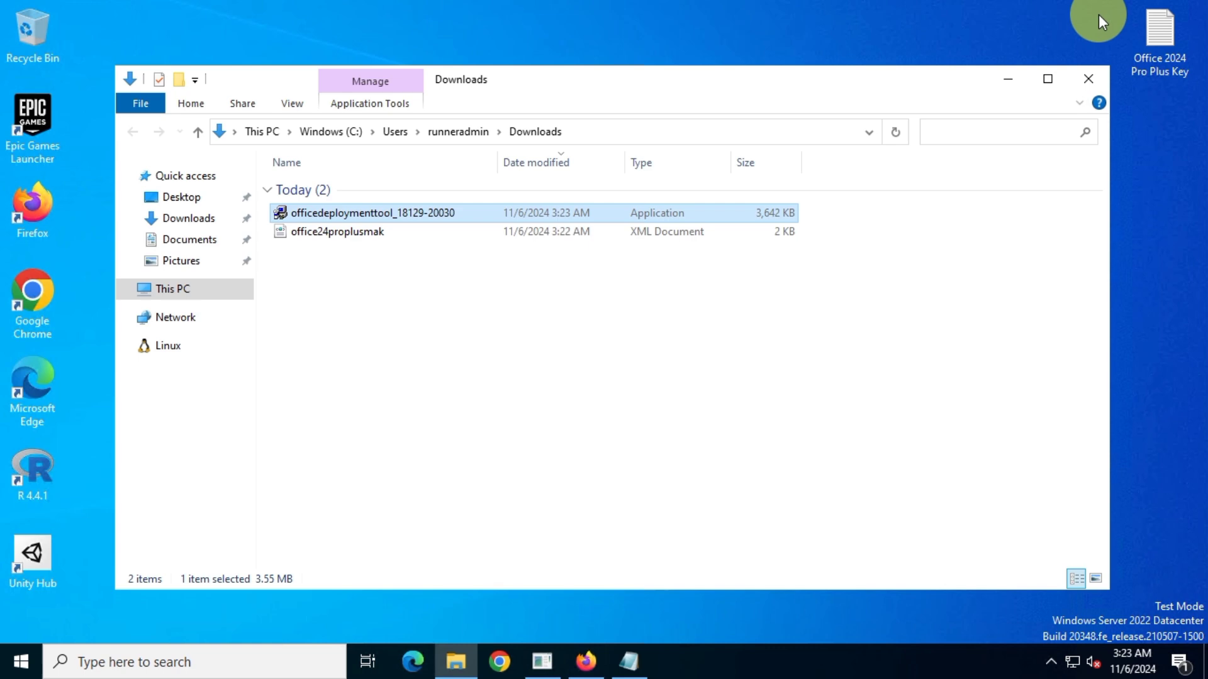
drag(324, 294, 396, 207)
click(534, 378)
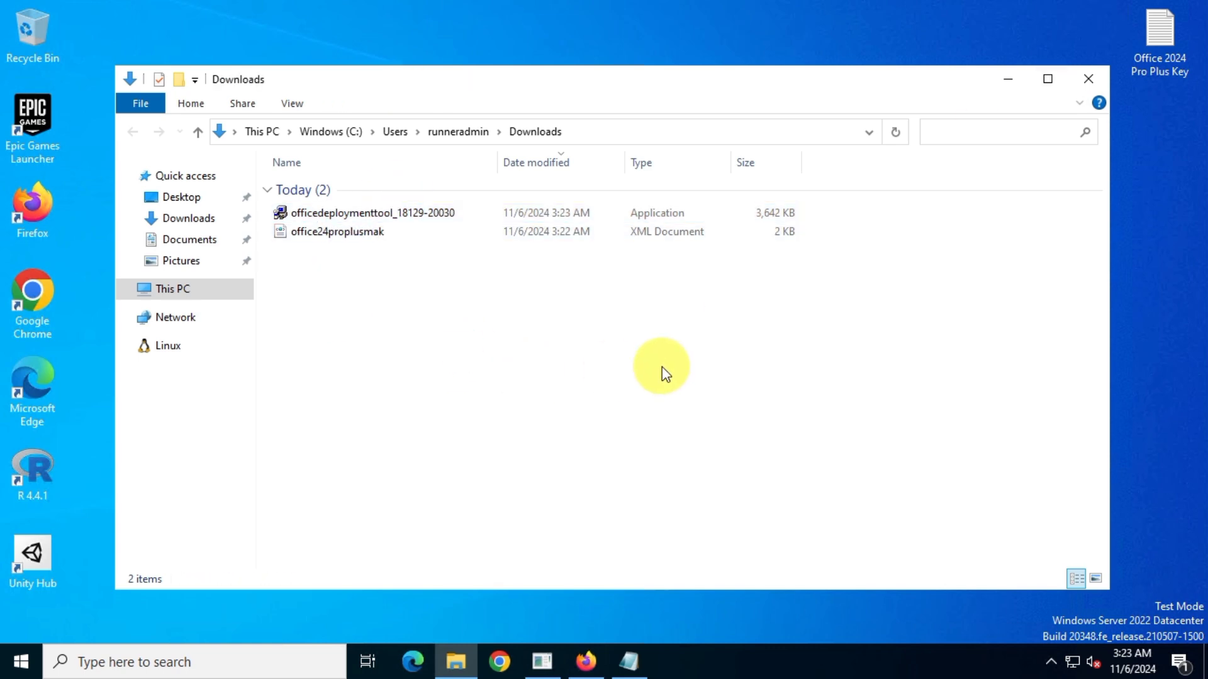
right_click(1172, 221)
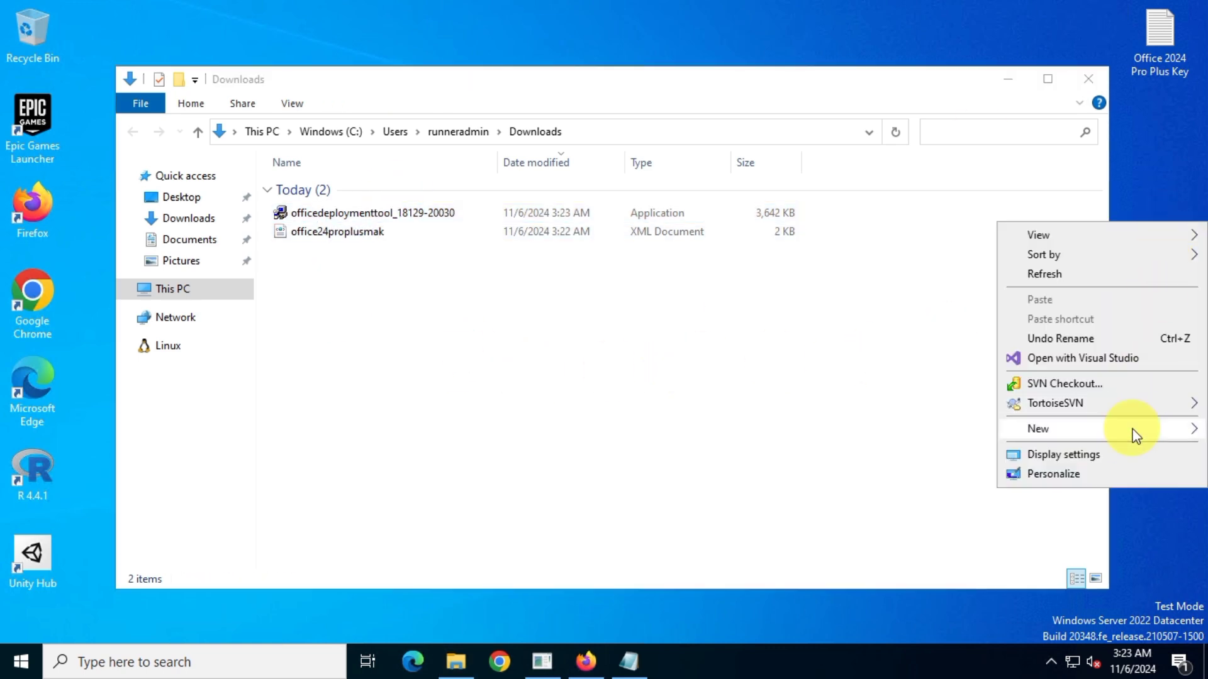
mouse_move(1126, 429)
click(892, 432)
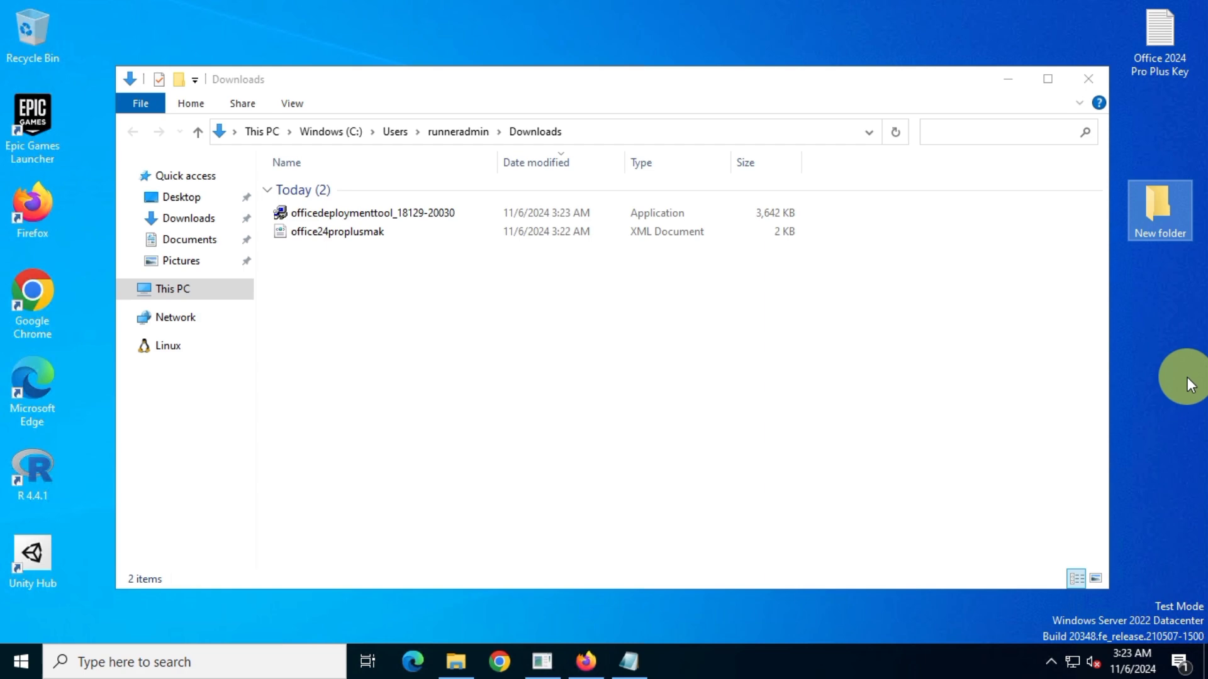
drag(378, 280, 427, 205)
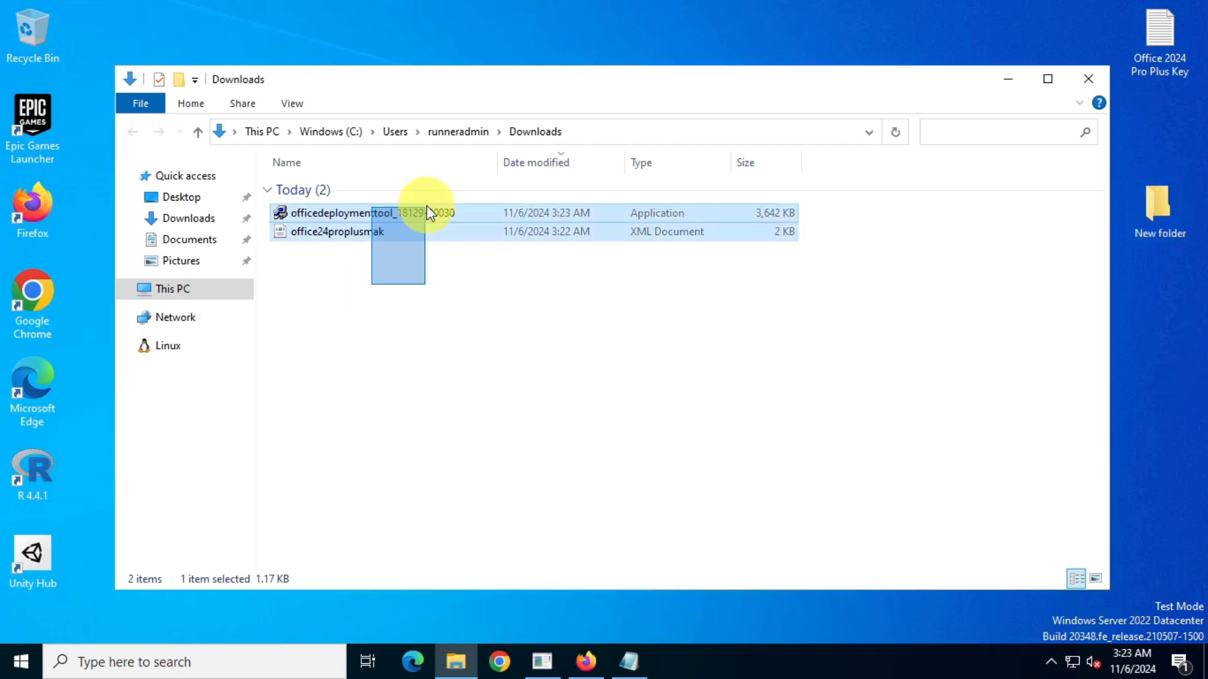
right_click(485, 225)
click(631, 380)
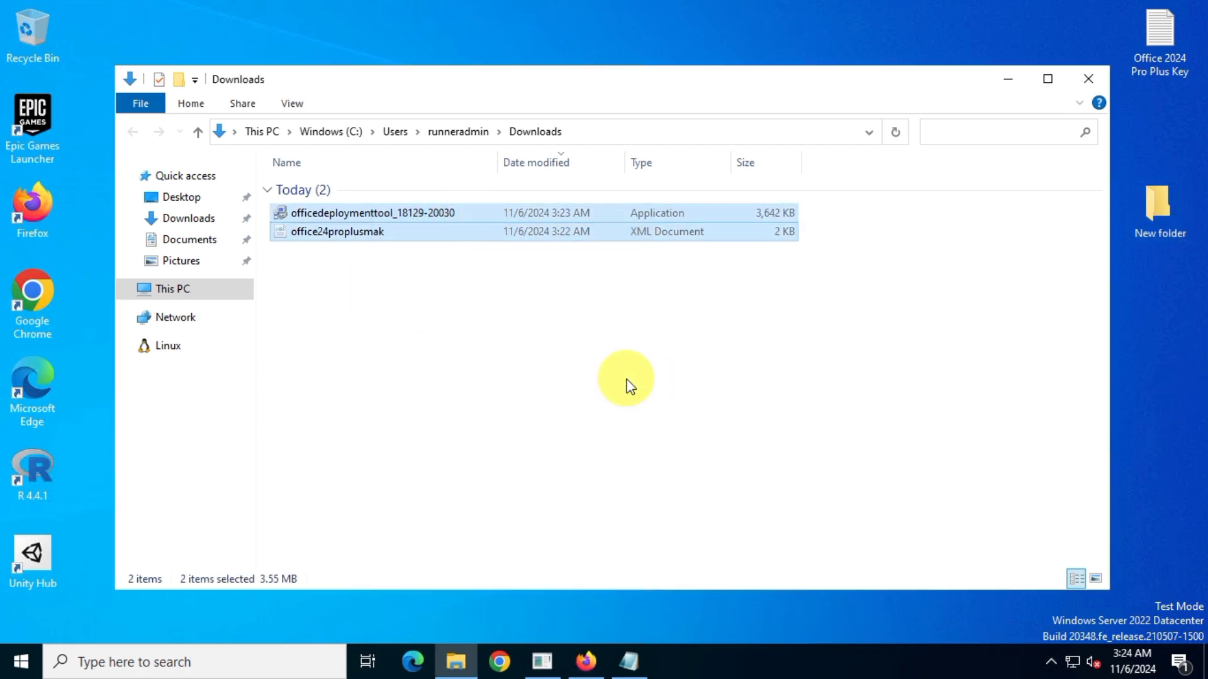
click(1089, 79)
double_click(1153, 214)
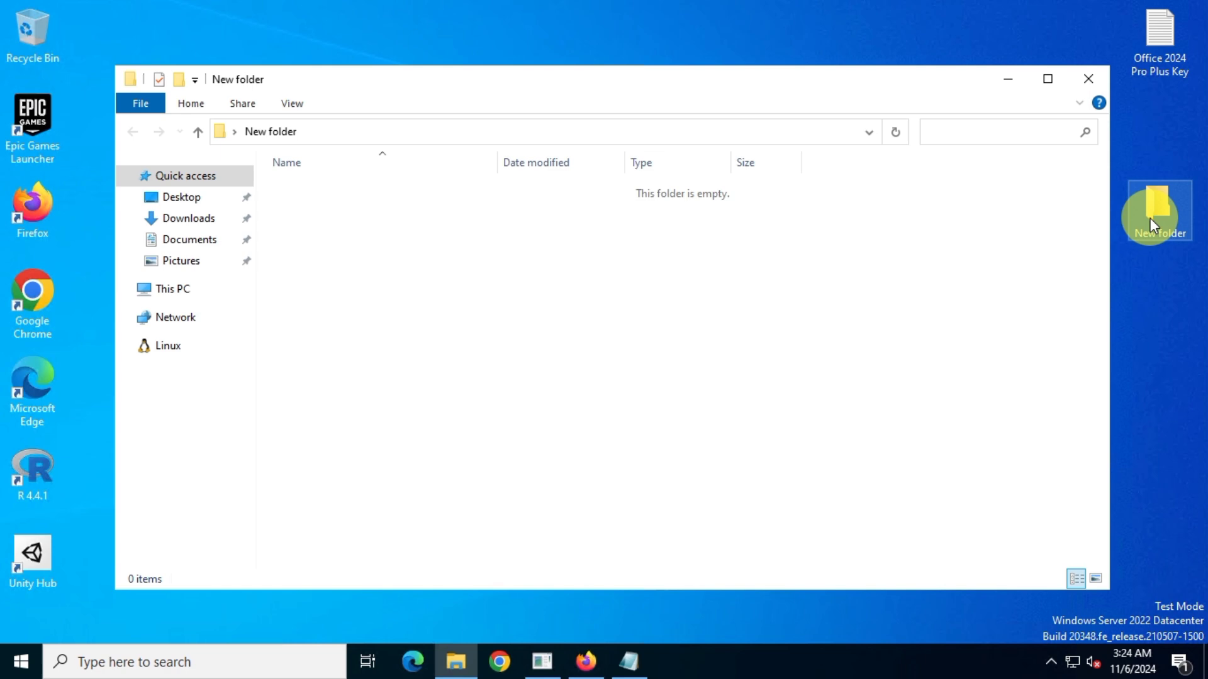
right_click(726, 248)
click(874, 368)
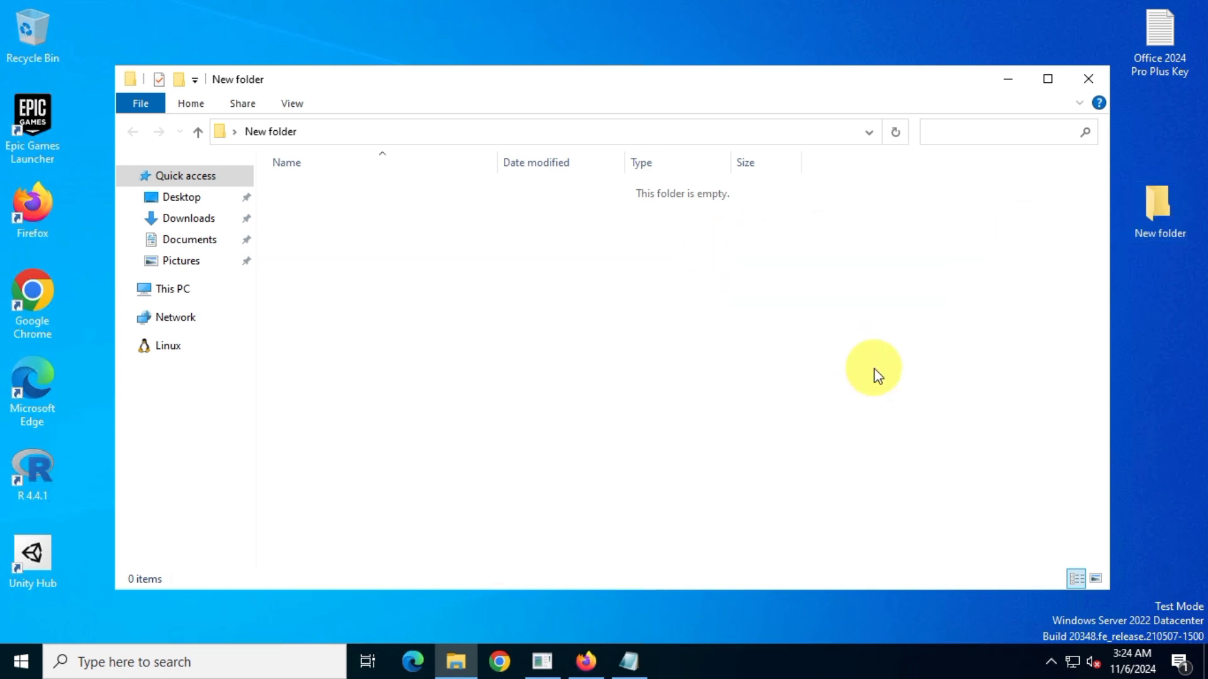
click(874, 368)
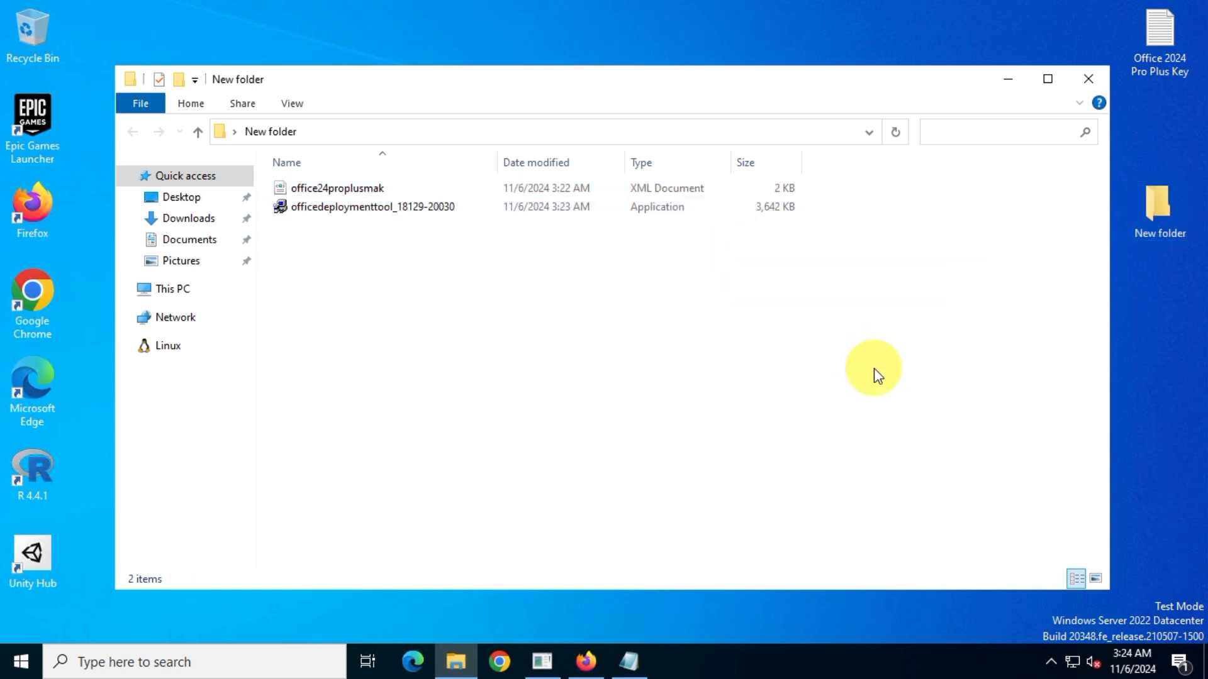
click(384, 190)
click(444, 209)
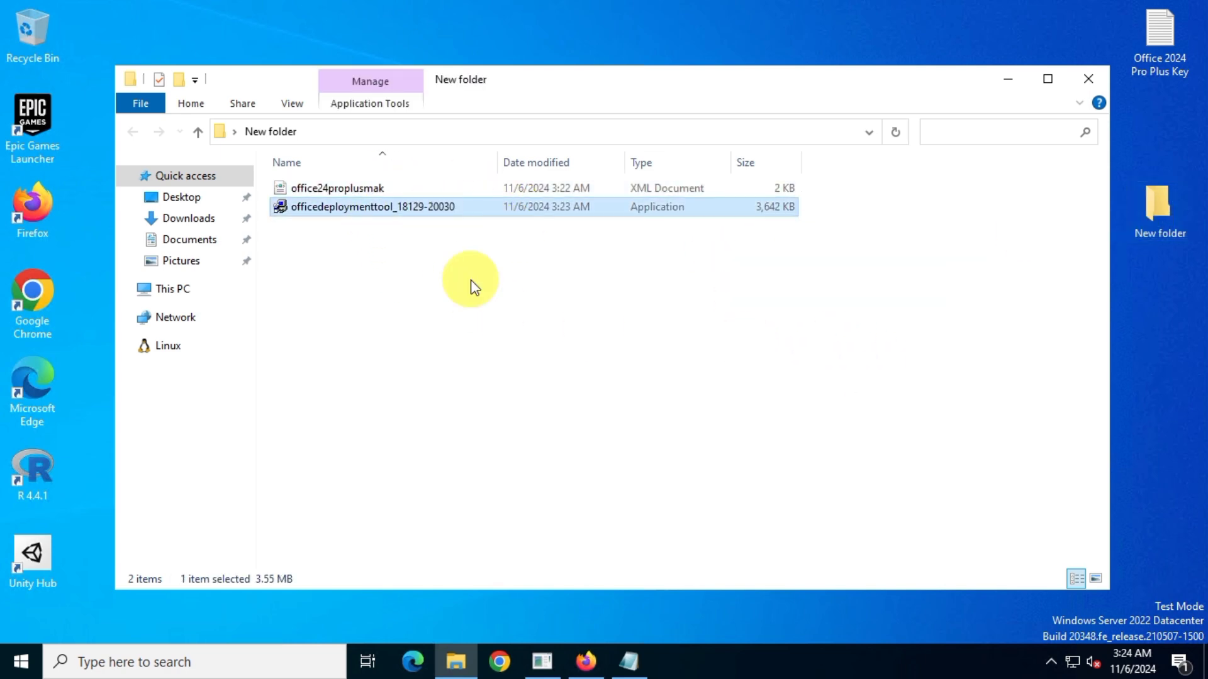
right_click(463, 205)
click(687, 277)
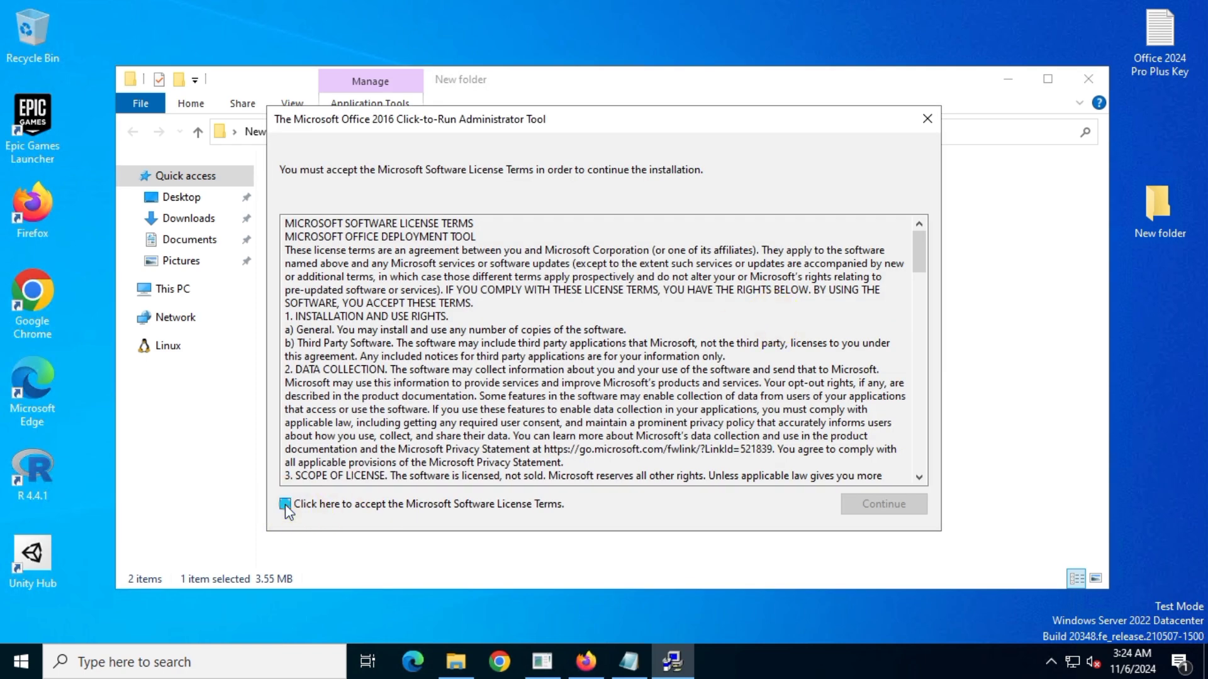
click(285, 506)
click(905, 506)
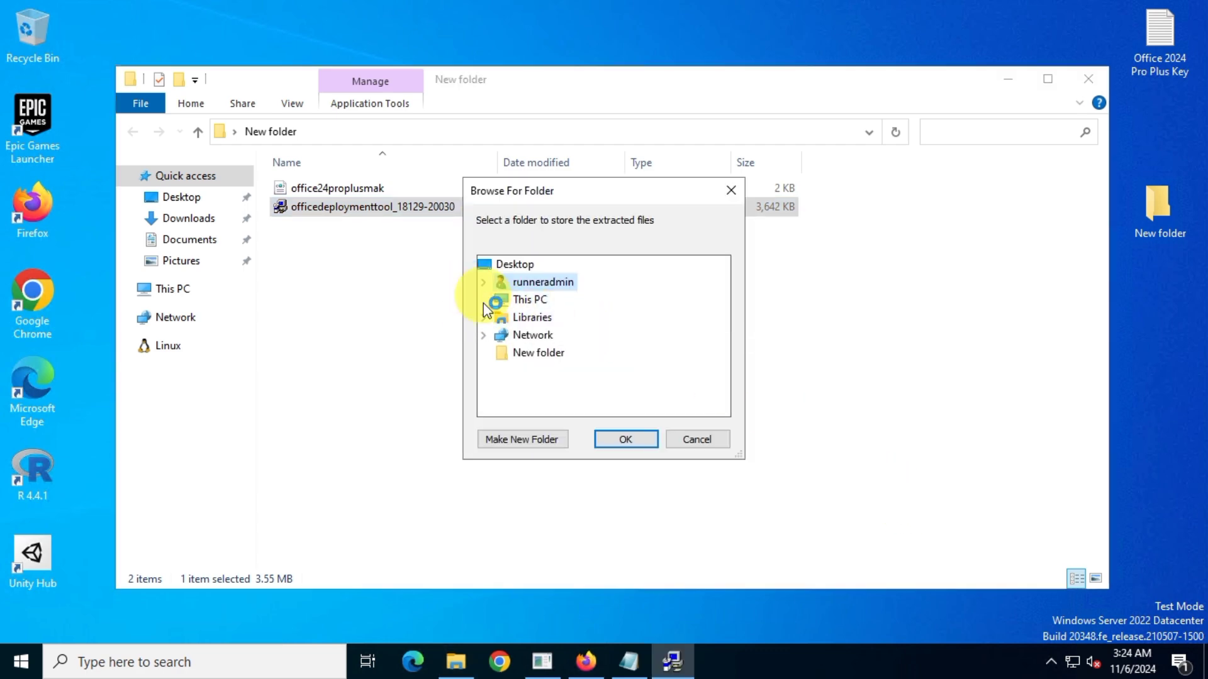
Extract the deployment files into Desktop\New folder and dismiss the success message.
click(484, 301)
click(539, 300)
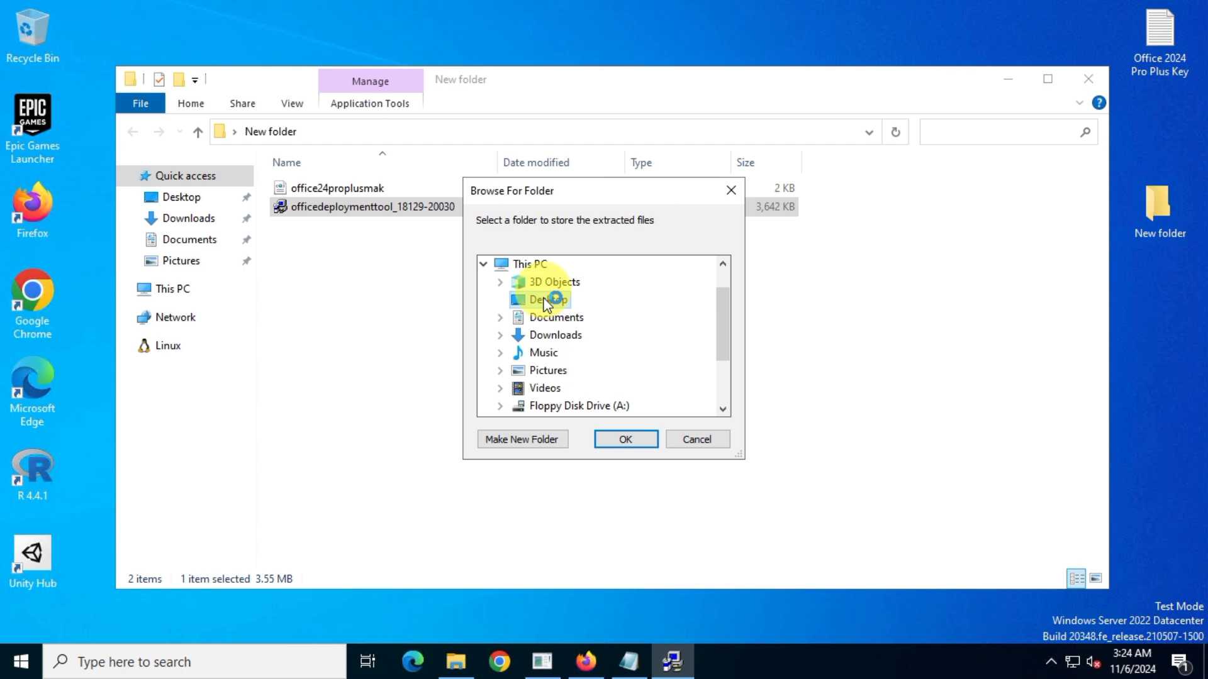
click(566, 353)
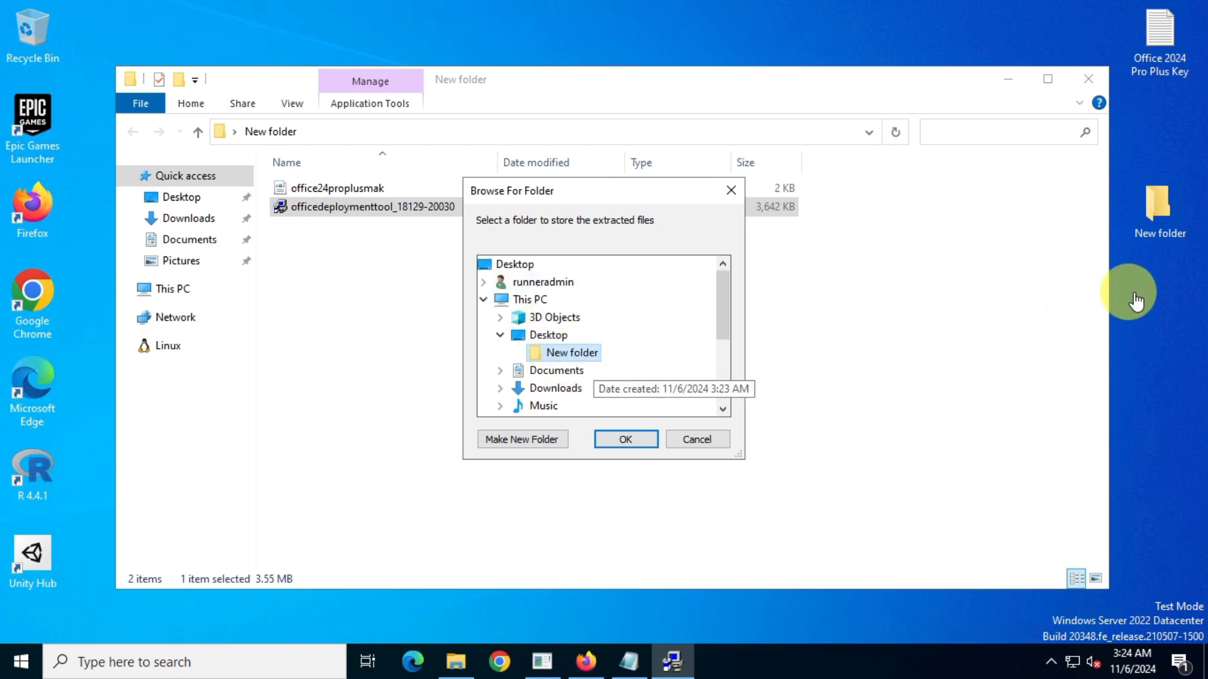
click(650, 438)
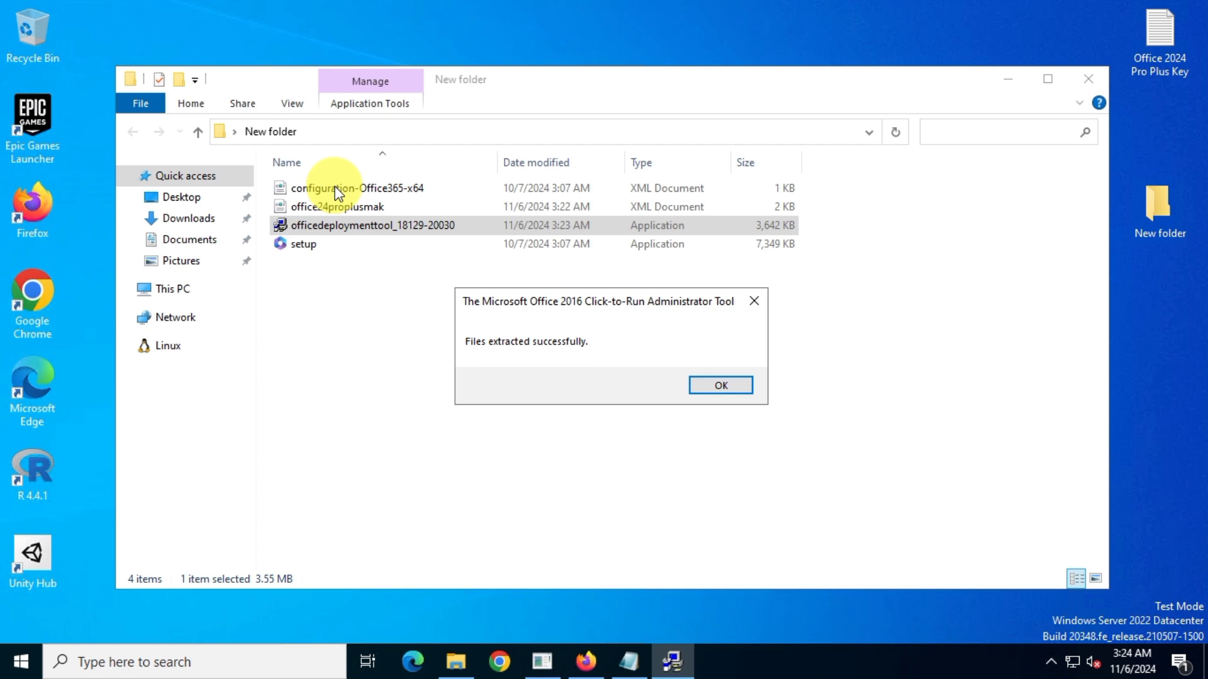
click(721, 385)
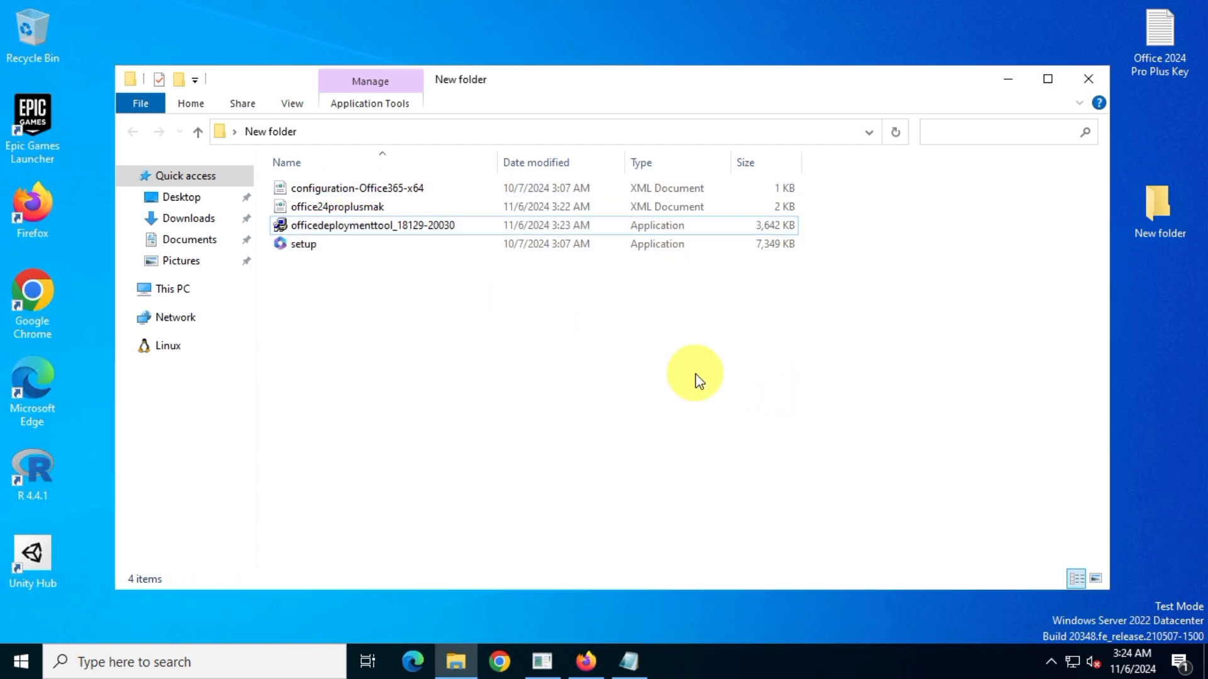
Turn on file name extensions and delete the sample configuration XML and tool package, keeping office24proplusmak.xml and setup.exe.
click(293, 103)
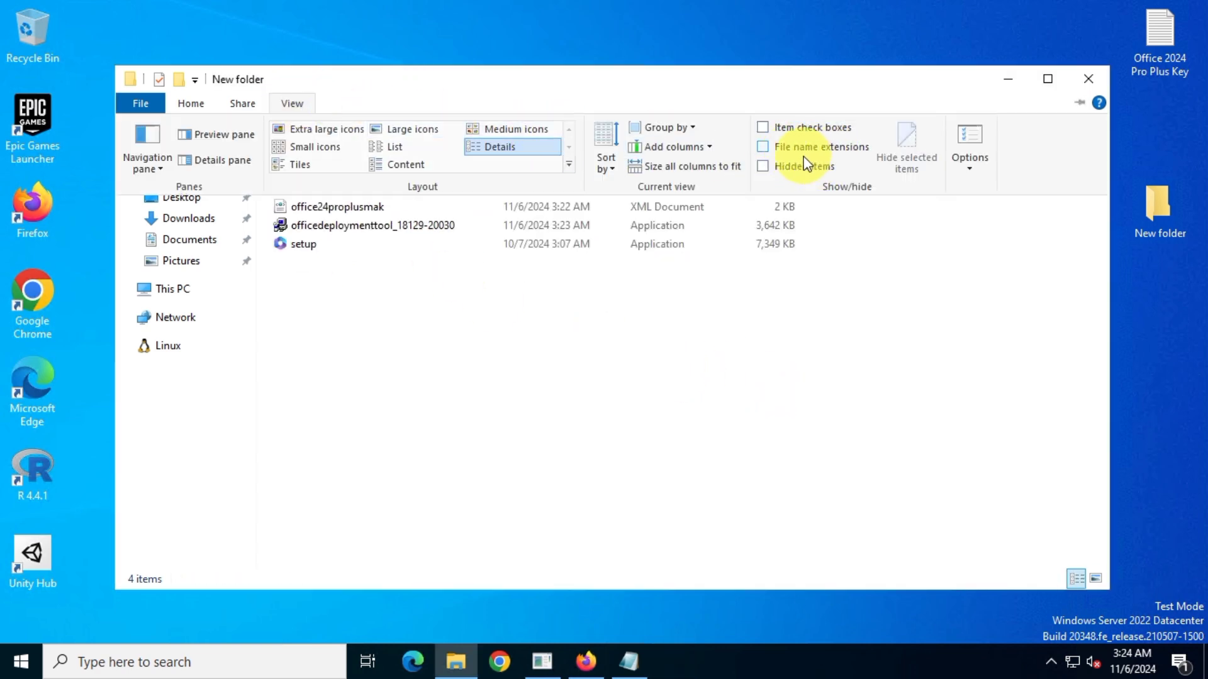
click(762, 147)
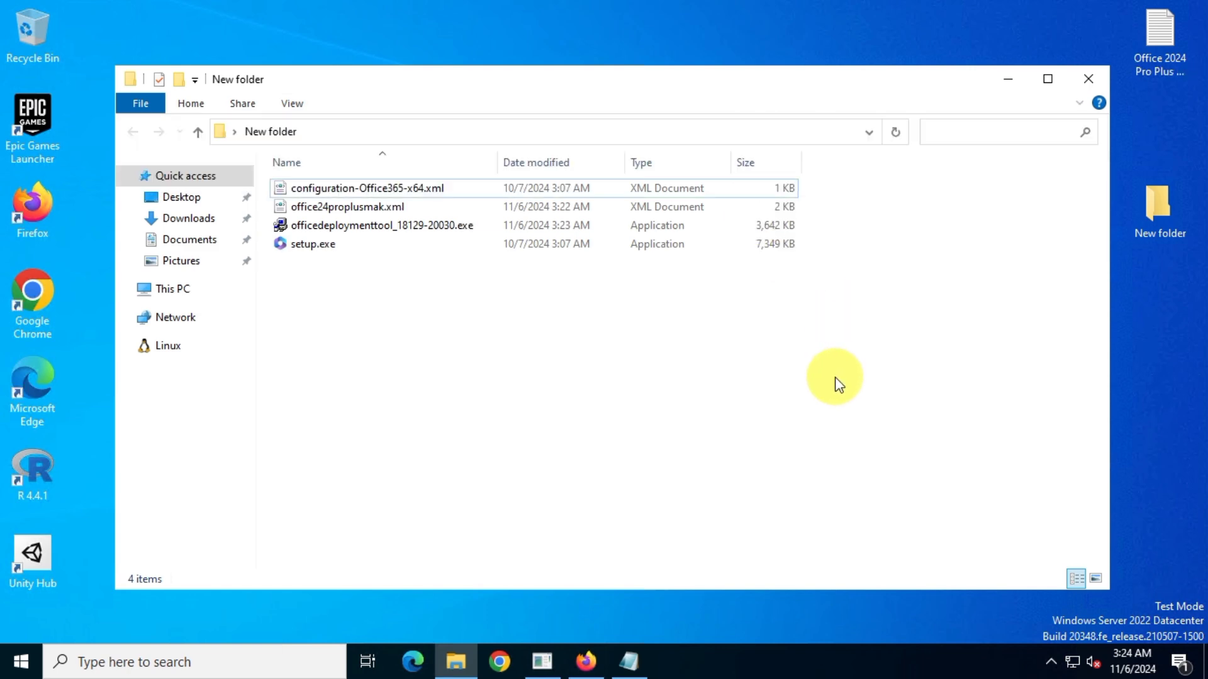
click(390, 227)
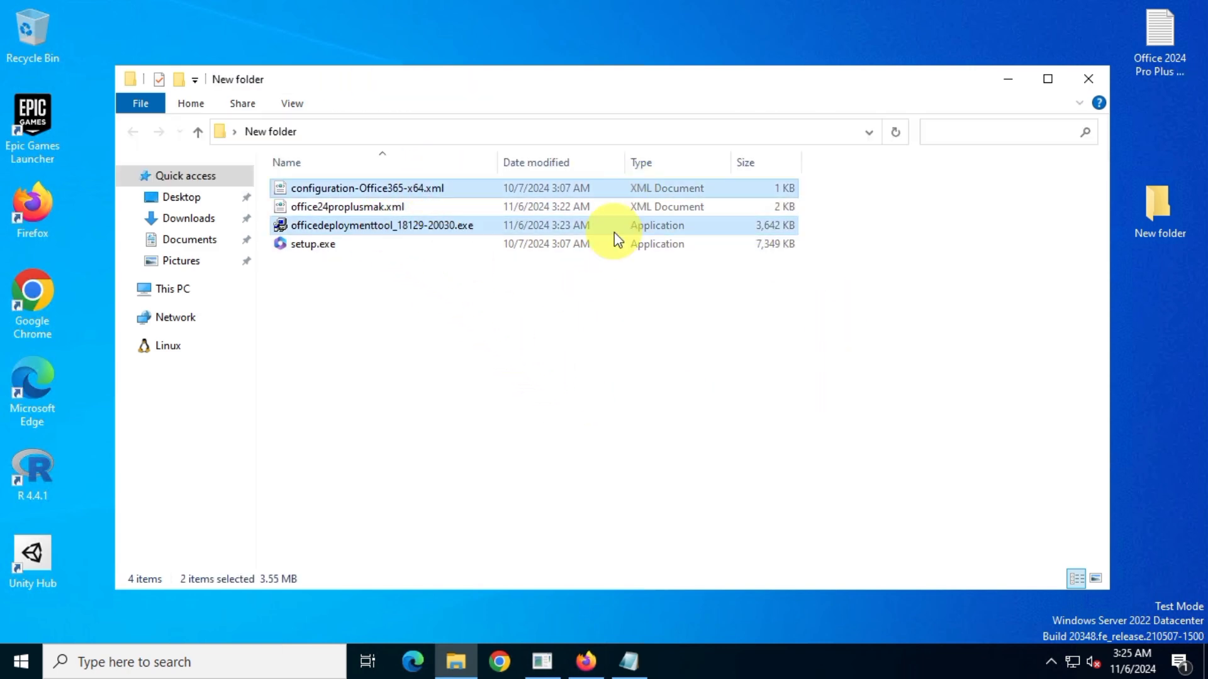
right_click(623, 187)
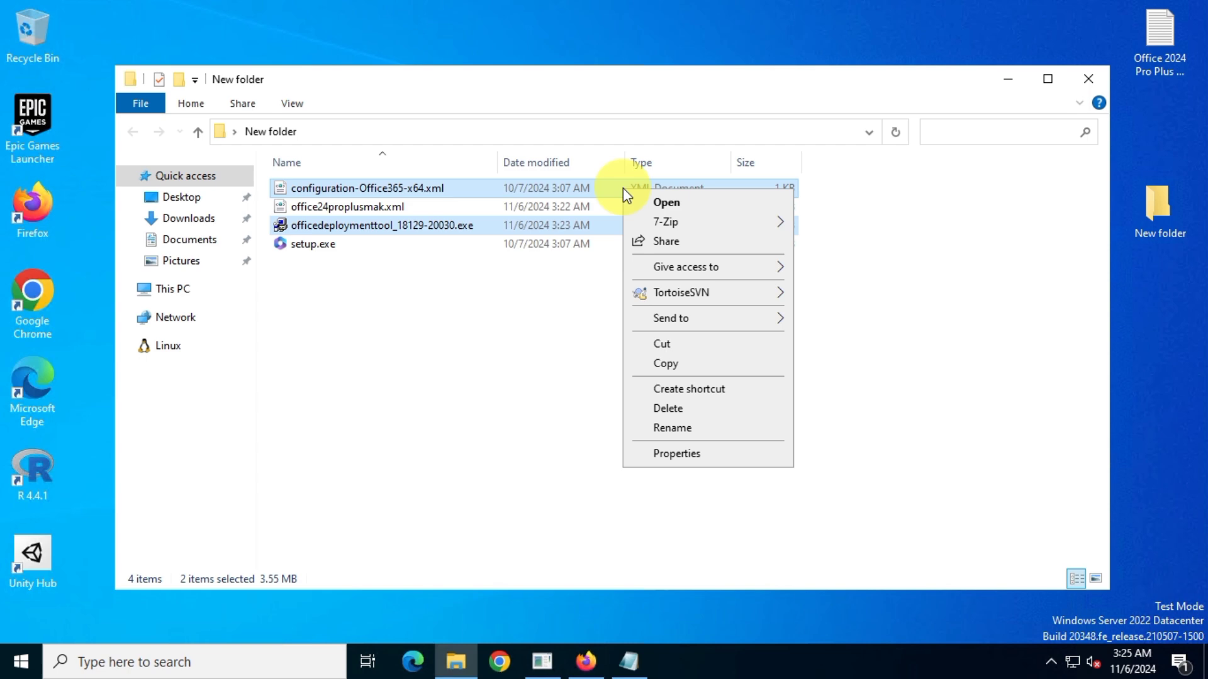
click(753, 409)
mouse_move(319, 213)
mouse_down()
mouse_move(339, 178)
mouse_move(320, 213)
mouse_up()
drag(305, 276, 356, 183)
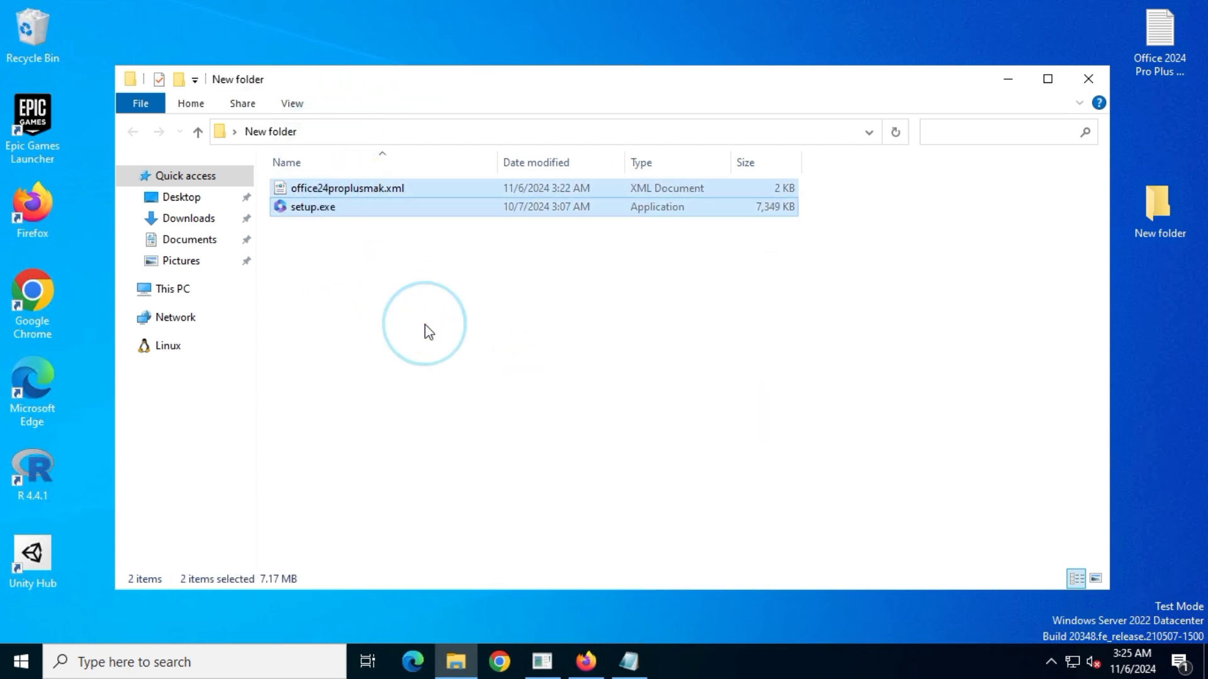
click(423, 329)
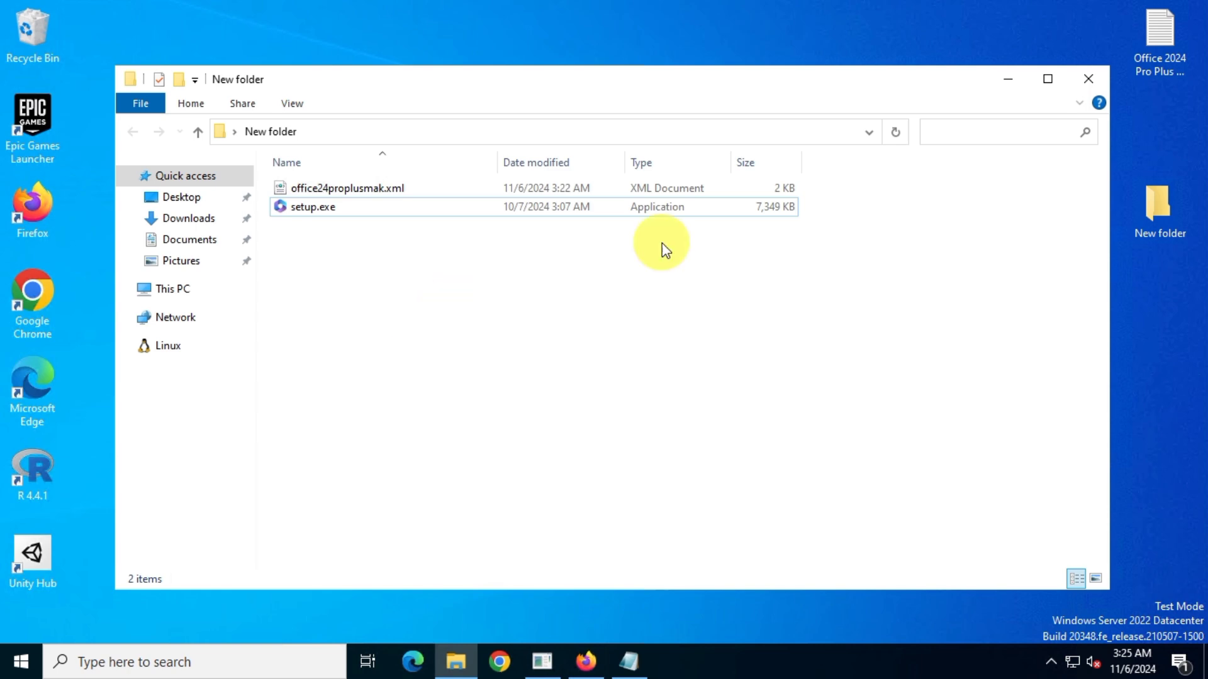
click(1008, 78)
Search Google for 'office install command' in a new Firefox tab.
click(586, 661)
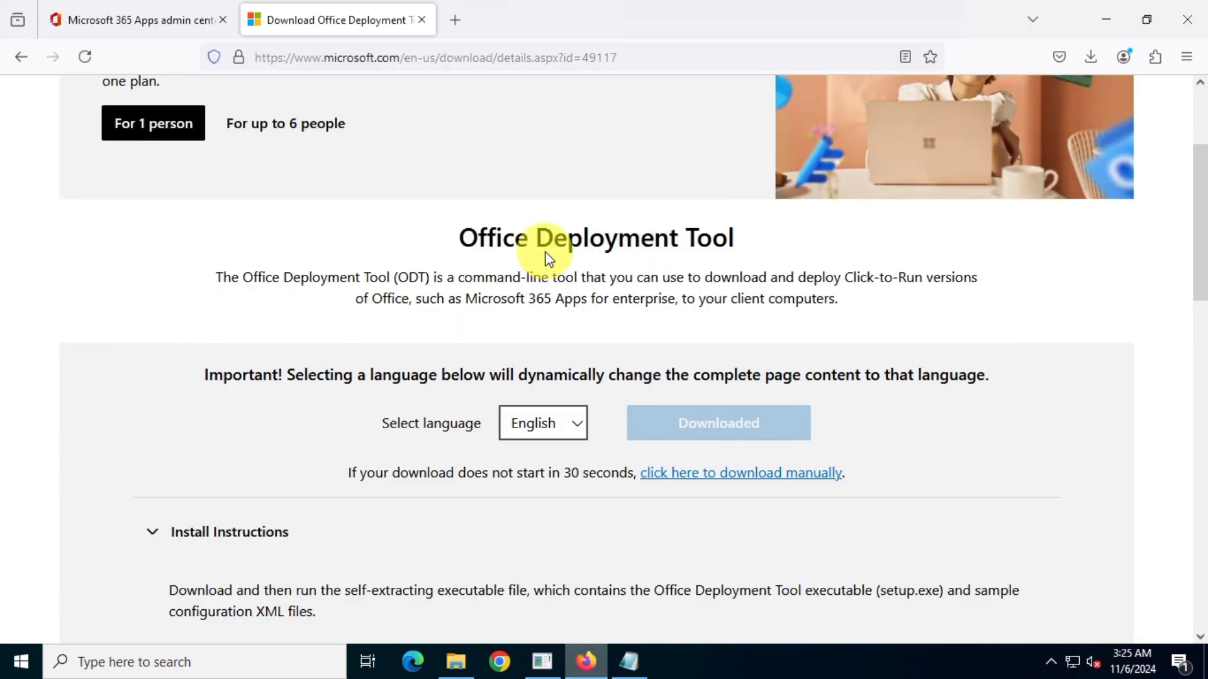
click(456, 21)
text(o)
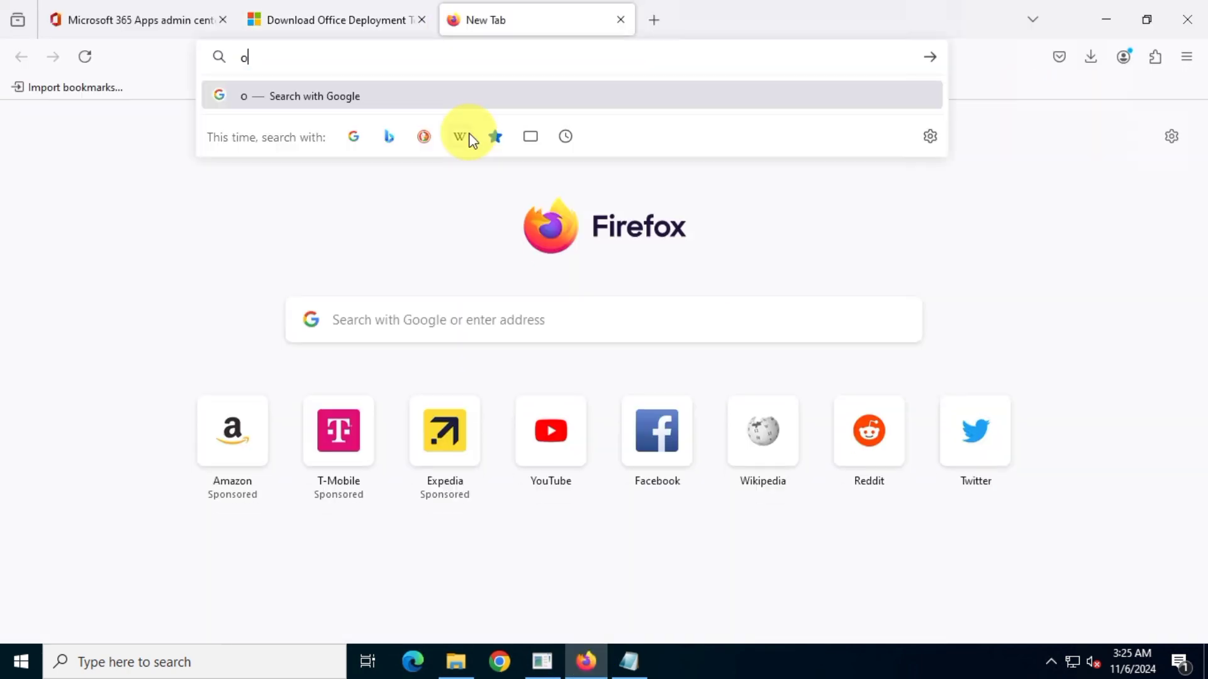
text(ffice install command)
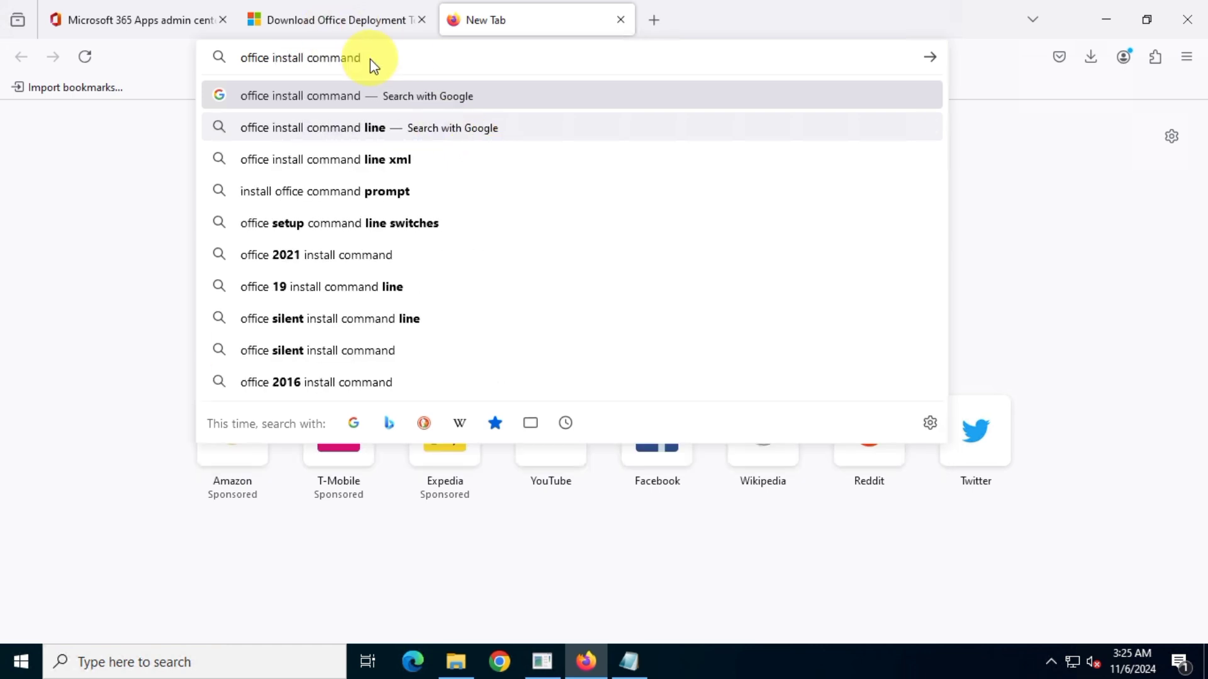
drag(217, 57, 364, 58)
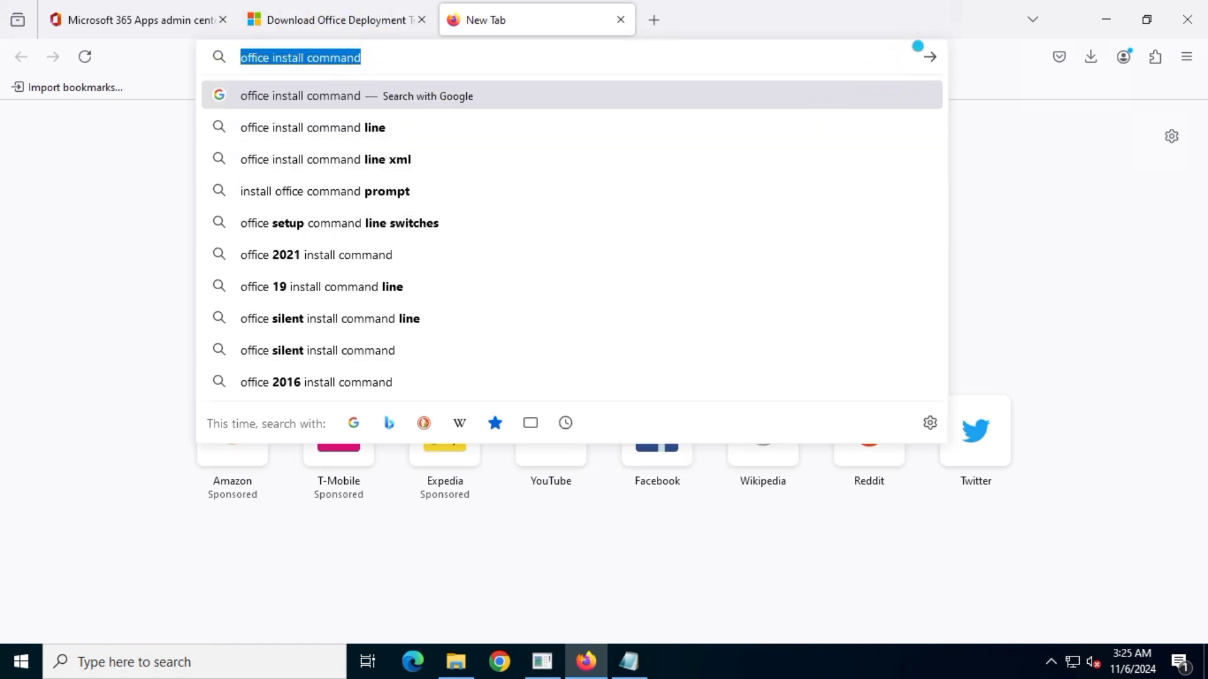
click(928, 56)
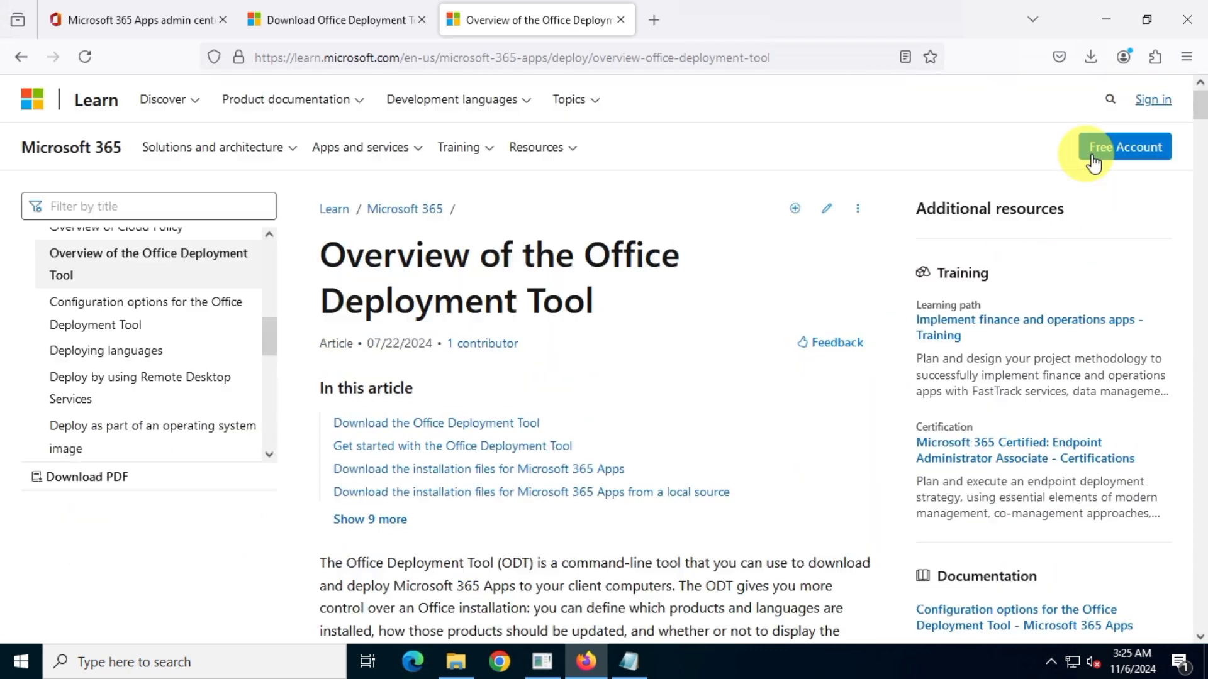
Find Step 2 in the article and copy the command setup.exe /configure installconfig.xml.
drag(323, 248, 610, 314)
click(701, 340)
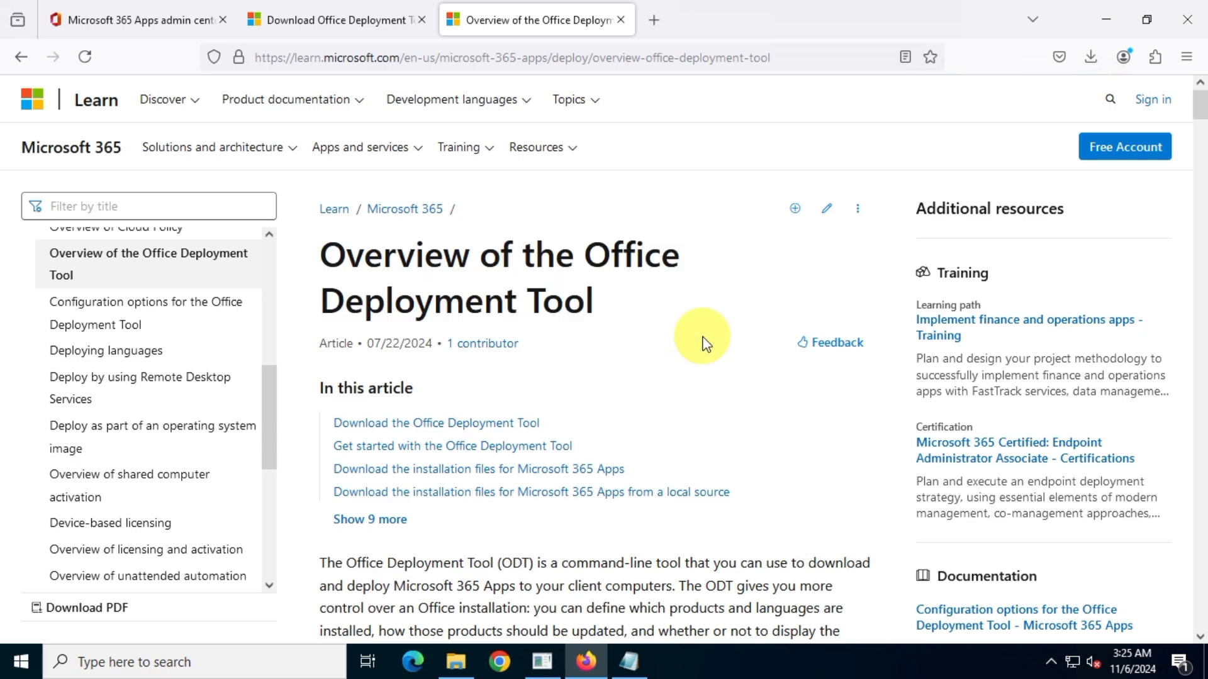
scroll(854, 311, down, 15)
scroll(854, 311, down, 10)
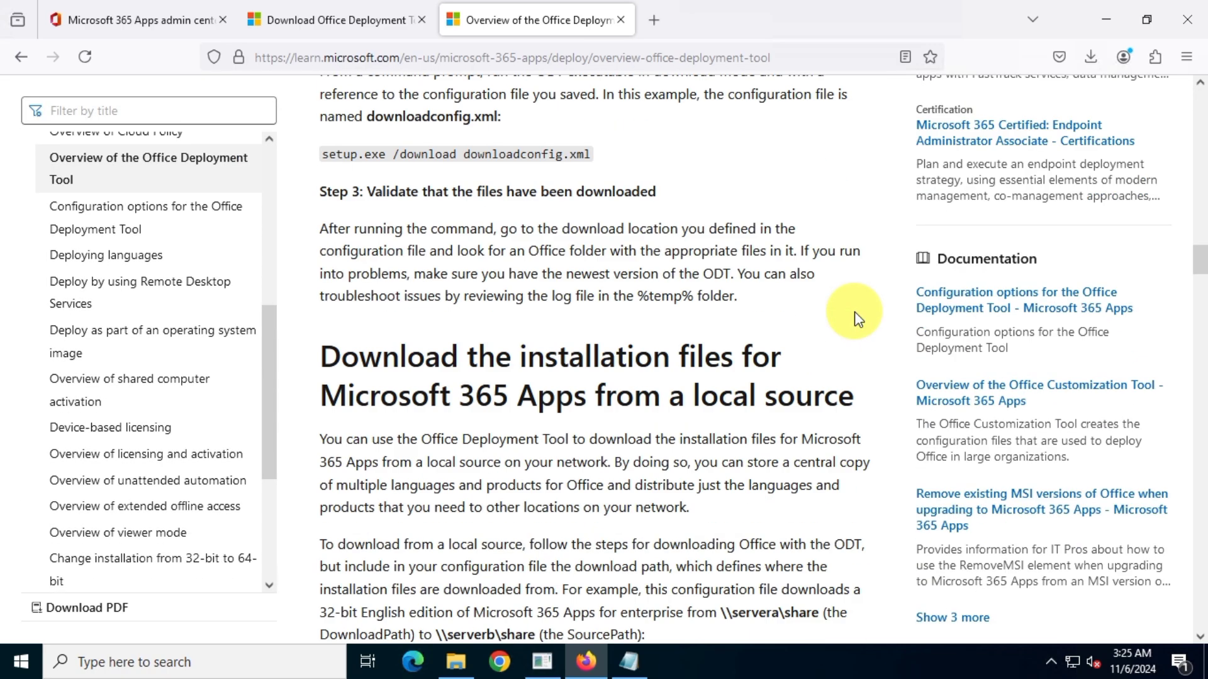
scroll(854, 312, down, 5)
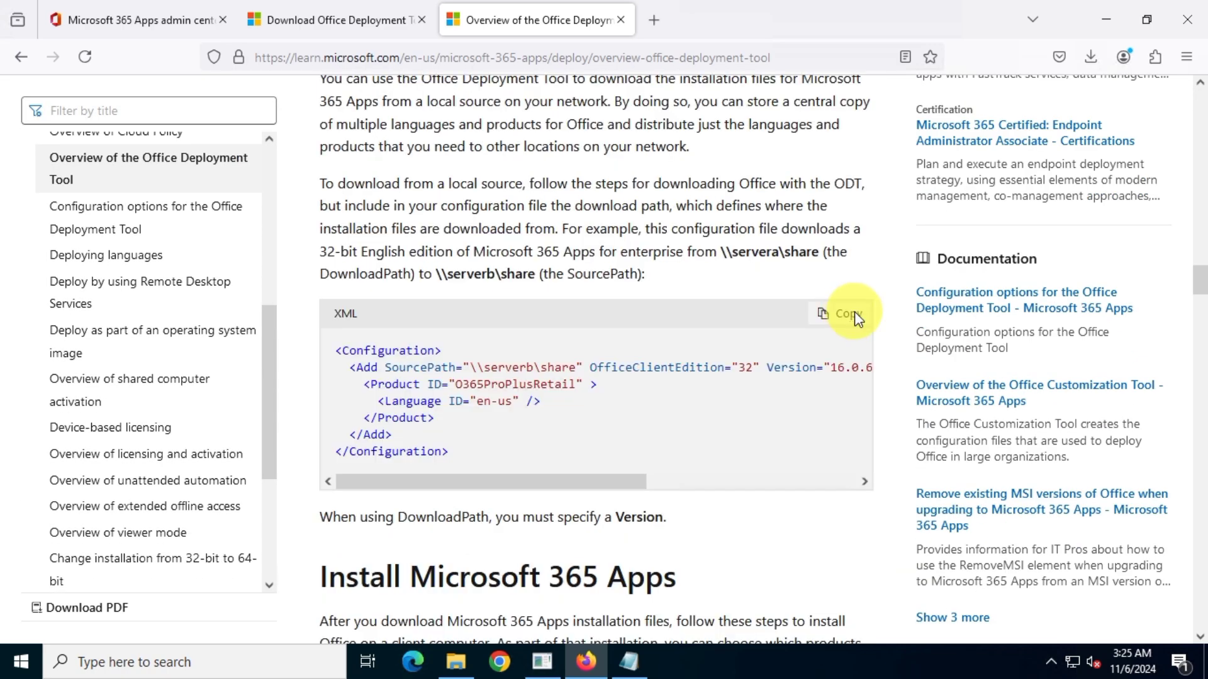
scroll(854, 311, down, 3)
drag(315, 396, 783, 378)
scroll(783, 379, down, 10)
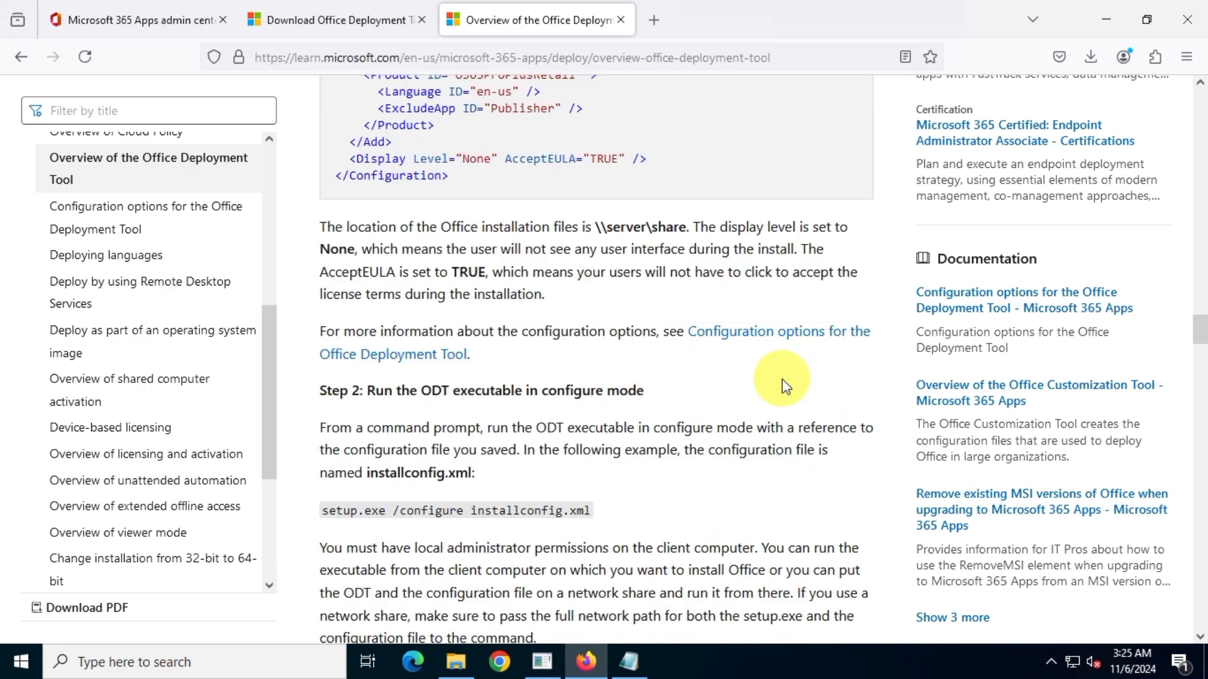
scroll(783, 378, down, 3)
drag(322, 331, 627, 337)
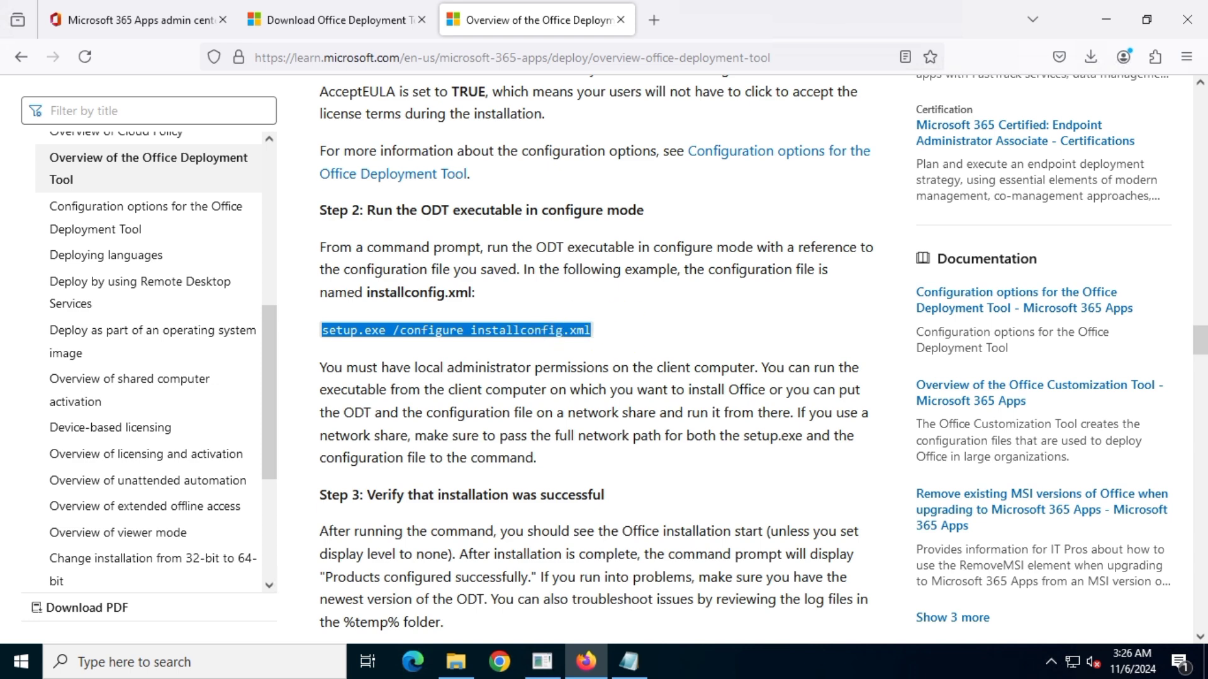
right_click(625, 331)
click(648, 348)
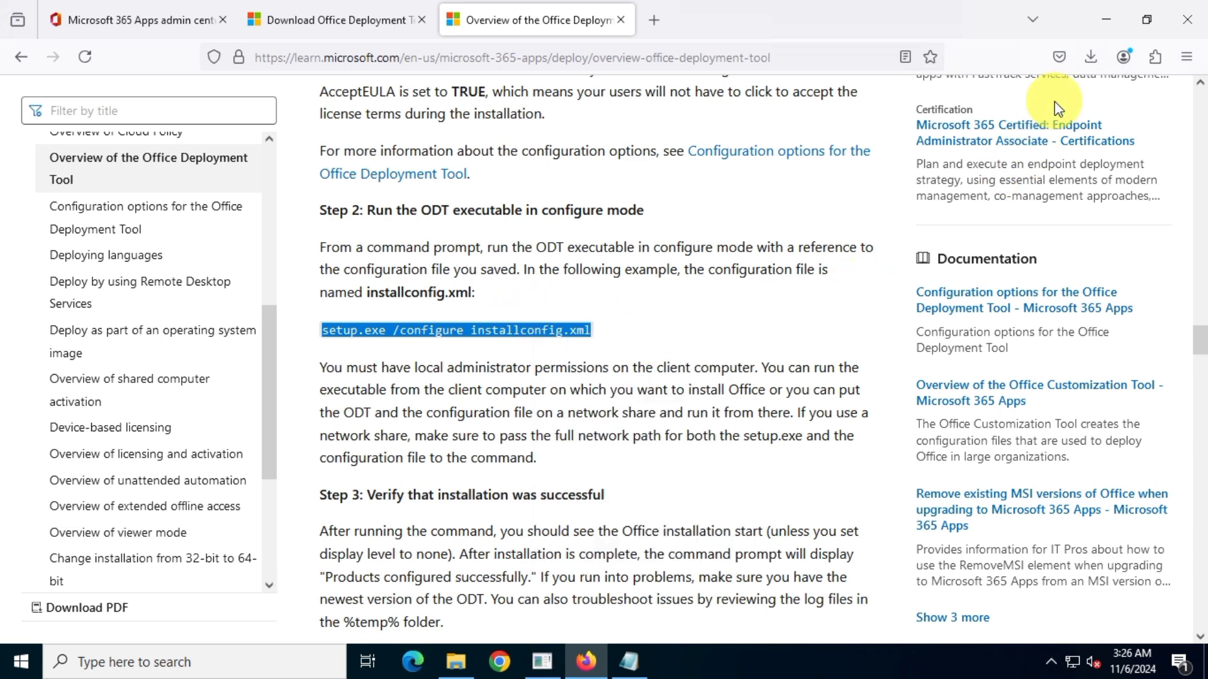
click(1106, 20)
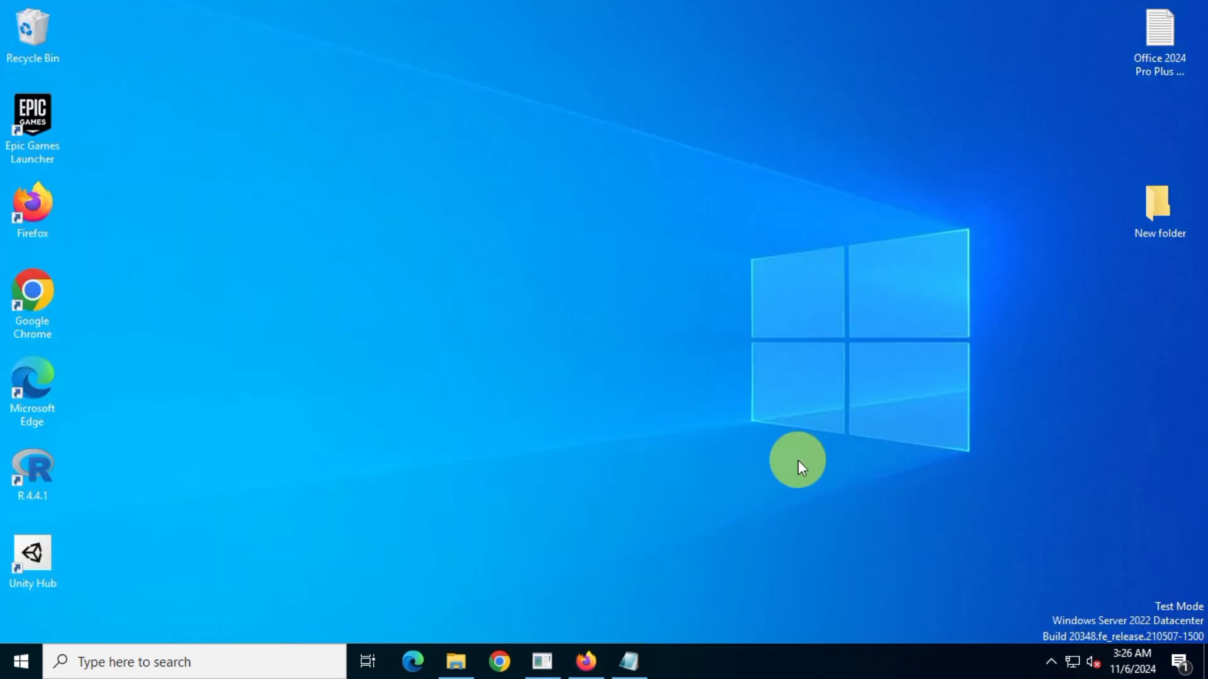
Create New Text Document.txt in New folder and paste the setup.exe /configure installconfig.xml command.
click(458, 661)
right_click(629, 307)
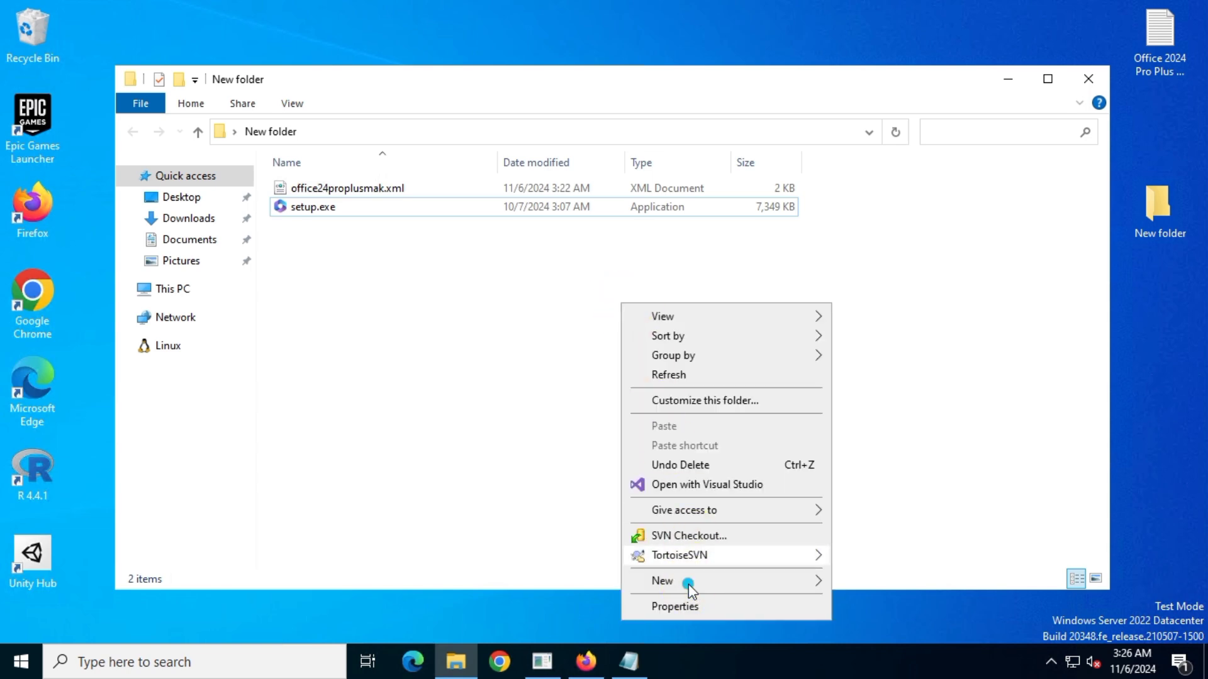
mouse_move(824, 577)
click(994, 561)
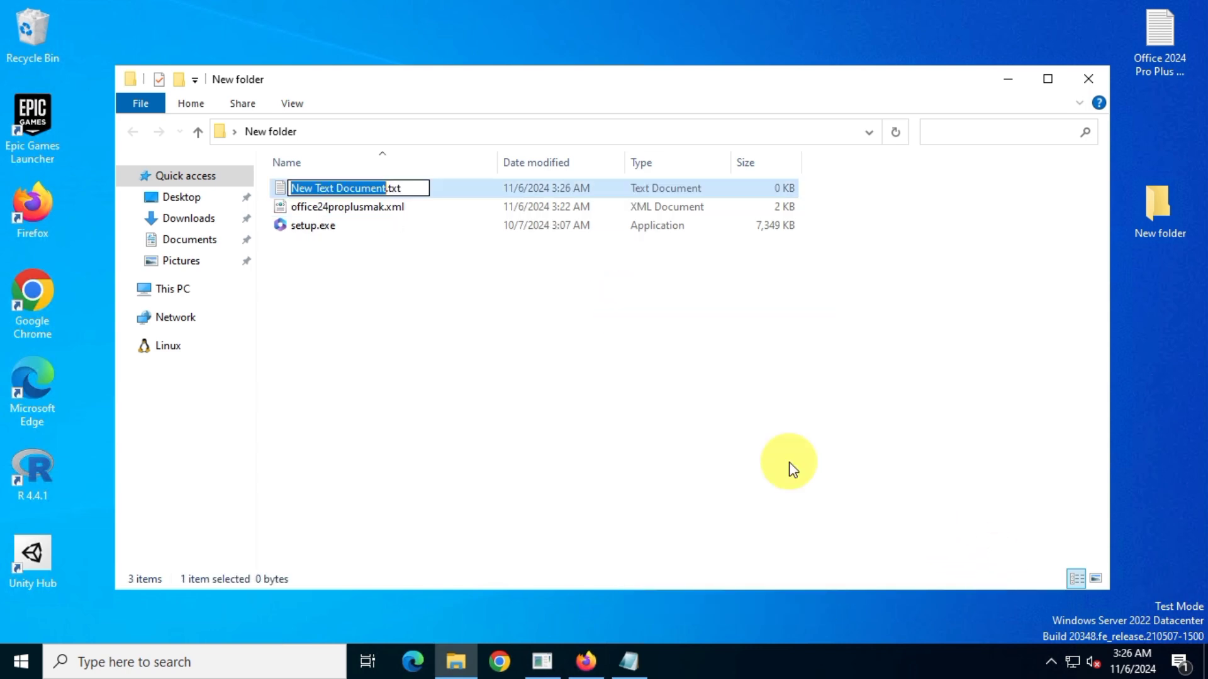
click(444, 194)
double_click(444, 193)
right_click(440, 188)
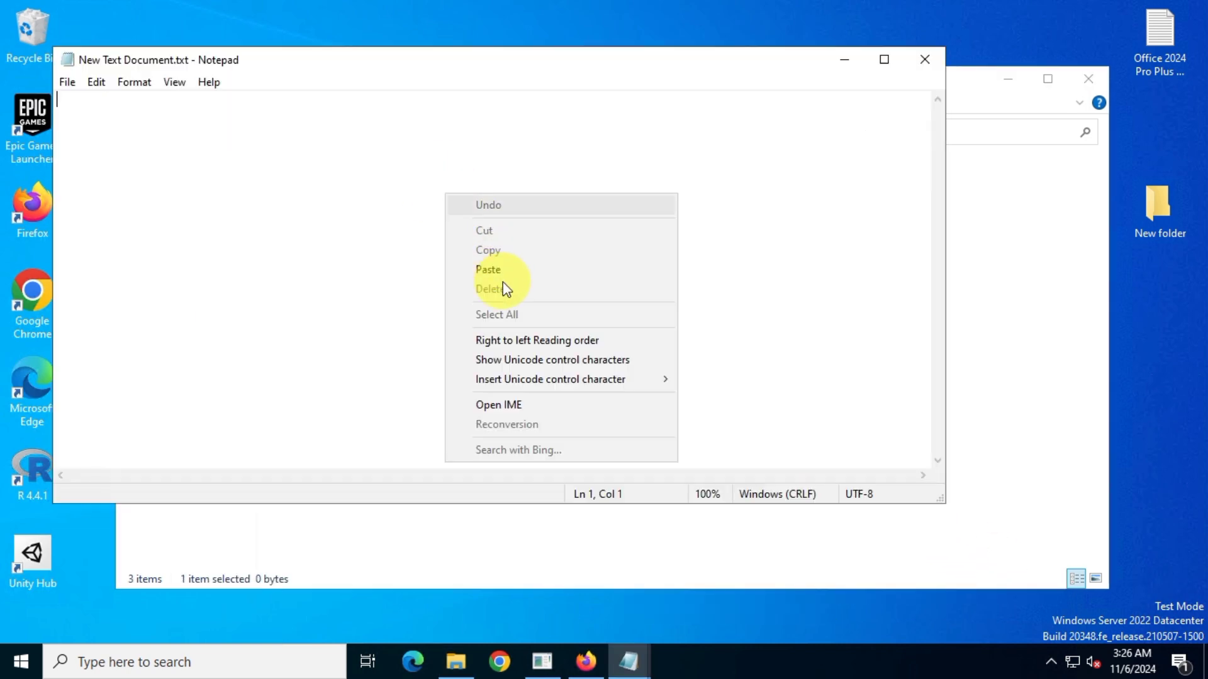
click(500, 266)
Copy the file name office24proplusmak.xml from the folder window.
ctrl+scroll(498, 259, up, 10)
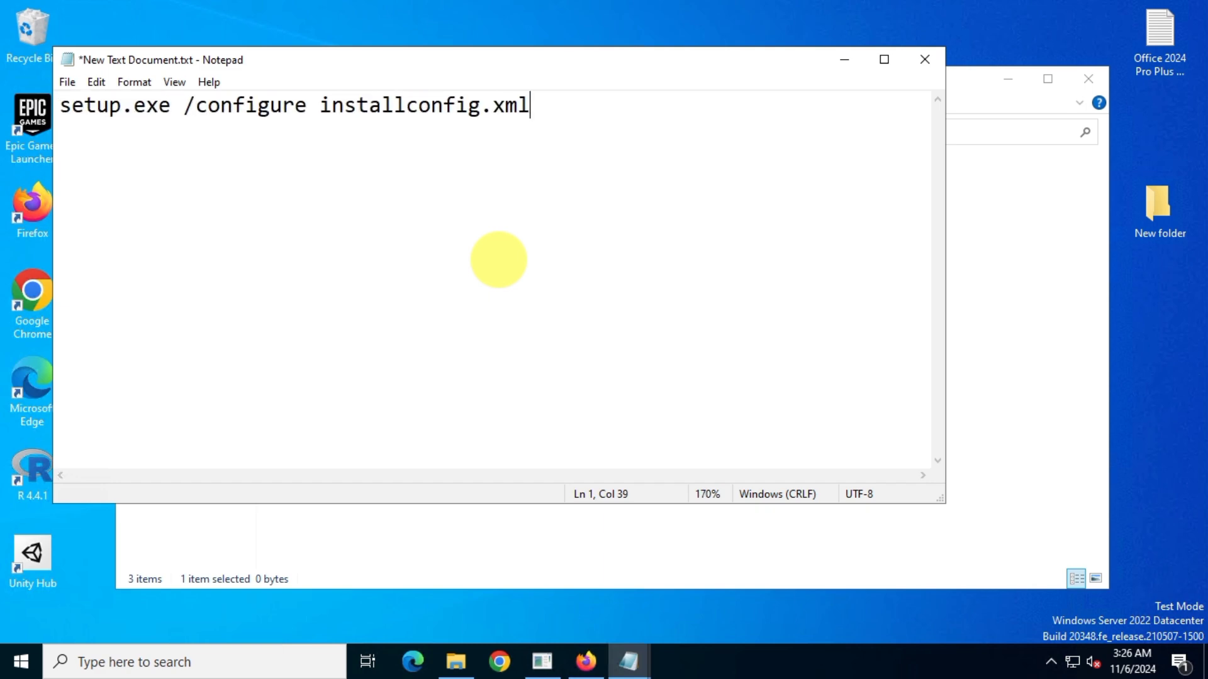
drag(596, 107, 357, 108)
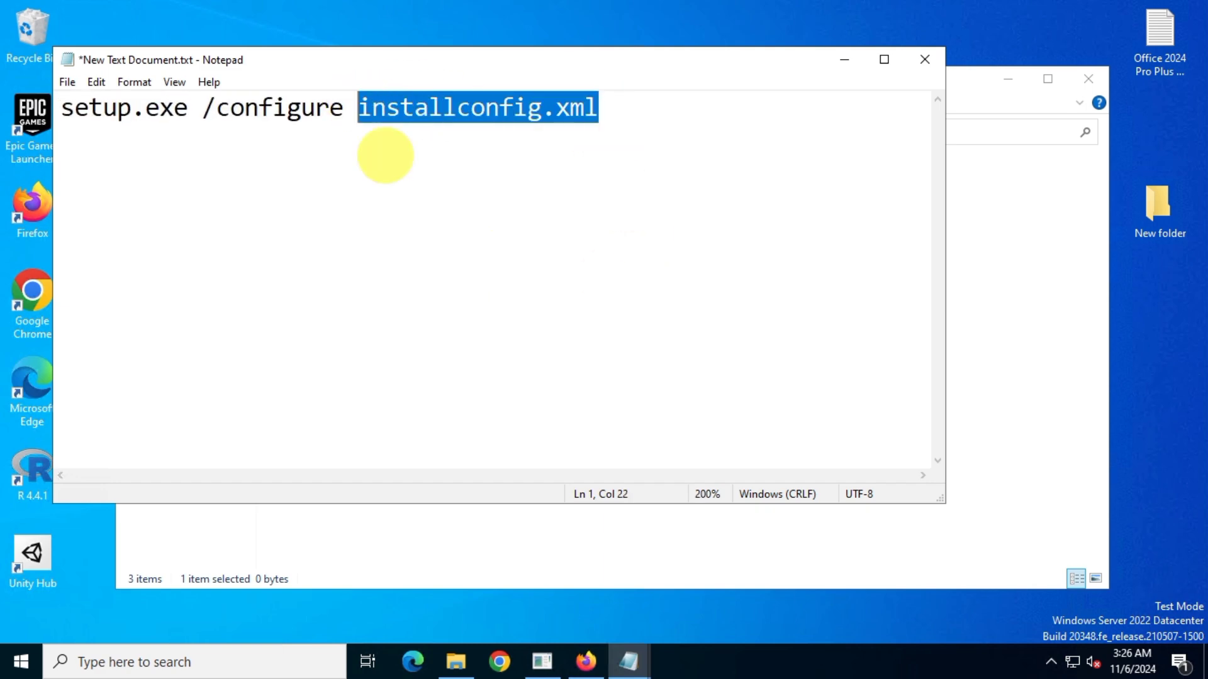
click(1019, 183)
click(381, 213)
click(413, 210)
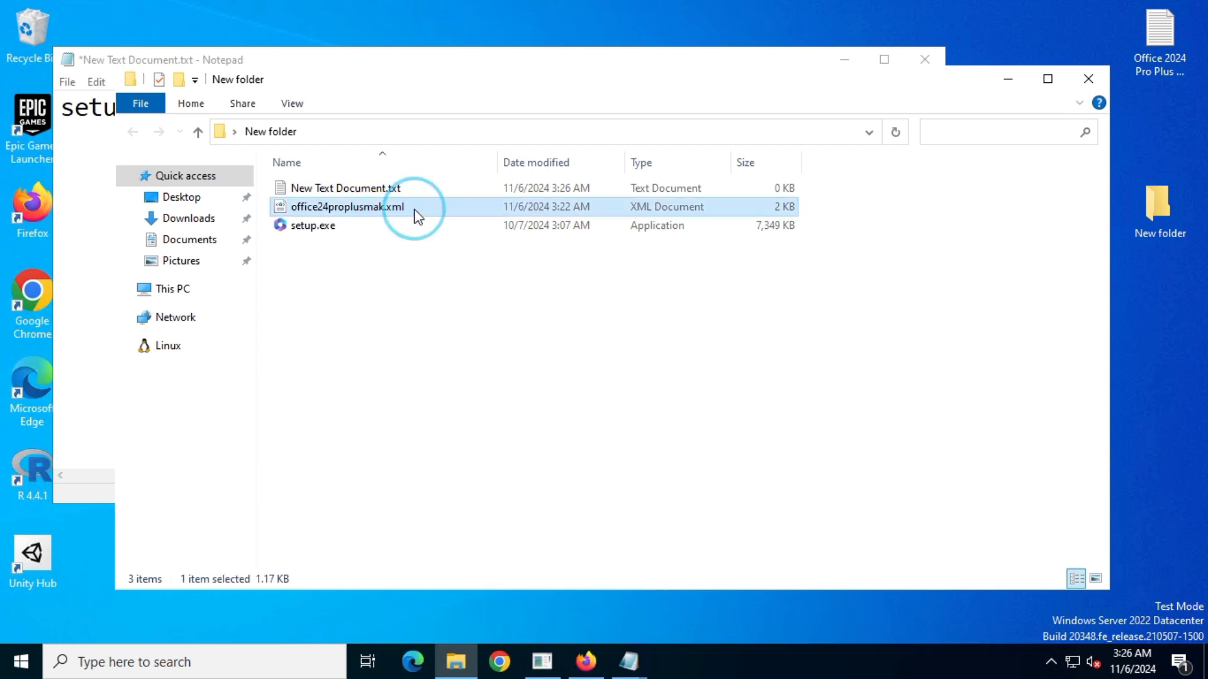
key(End)
drag(406, 206, 261, 194)
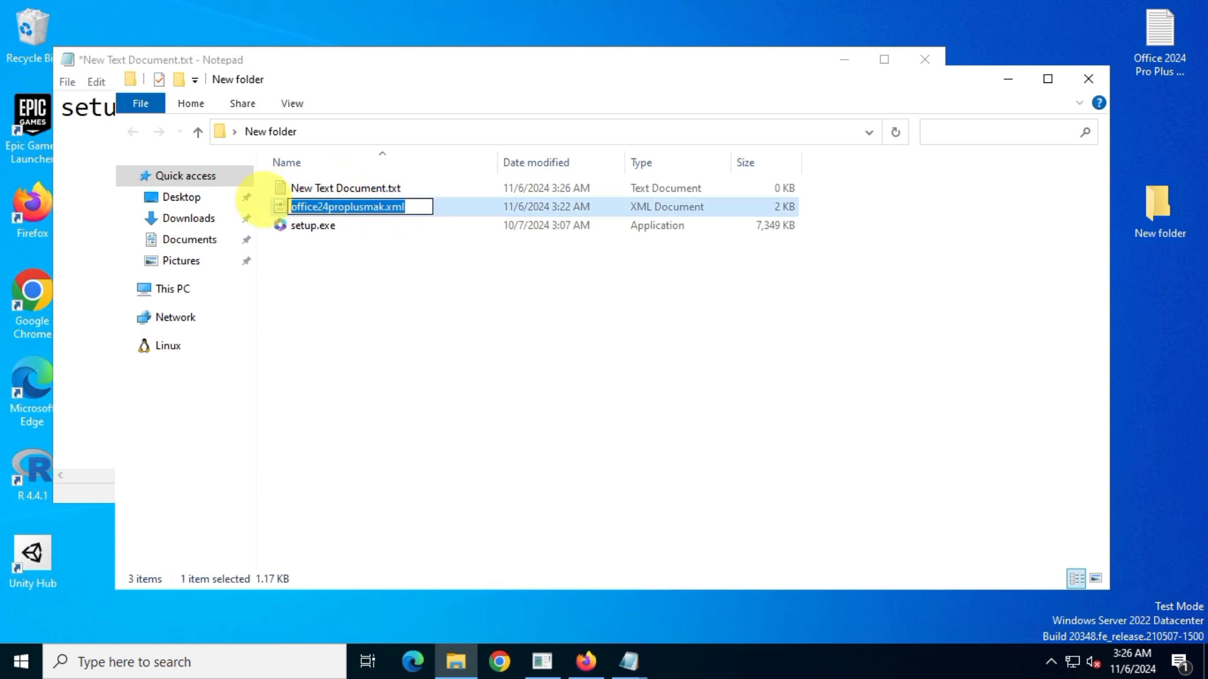
right_click(308, 206)
click(437, 264)
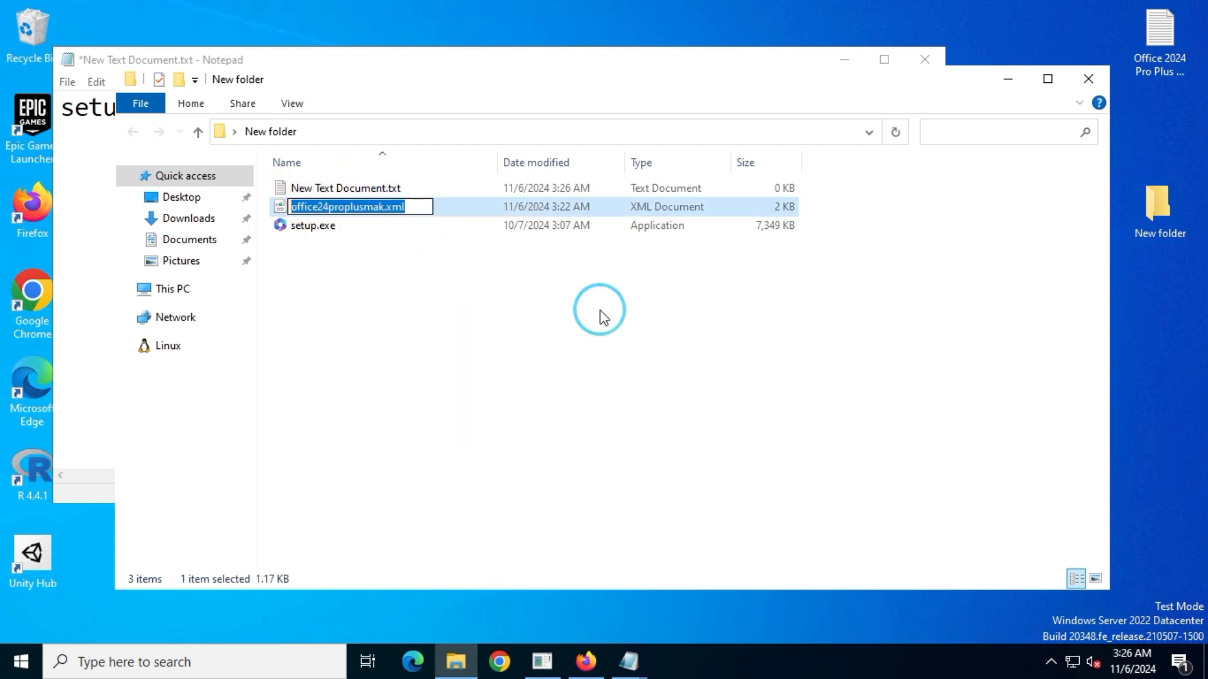
key(Return)
Replace installconfig.xml so the line reads setup.exe /configure office24proplusmak.xml.
click(1008, 79)
right_click(548, 104)
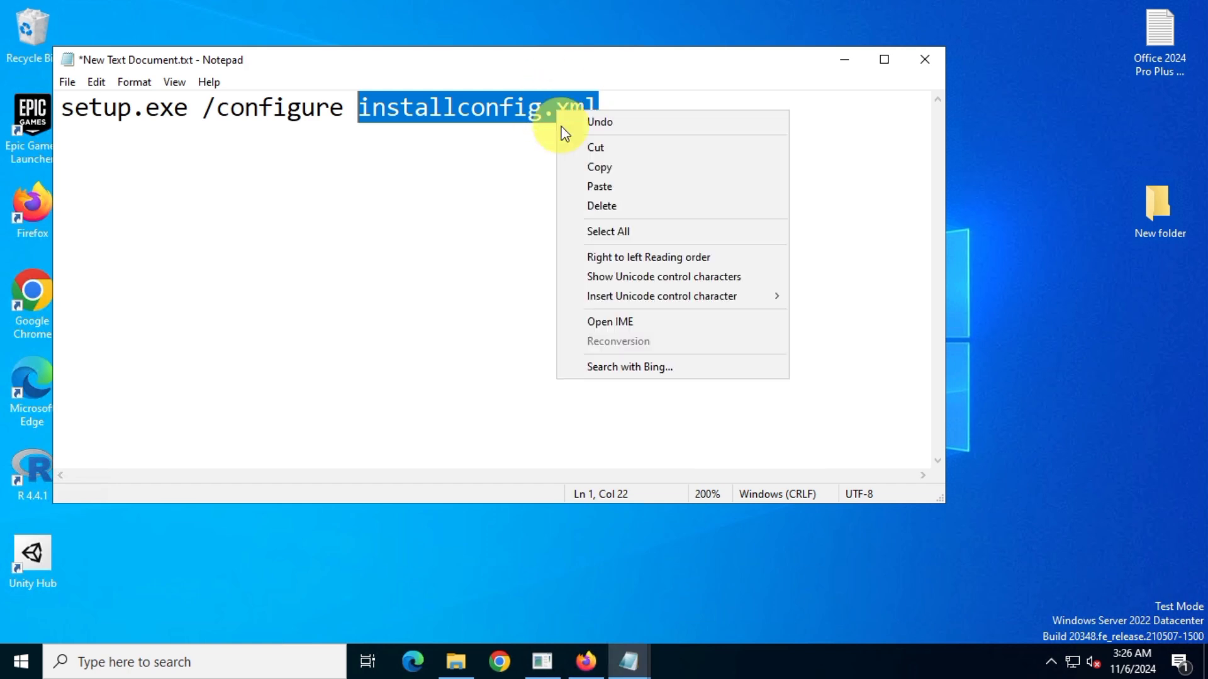
click(663, 189)
drag(675, 95, 61, 106)
click(448, 214)
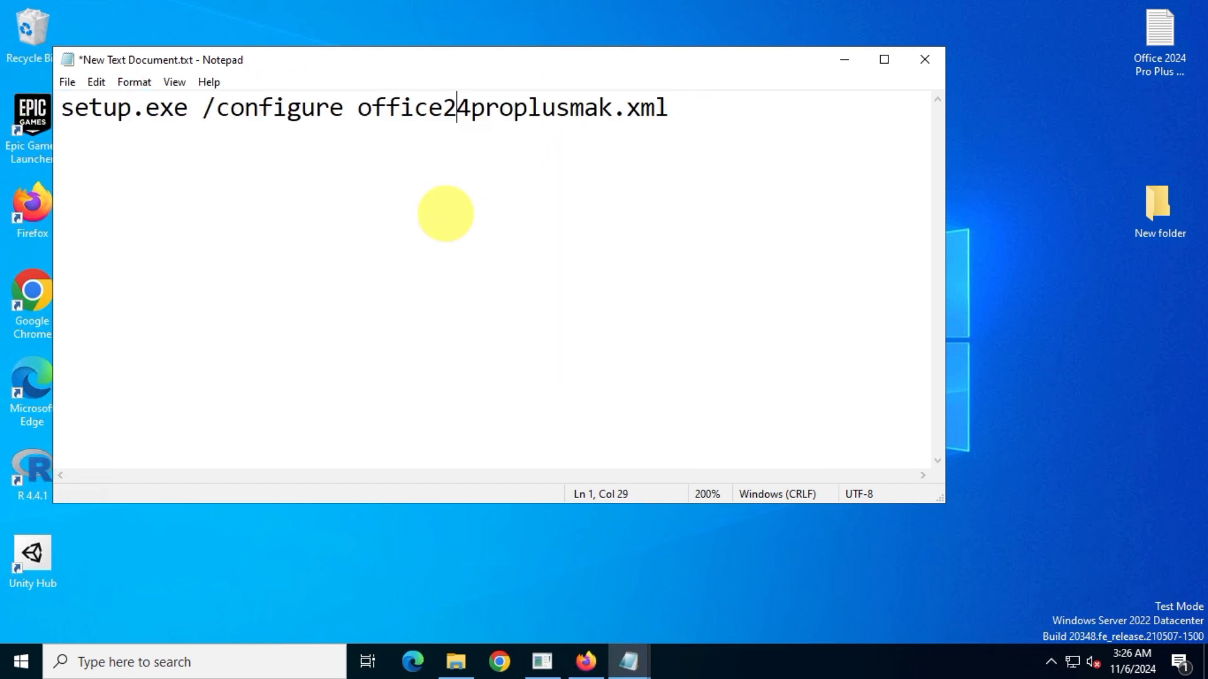
click(844, 59)
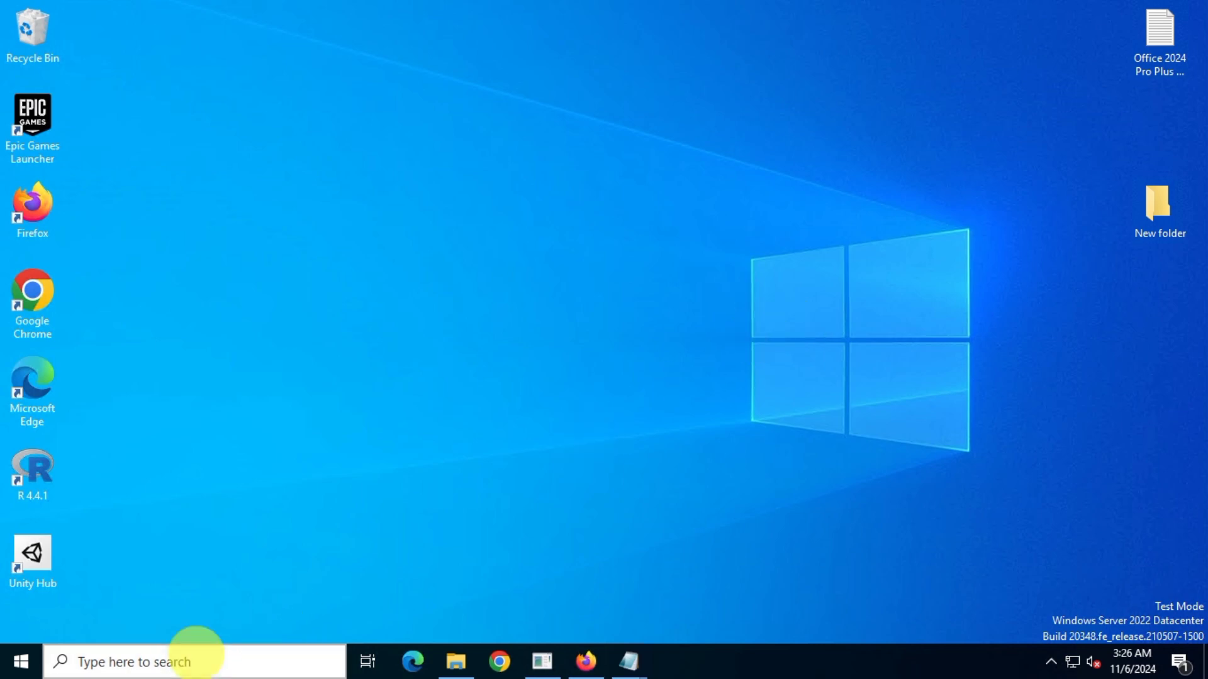
Launch Command Prompt as administrator from Windows search.
click(200, 661)
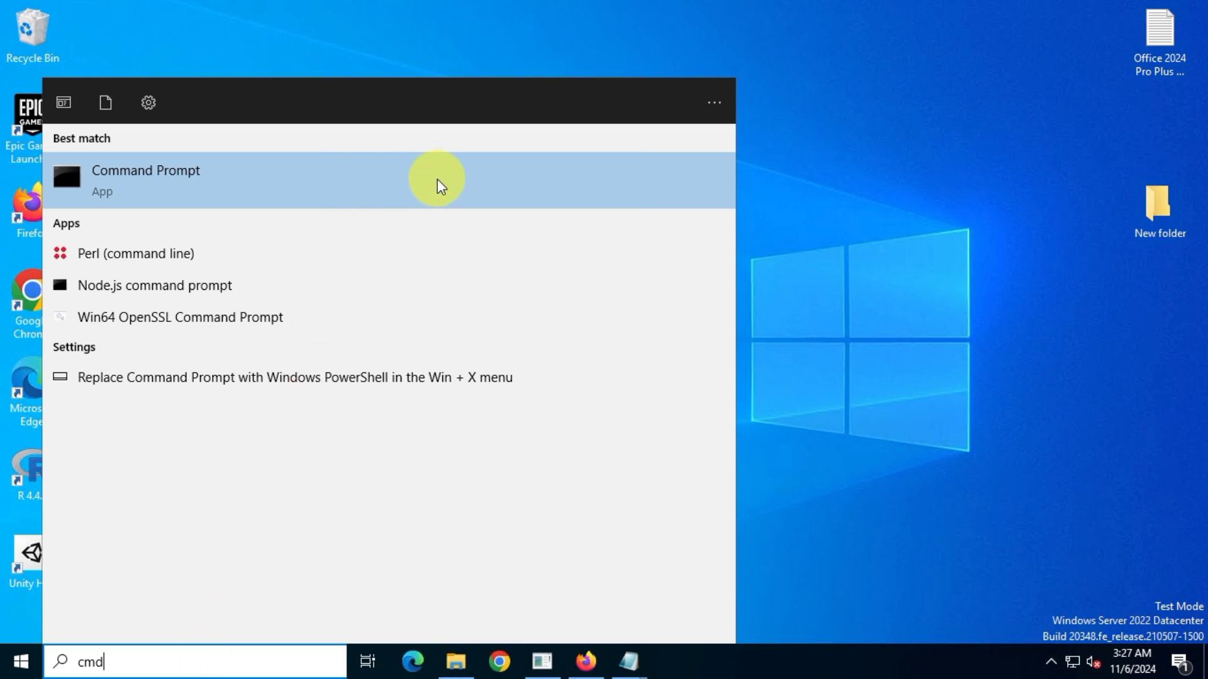
right_click(373, 181)
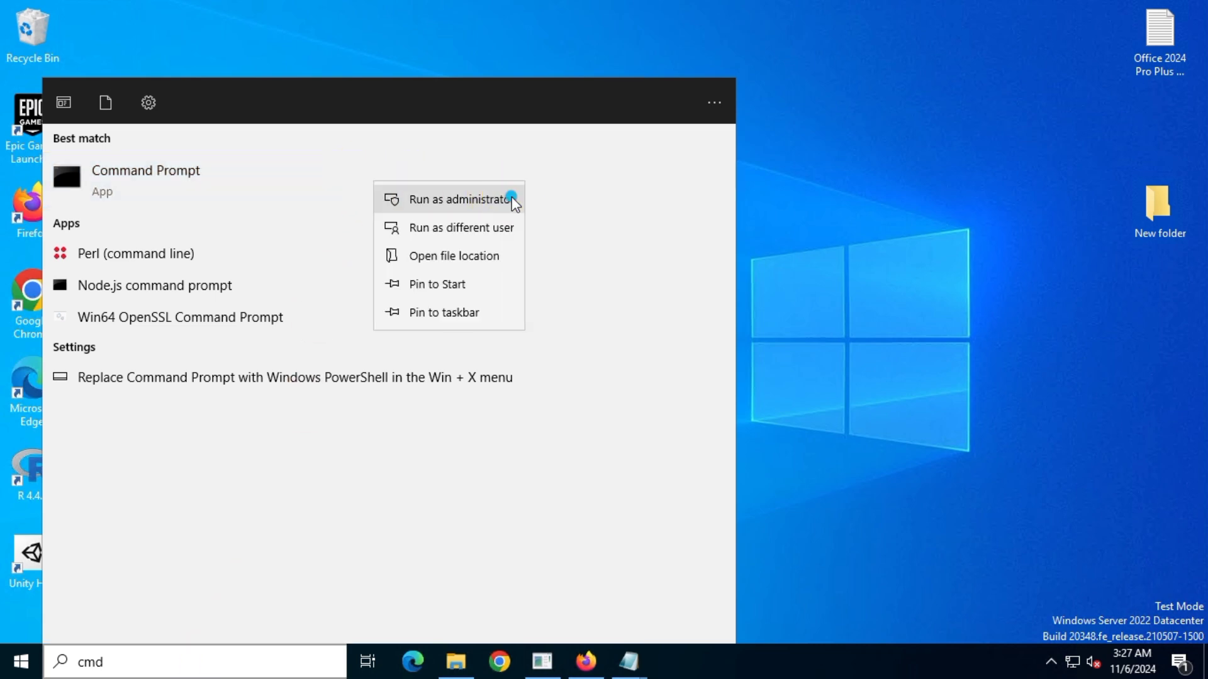
click(511, 198)
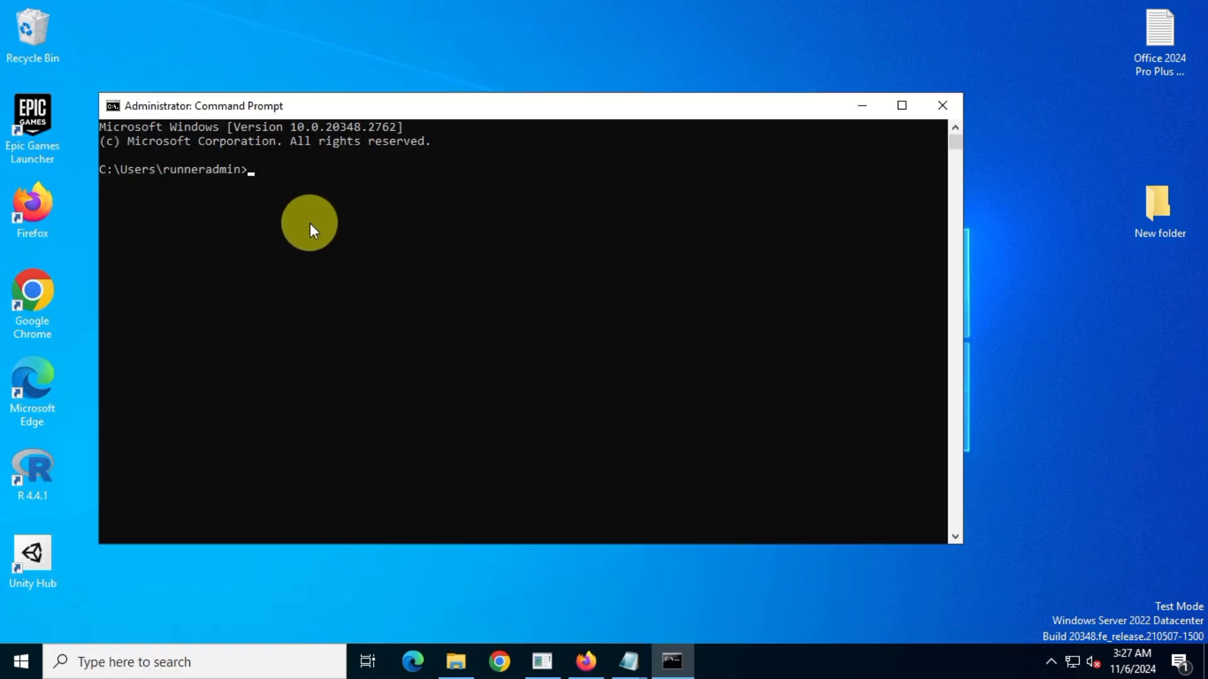
Copy the New folder path from File Explorer and cd into it in the console.
click(456, 661)
click(543, 134)
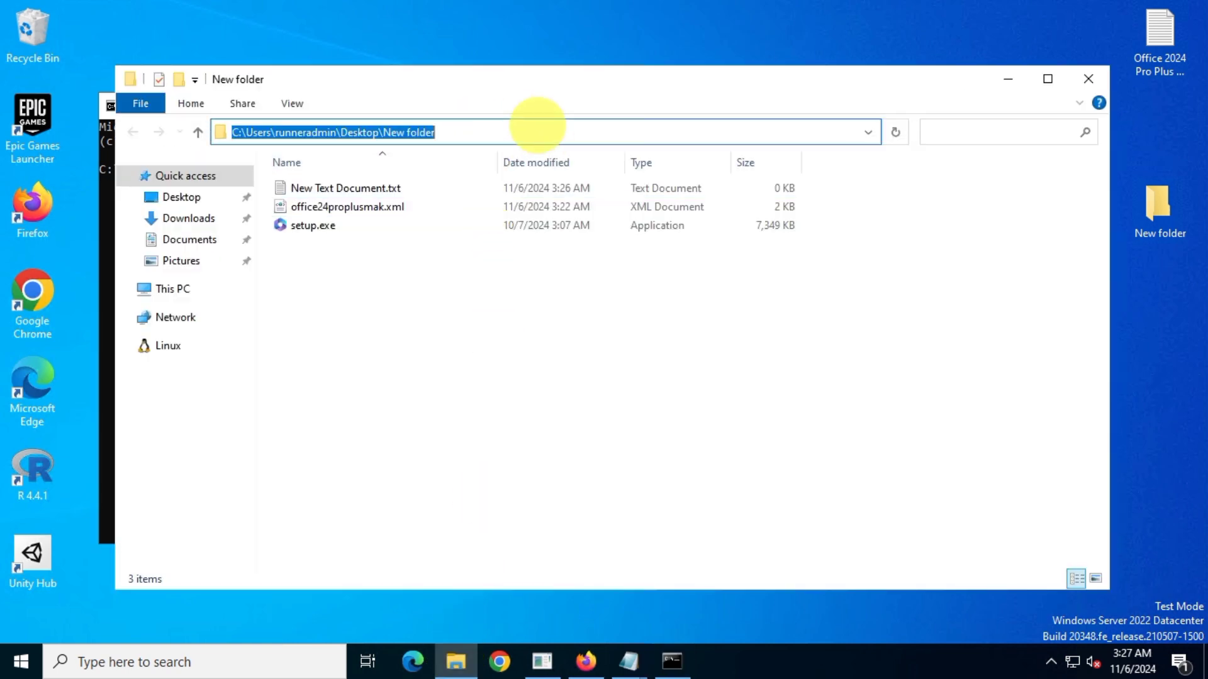
right_click(393, 126)
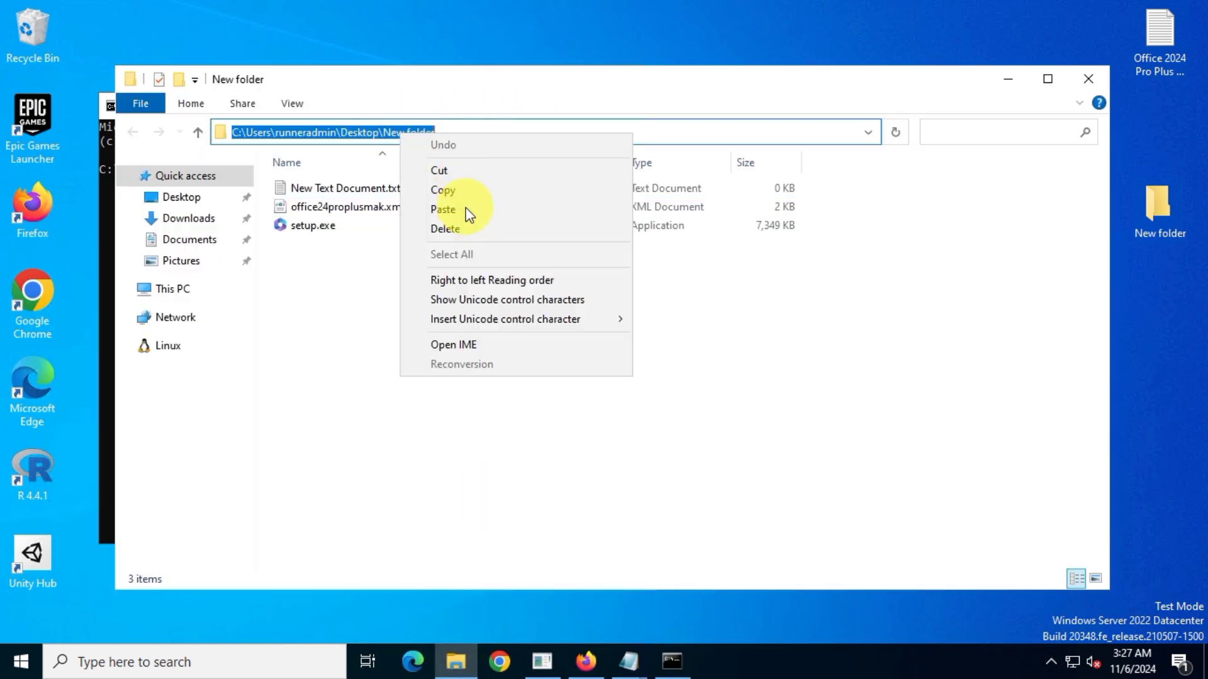
click(520, 188)
click(1007, 74)
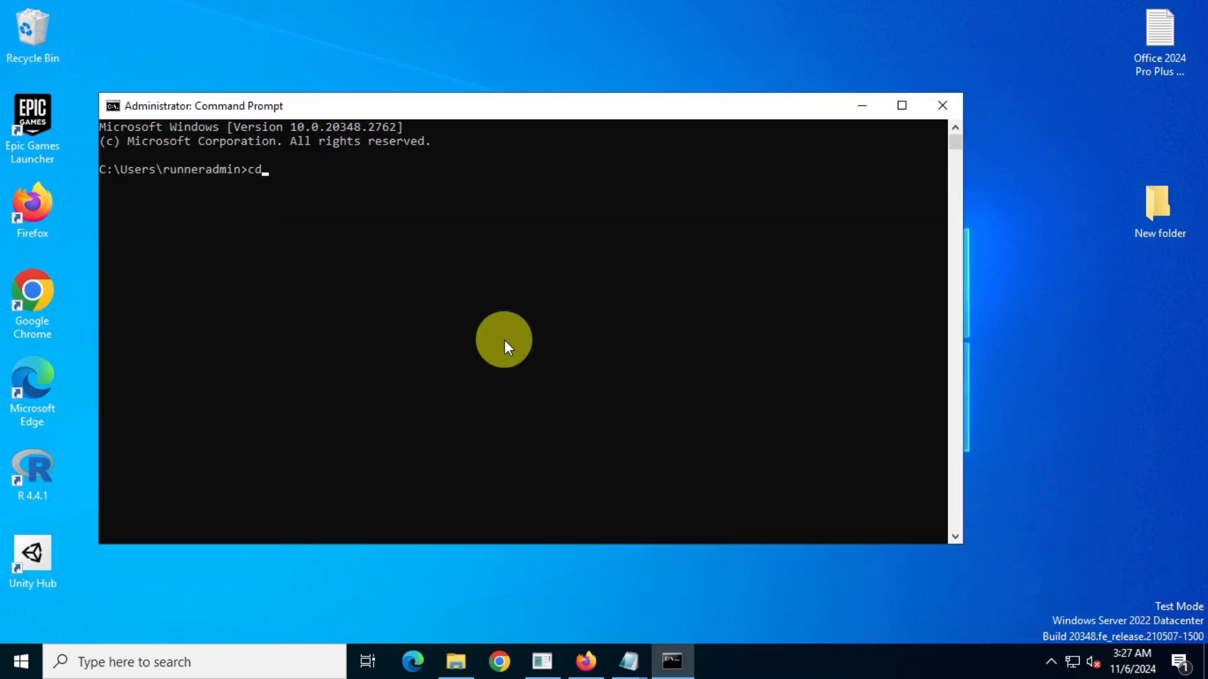
text(cd)
key(ctrl+v)
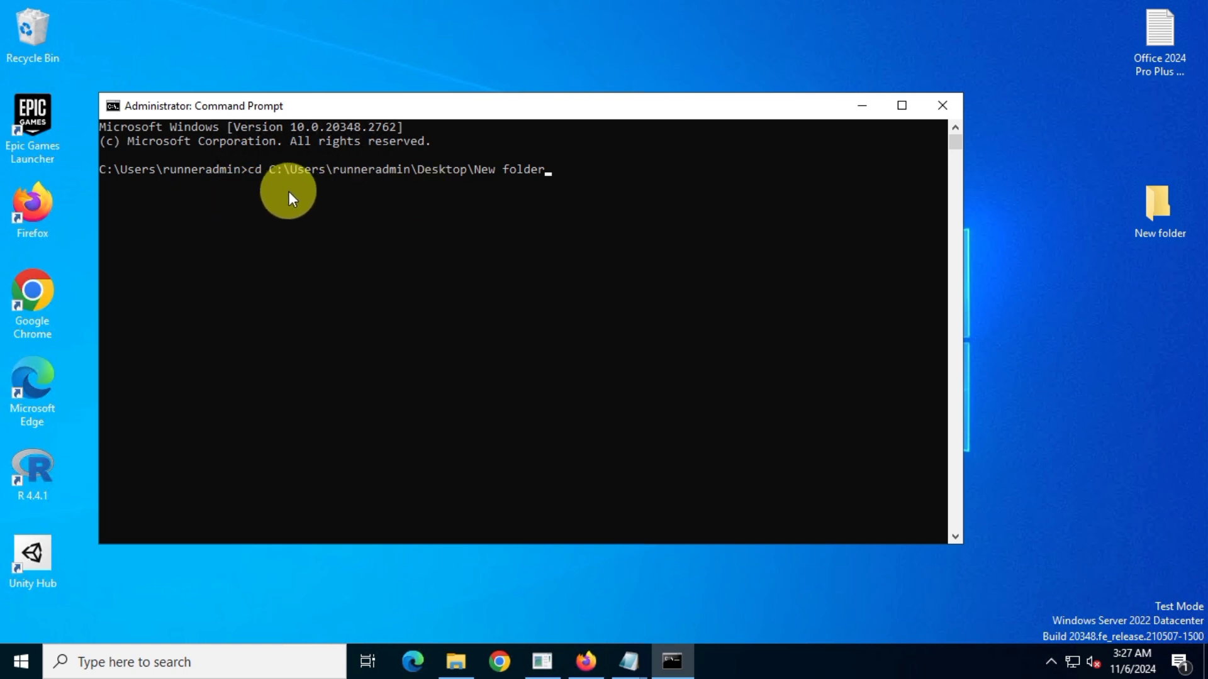
key(Return)
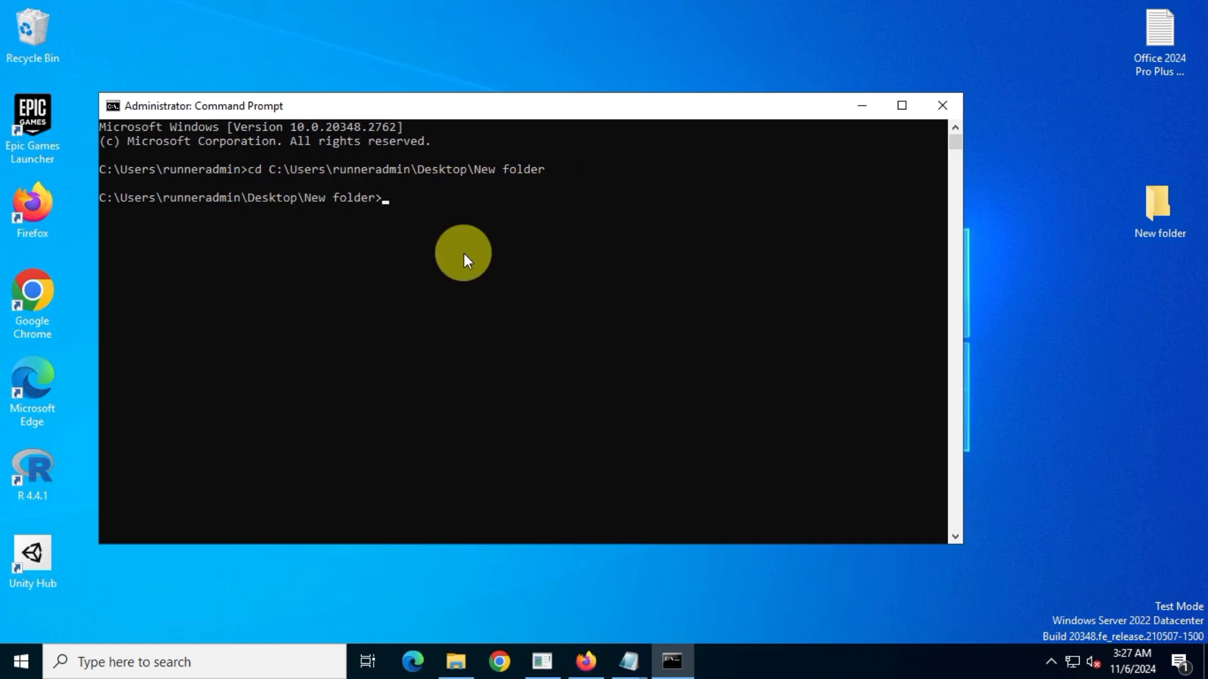
Copy setup.exe /configure office24proplusmak.xml from Notepad and run it in the administrator console.
click(629, 660)
click(695, 587)
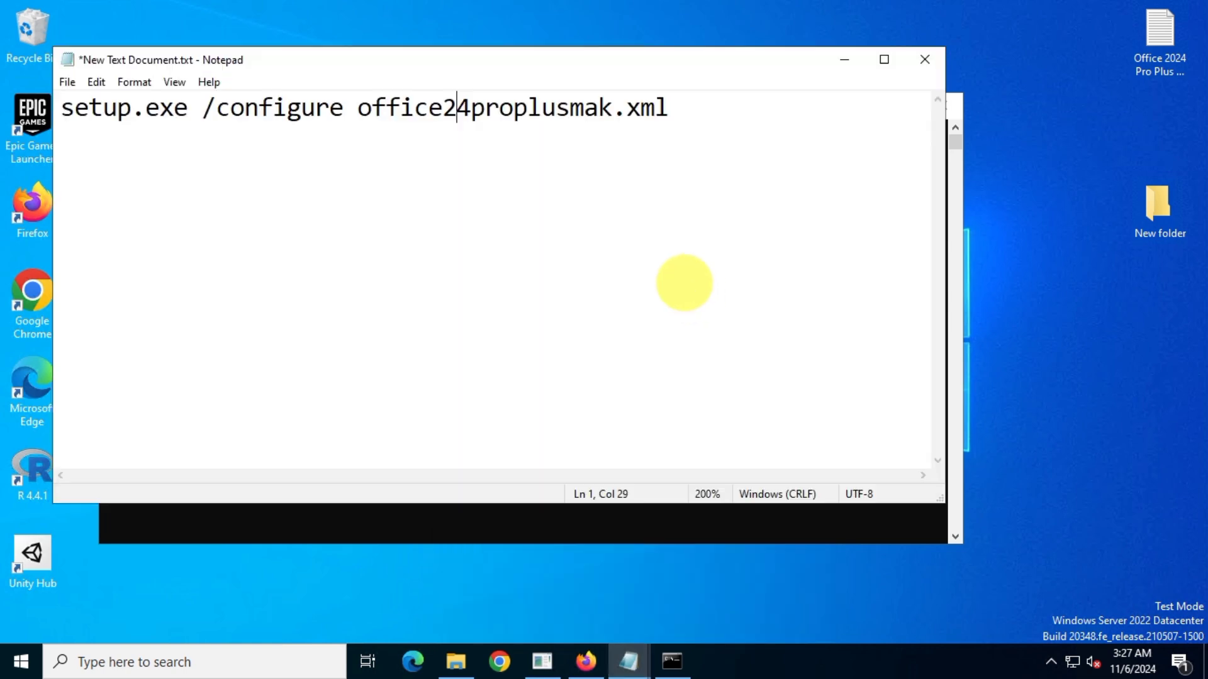
drag(668, 108, 63, 108)
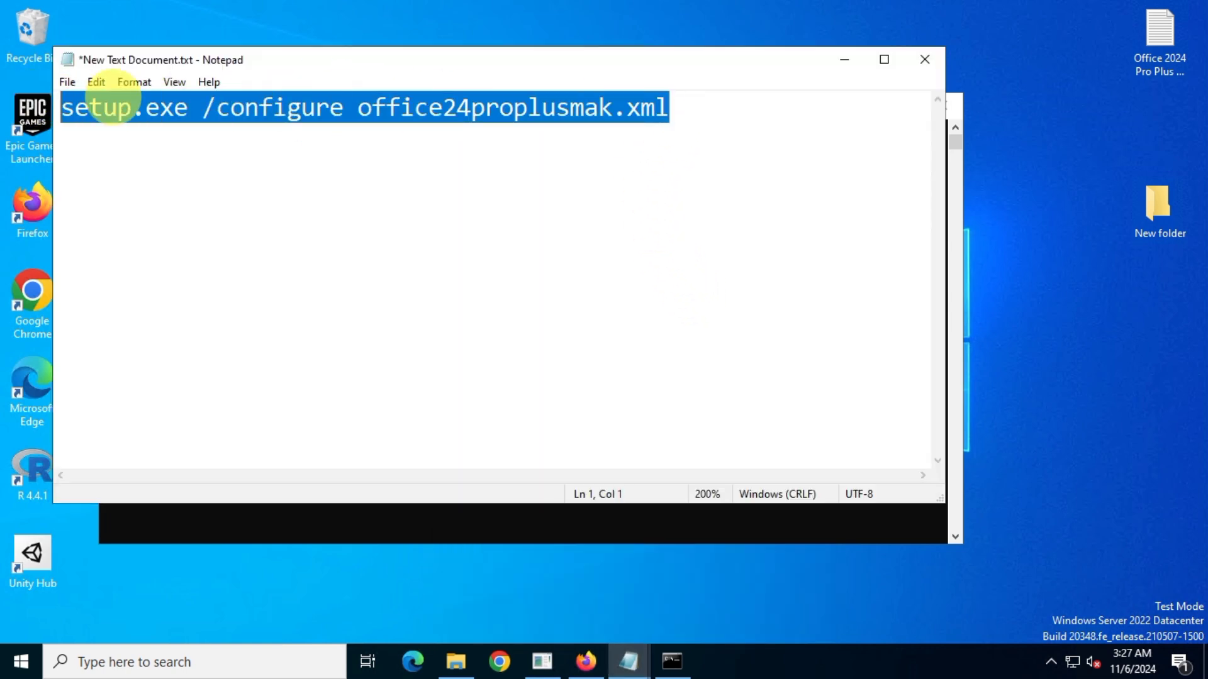
right_click(226, 104)
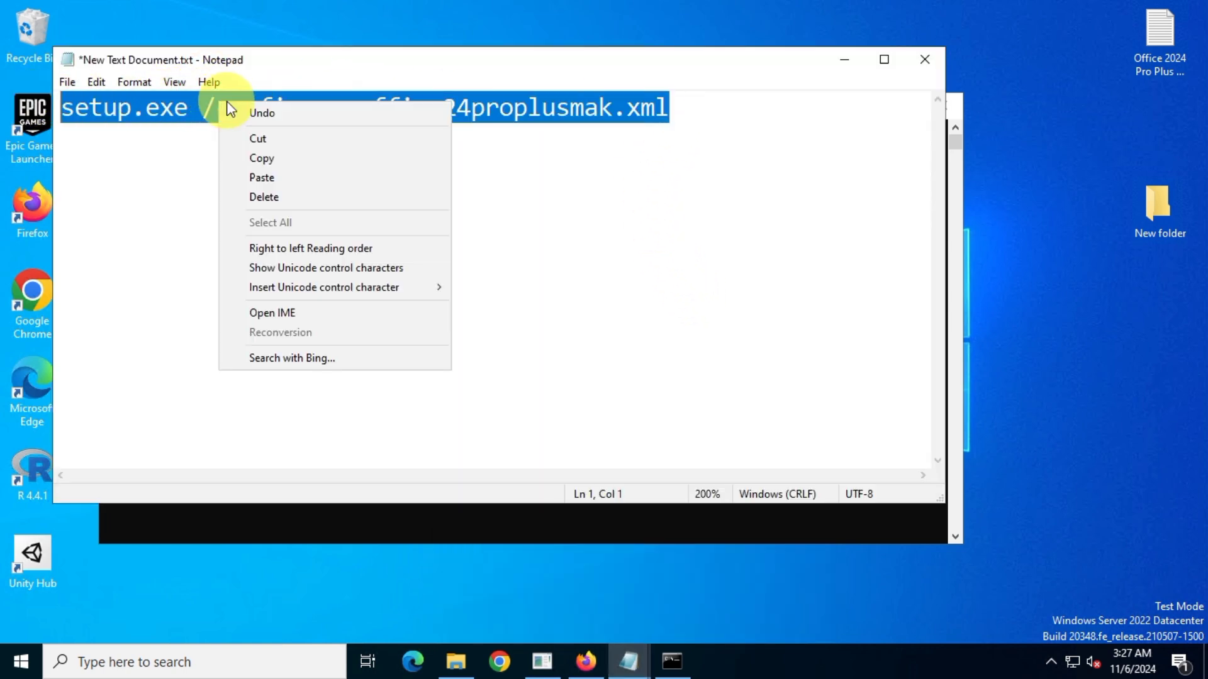
click(276, 159)
click(853, 64)
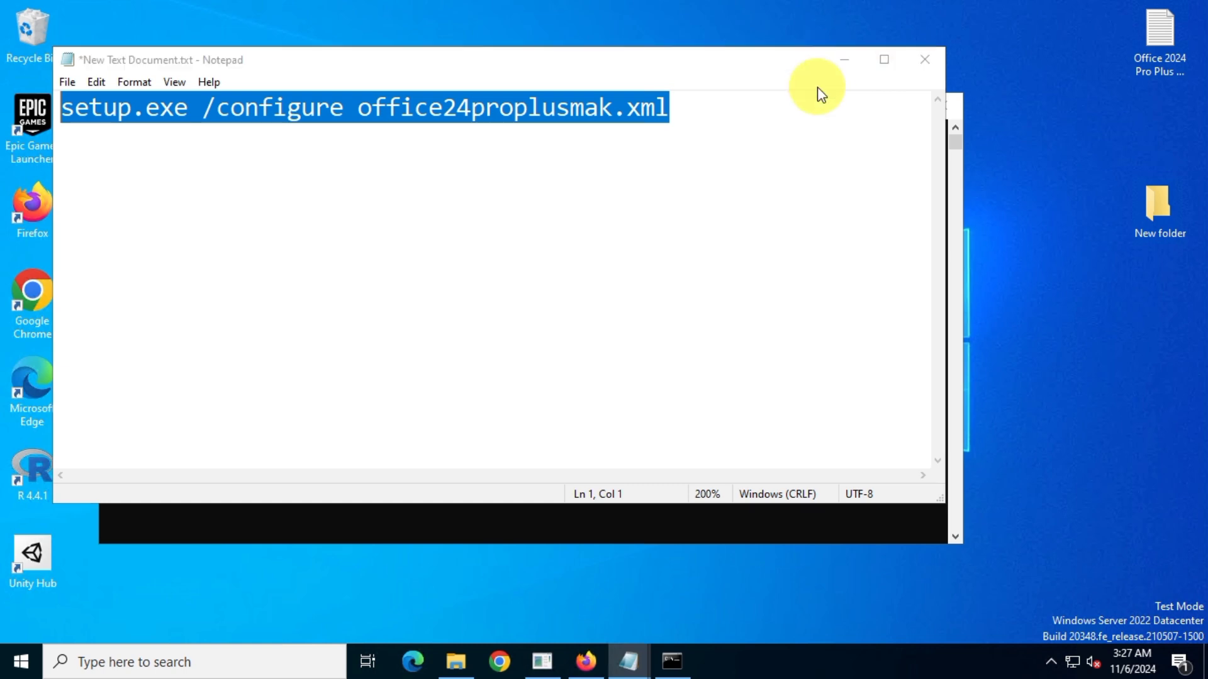
right_click(425, 222)
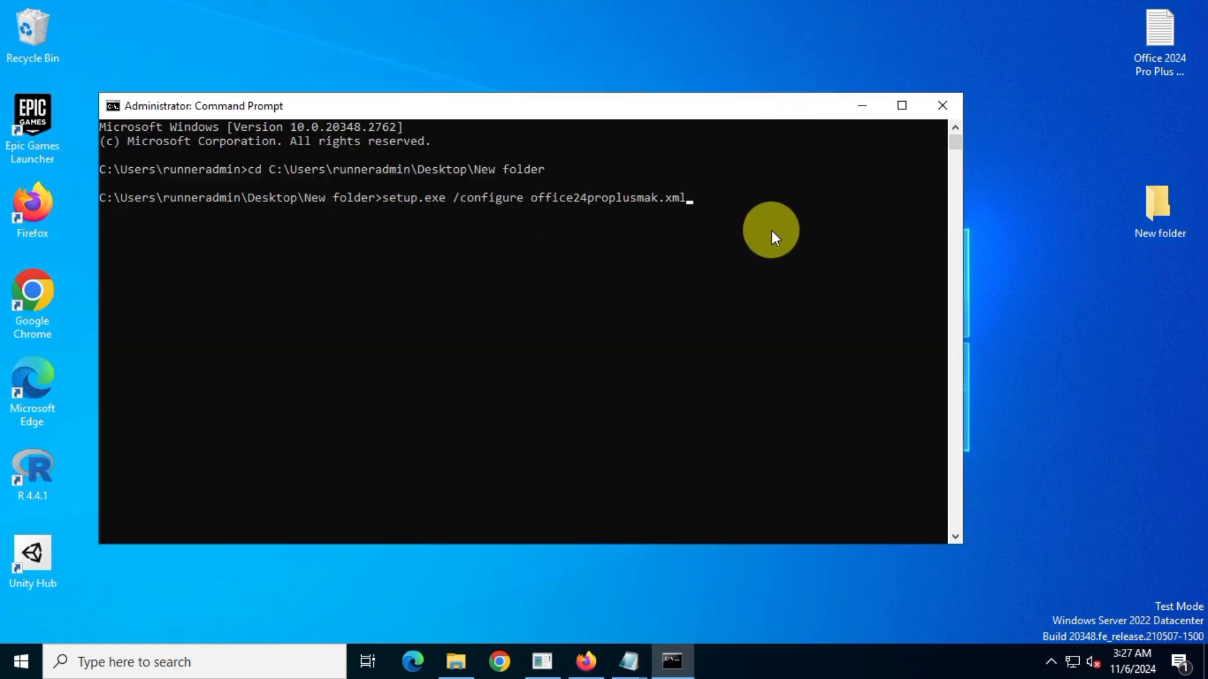
key(Return)
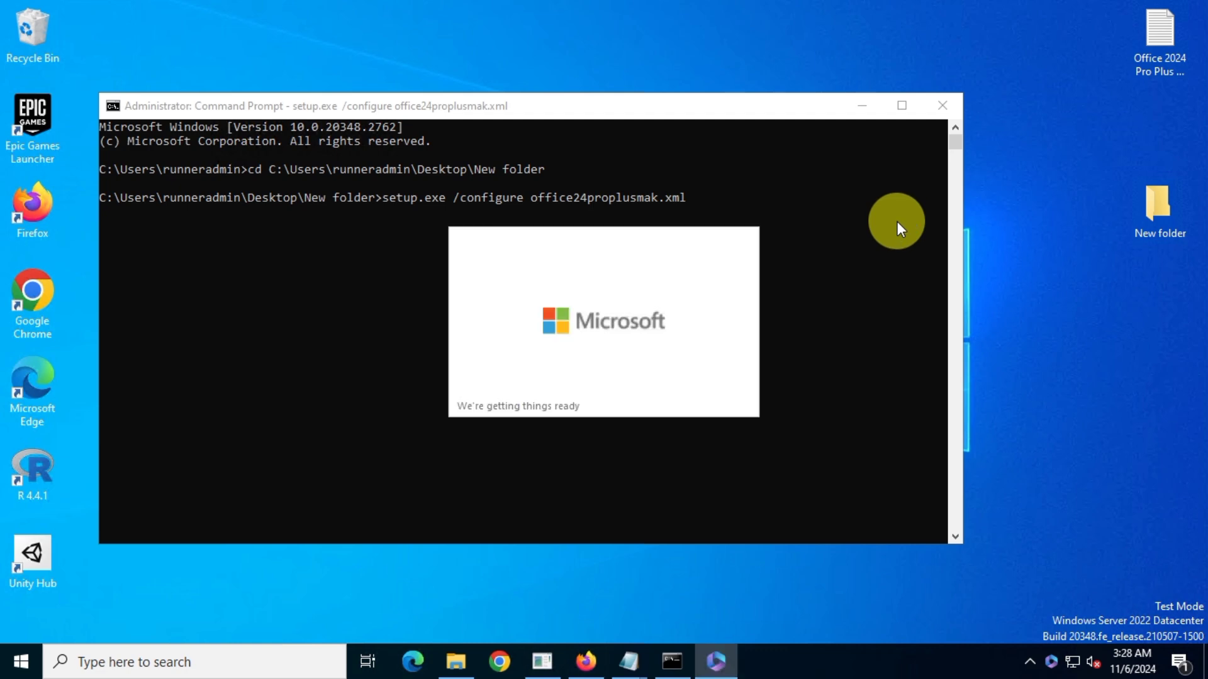
Let the Office installation complete and close the You're all set! message.
click(873, 171)
click(860, 107)
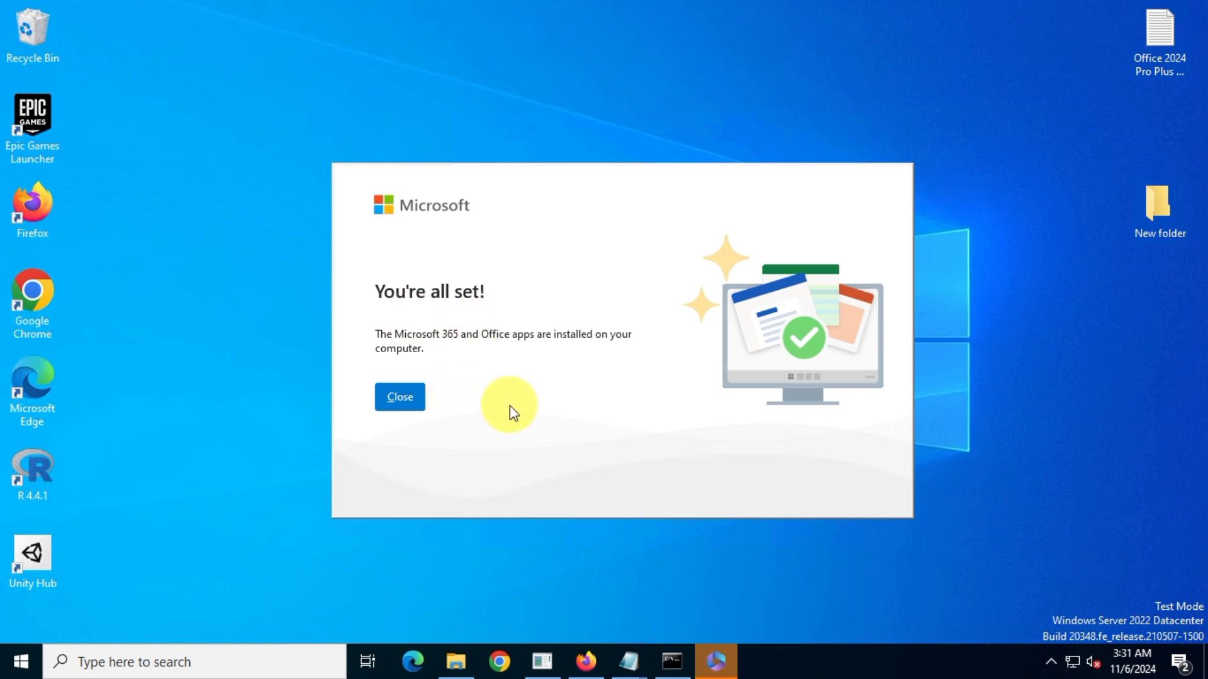
click(397, 399)
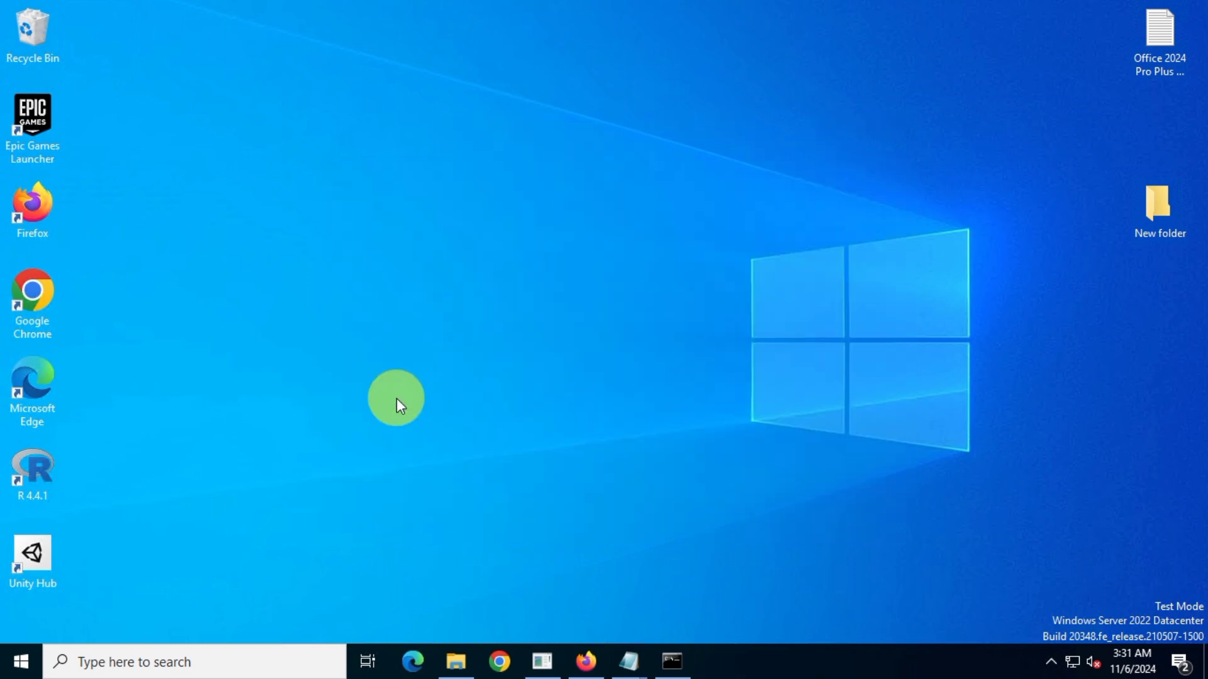
Launch Excel from Start, accept the Office license and dismiss the privacy notice.
click(24, 669)
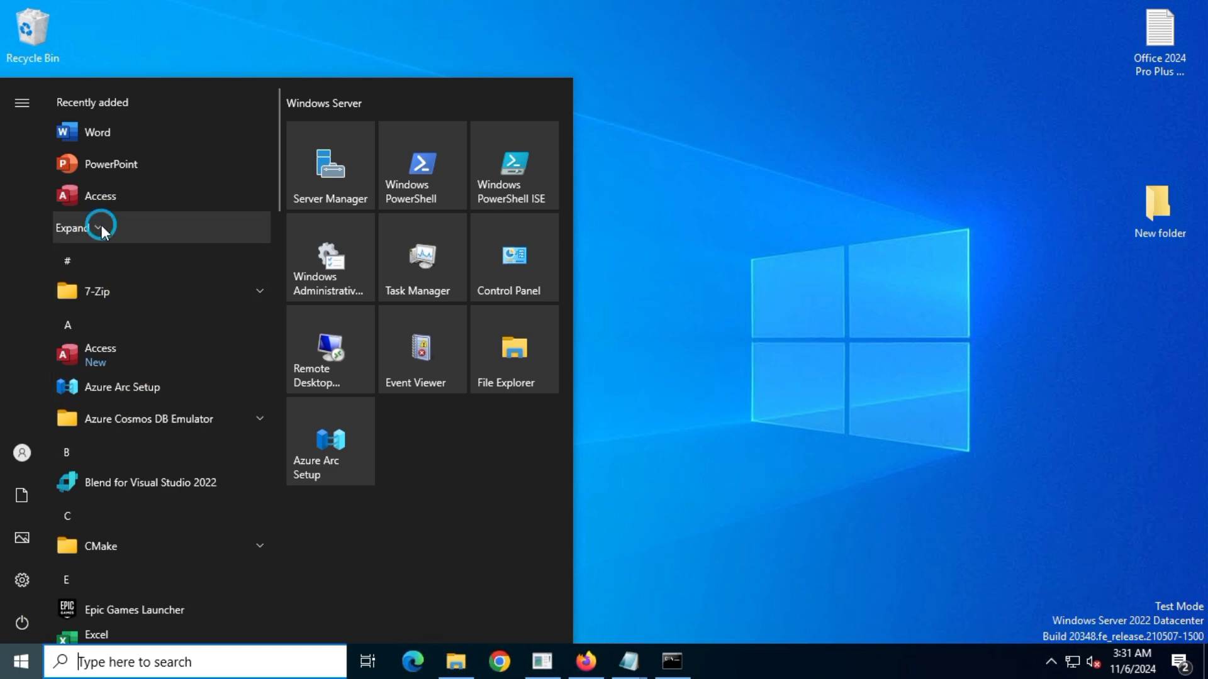
click(101, 224)
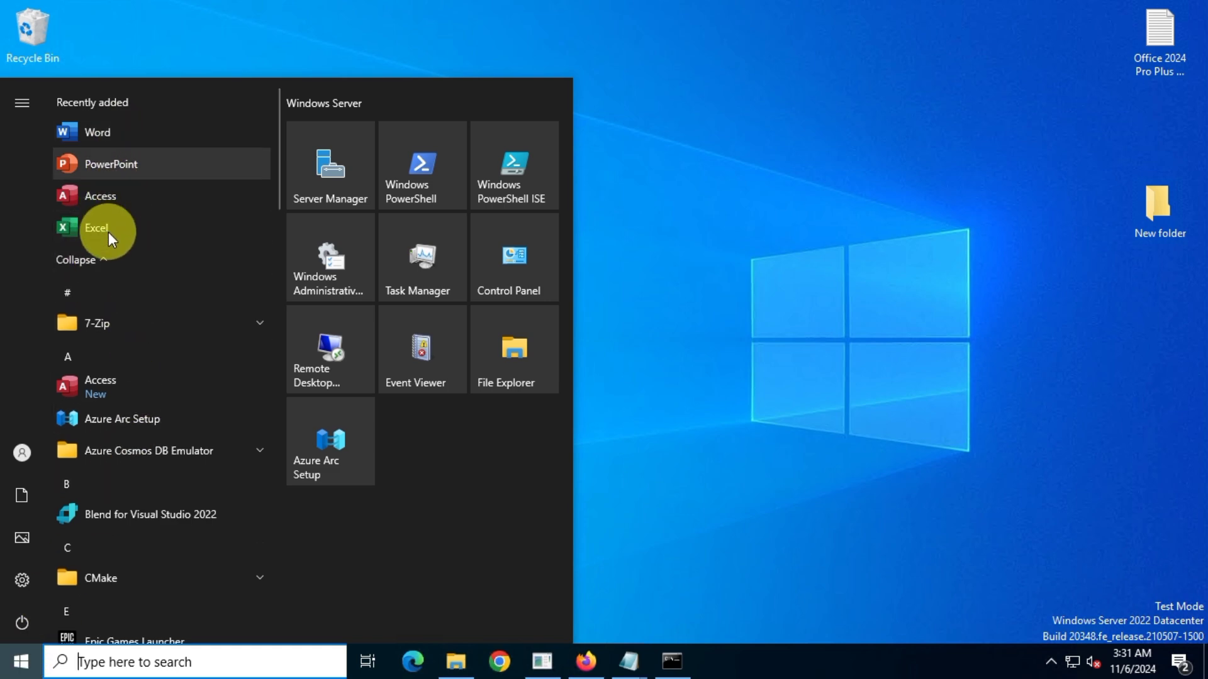
click(147, 229)
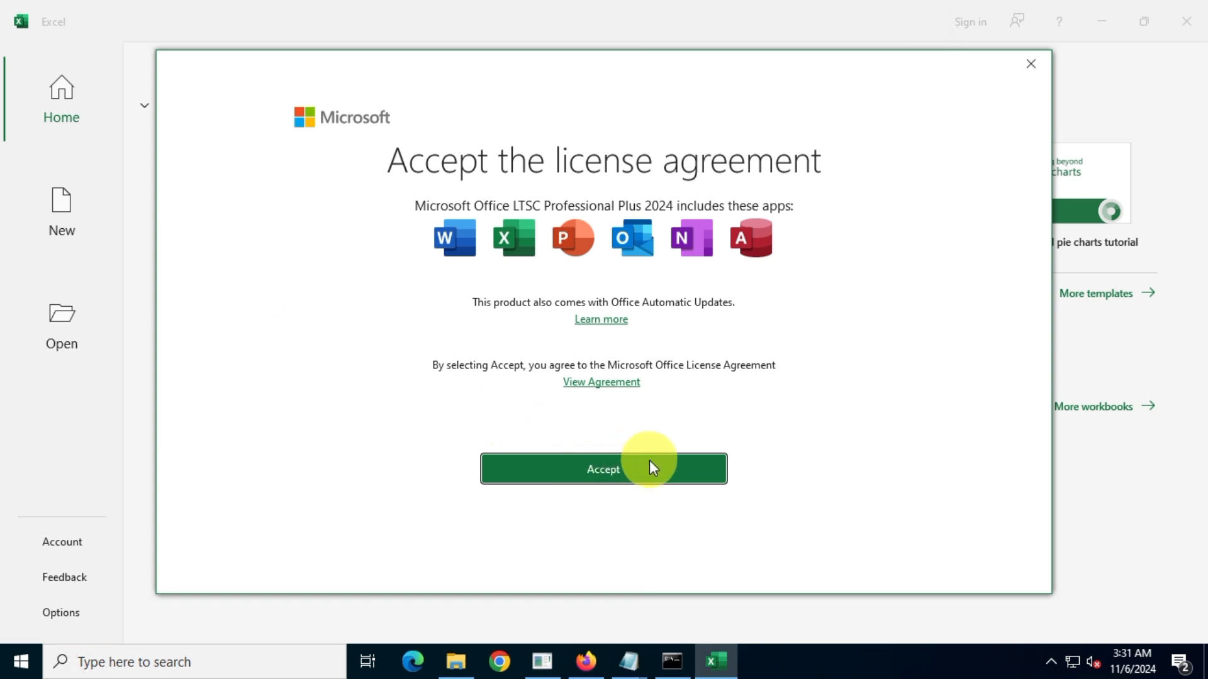
click(651, 467)
click(949, 526)
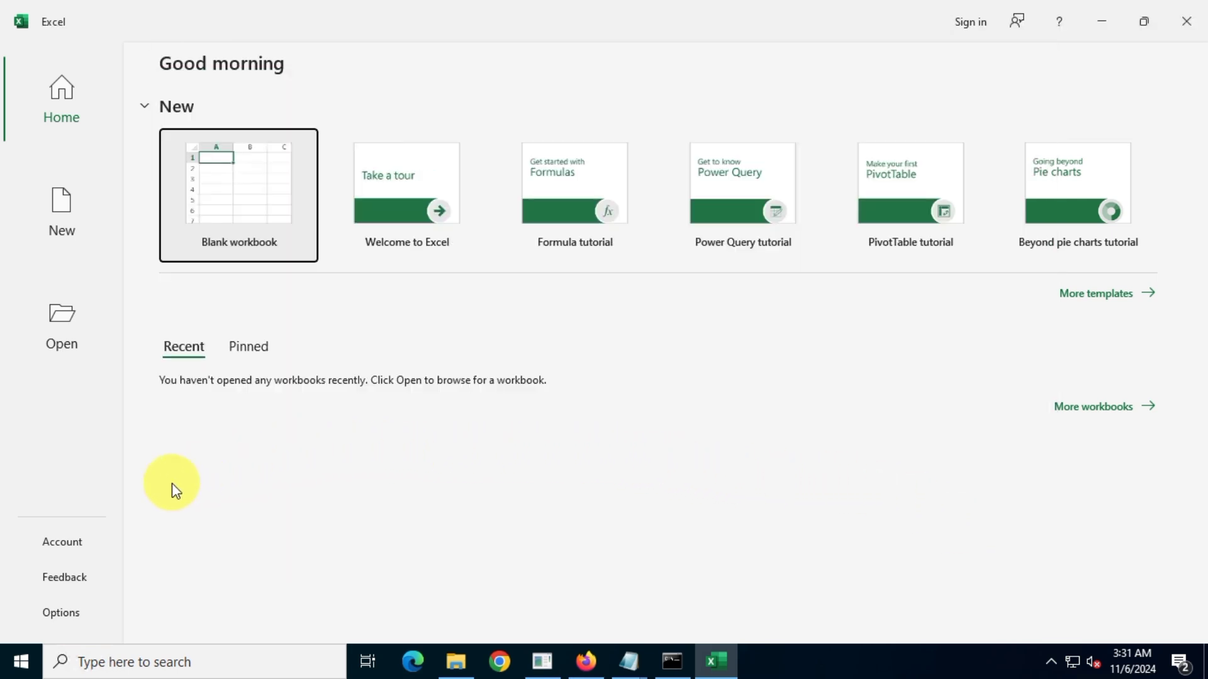
Verify Office LTSC Professional Plus 2024 shows Product Activated under Account, then return Home.
click(63, 542)
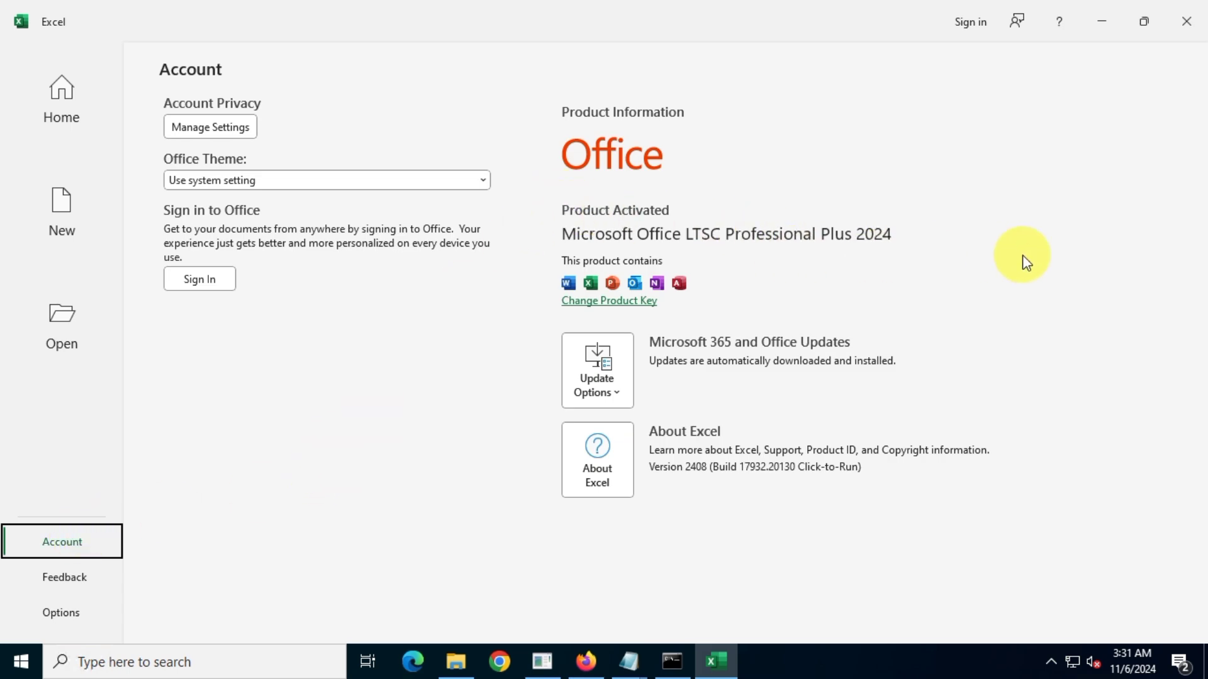
click(62, 120)
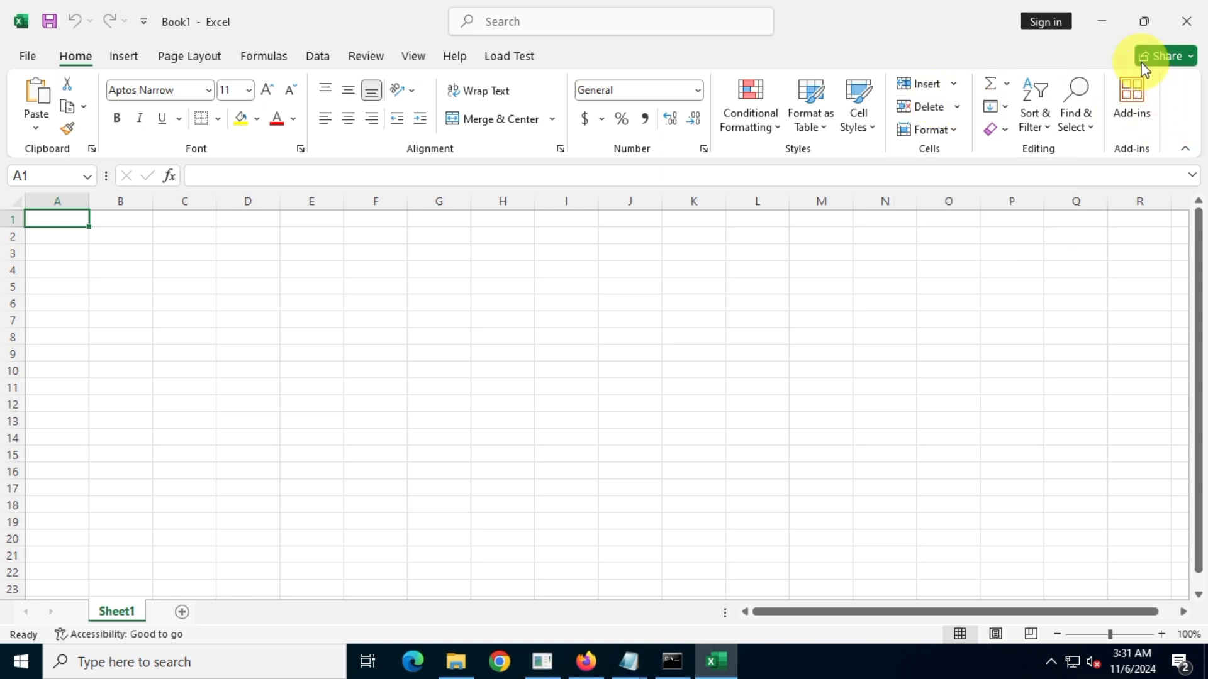
click(1102, 21)
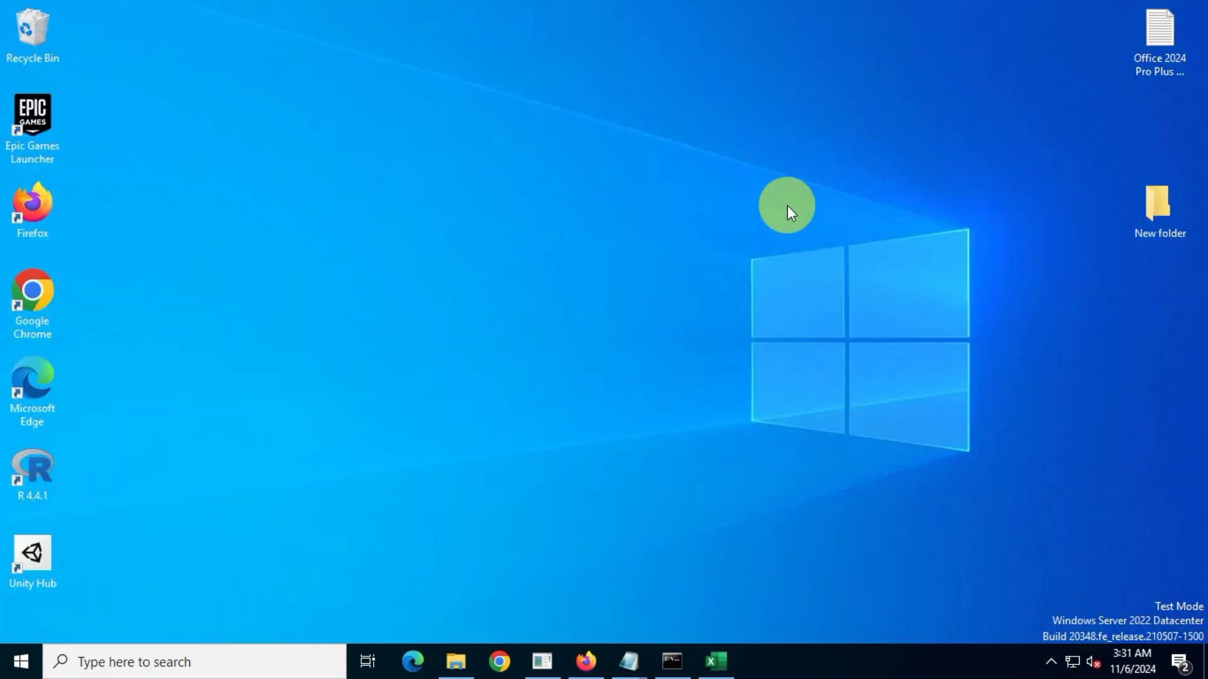
Launch Word from Start and confirm its Account page shows Office LTSC Professional Plus 2024 as Product Activated.
click(22, 661)
click(170, 131)
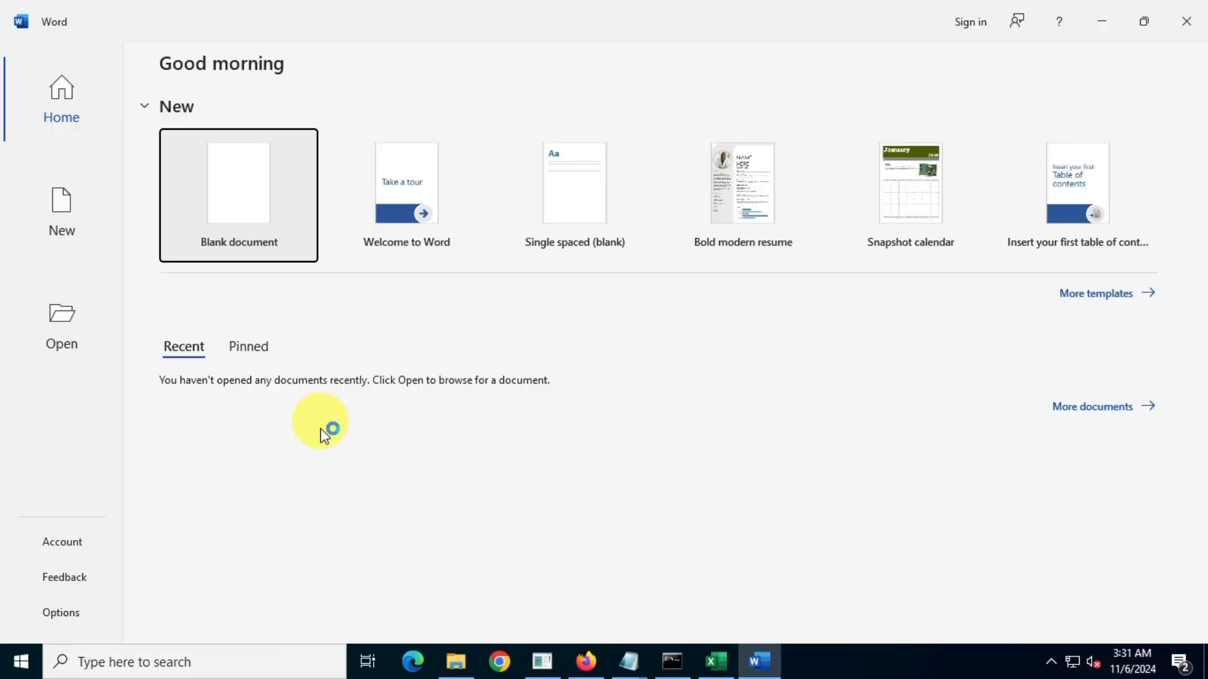
click(93, 538)
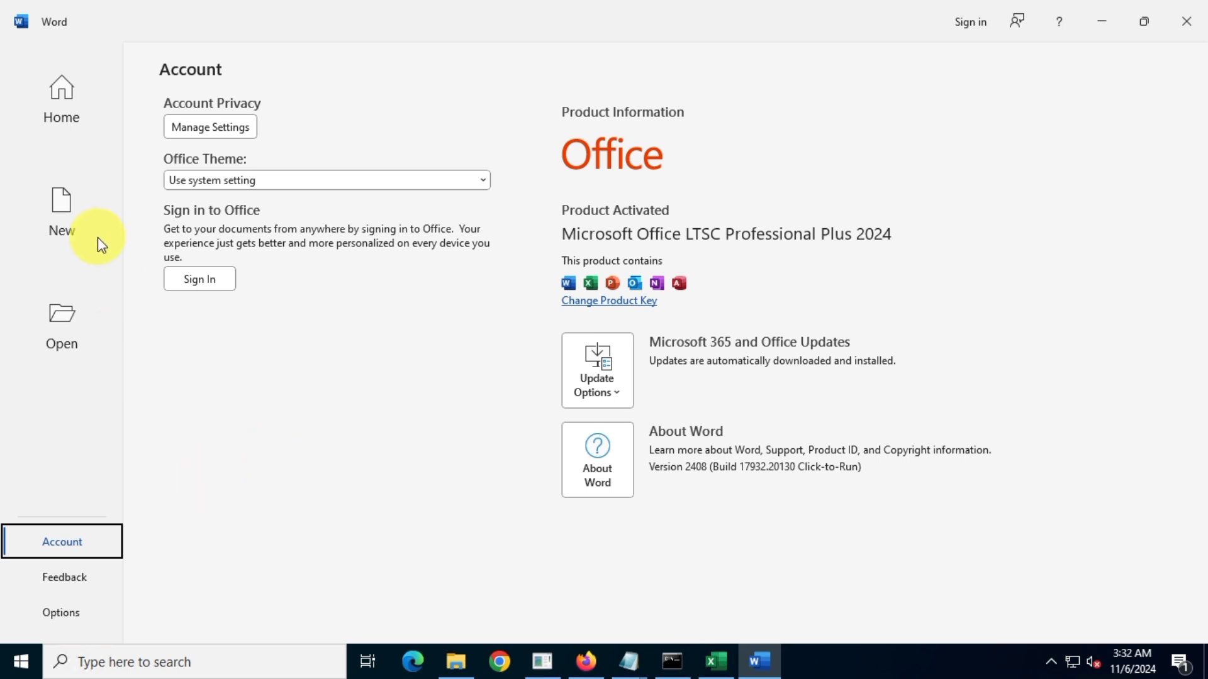
Create blank Document1 with the default theme, then minimise Word to the desktop.
click(59, 128)
click(217, 180)
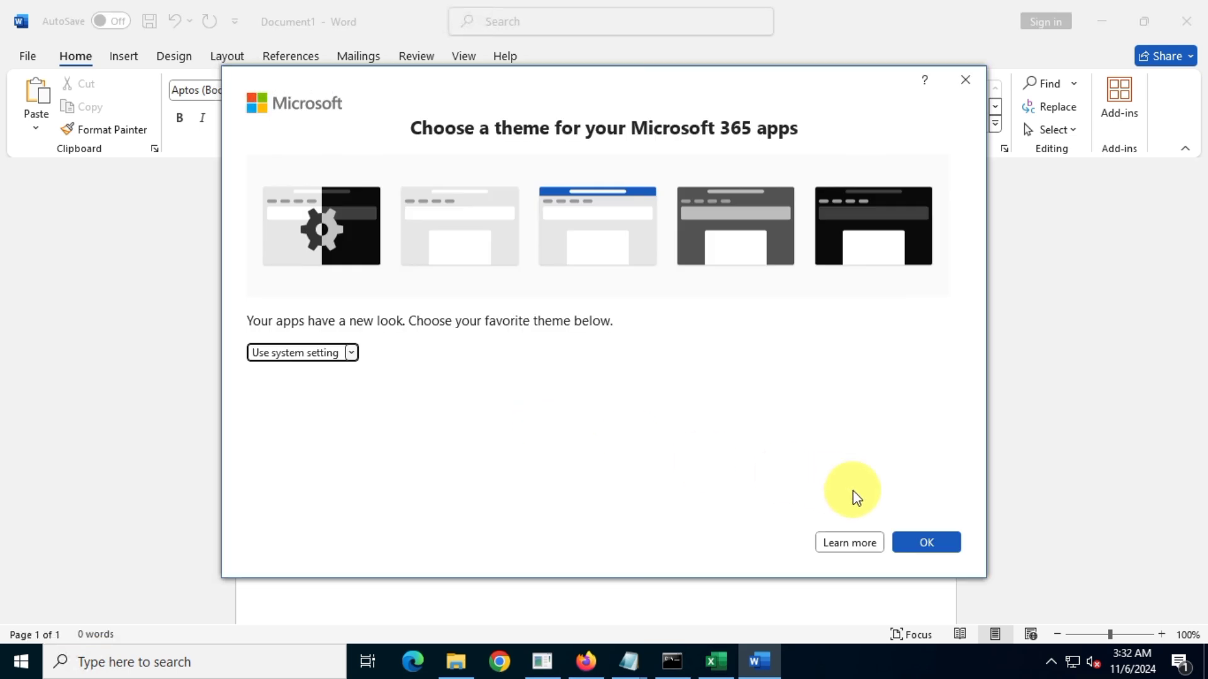
click(927, 545)
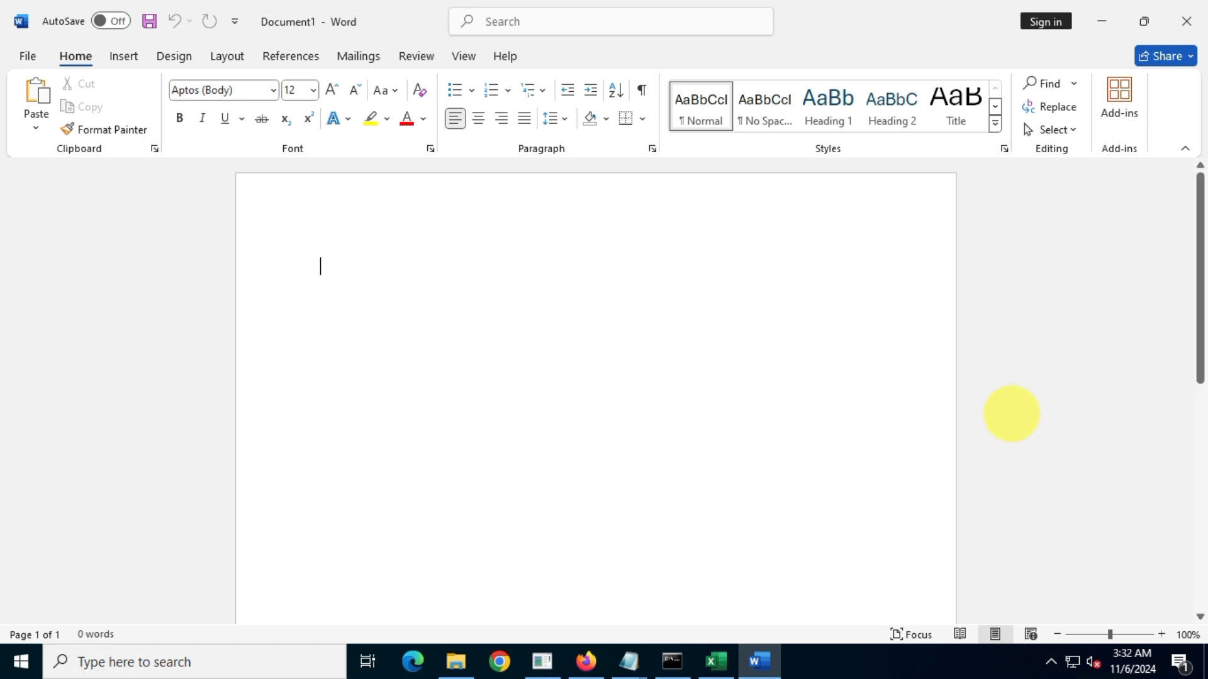
click(1102, 23)
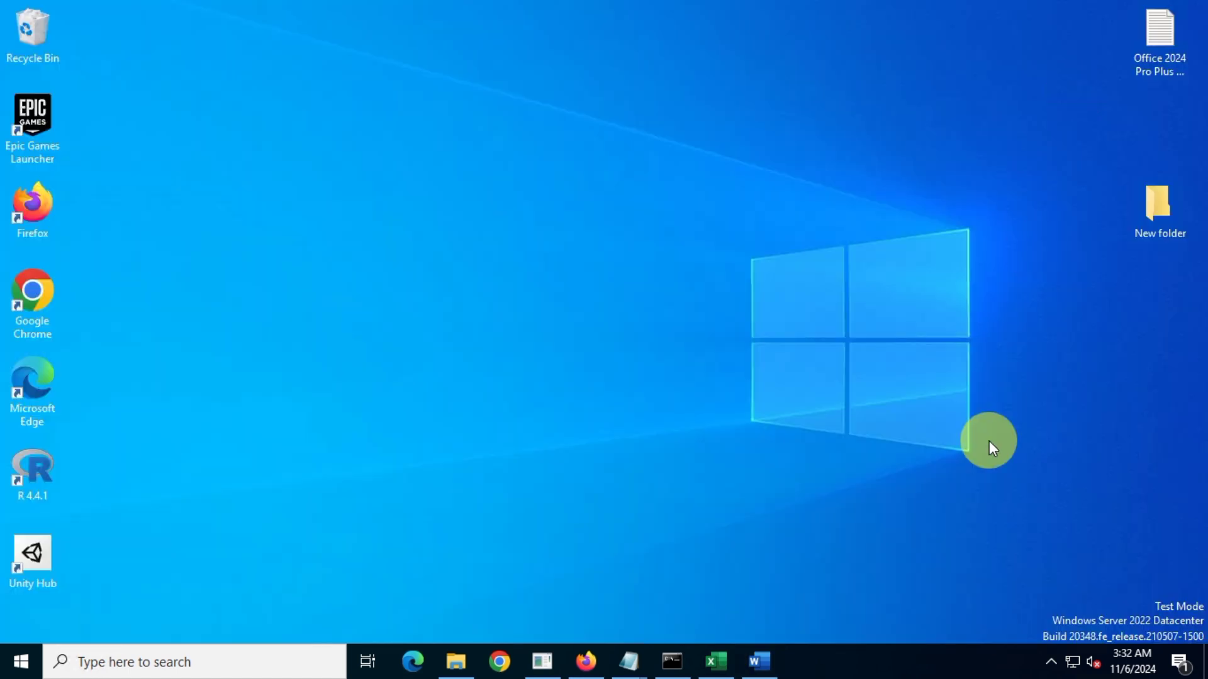